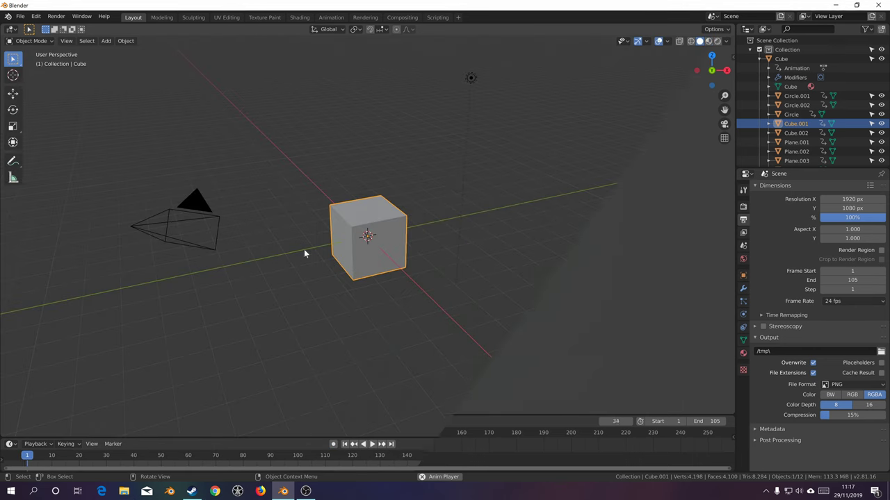
Box-select the camera in the fresh General scene
drag(121, 115, 222, 287)
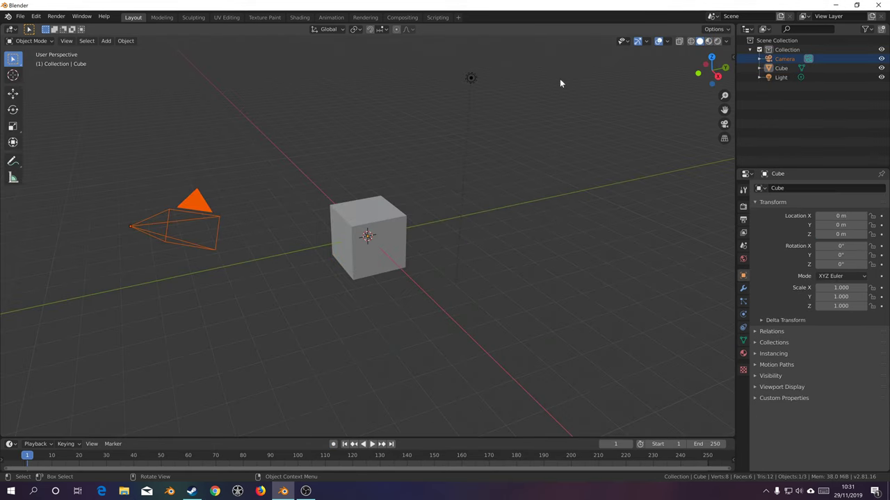
Add the light to the camera selection and delete both
shift+click(470, 77)
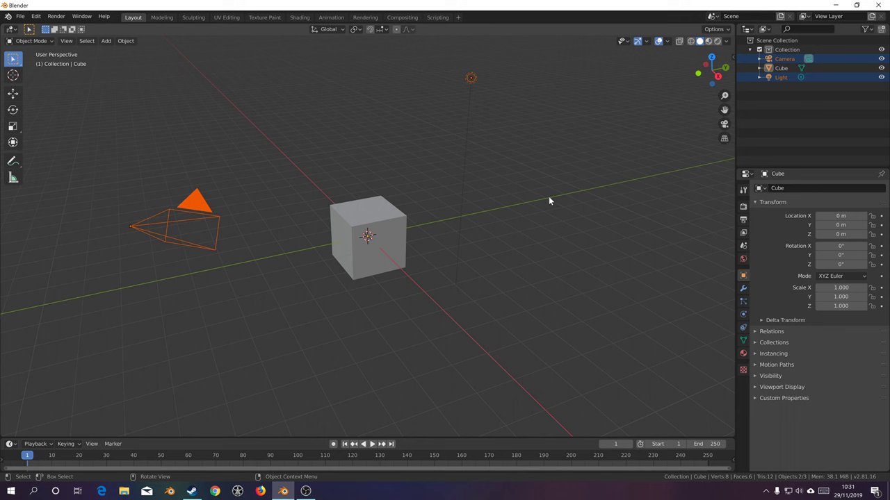
key(x)
click(390, 142)
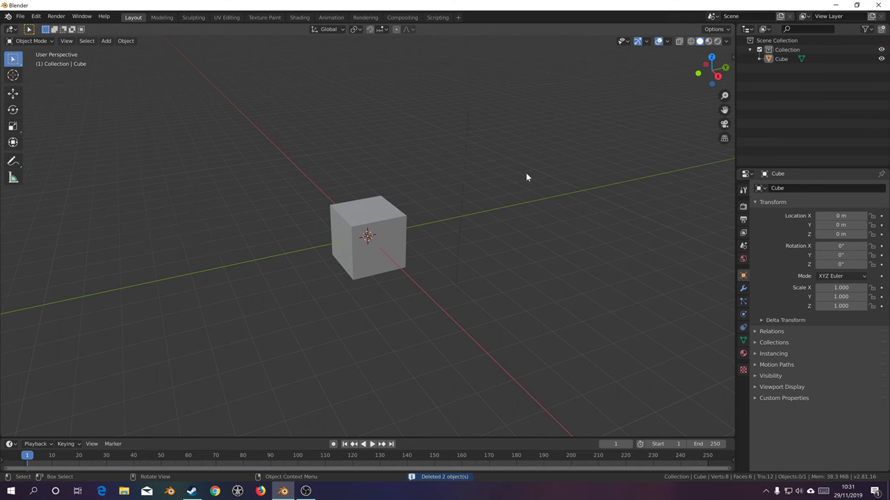
In Edit Mode, scale the cube larger while keeping its Y depth fixed
middle_drag(417, 226, 445, 183)
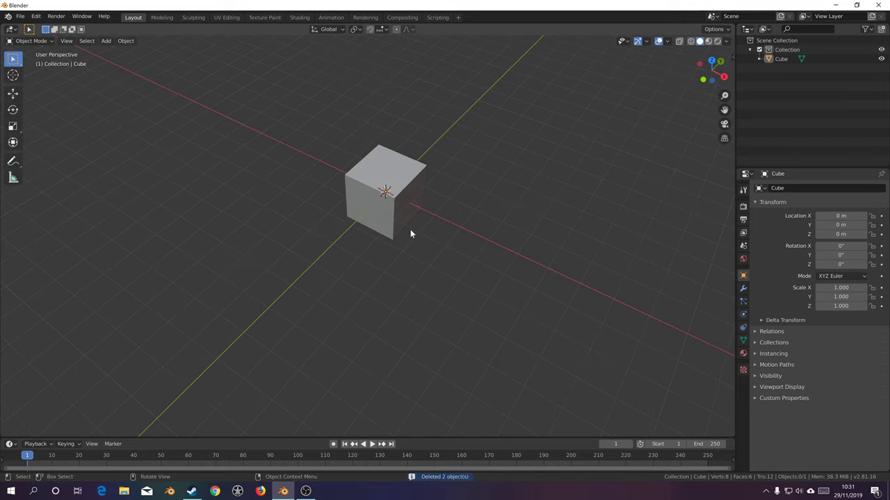
middle_drag(428, 233, 482, 214)
click(410, 200)
key(Tab)
key(s)
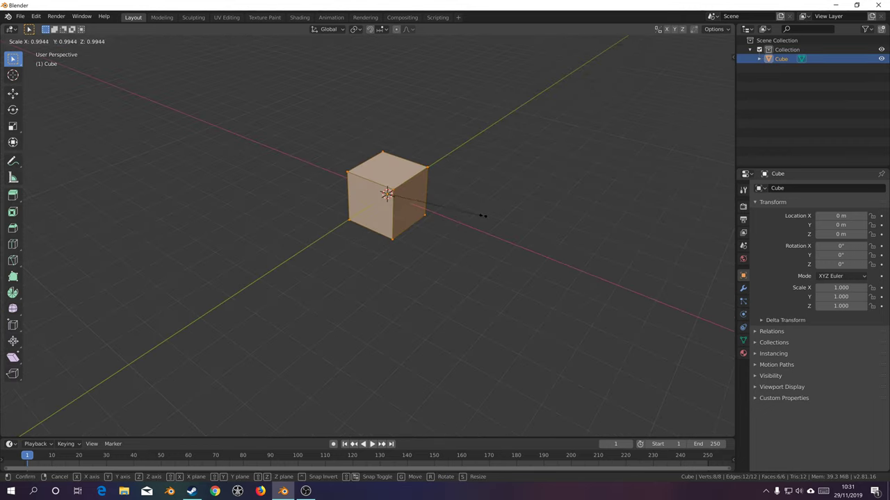
key(shift+y)
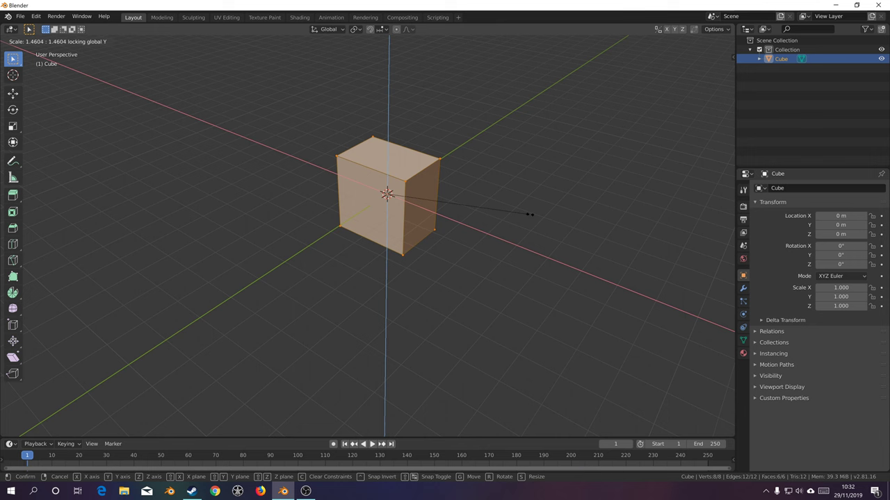
click(551, 217)
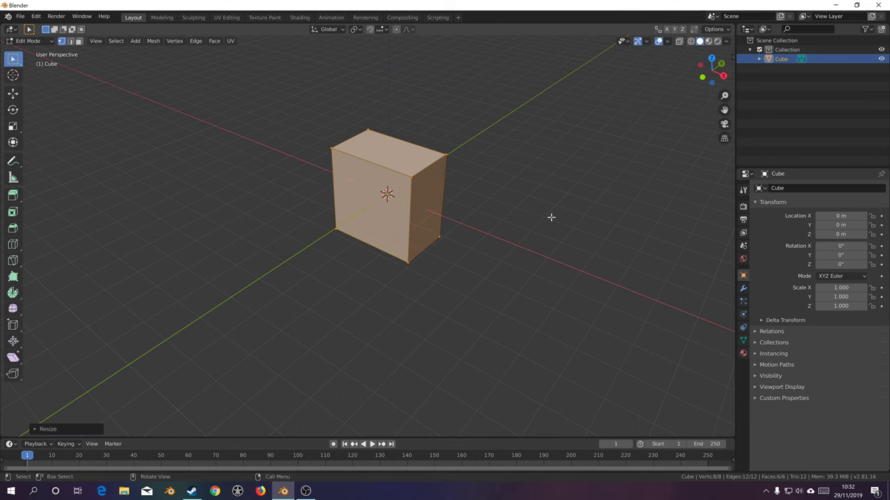
Widen the box along X, then return to Object Mode
key(s)
key(x)
click(587, 237)
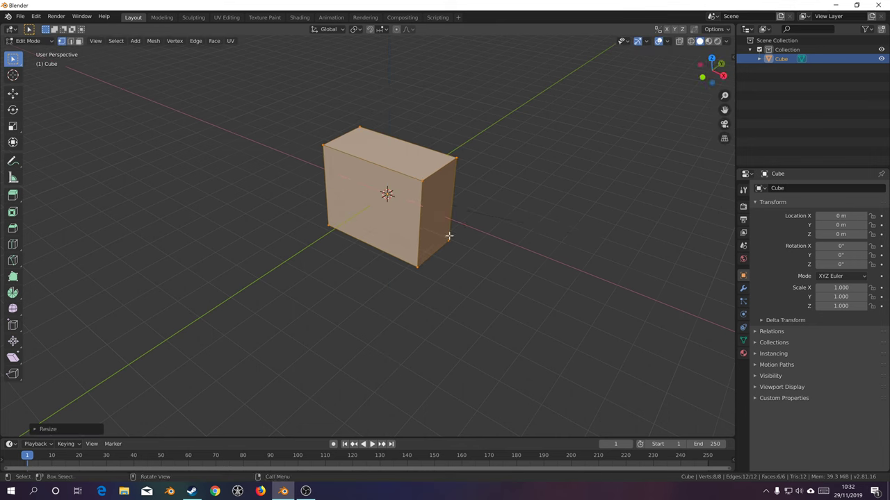
key(KP_1)
middle_drag(510, 195, 315, 132)
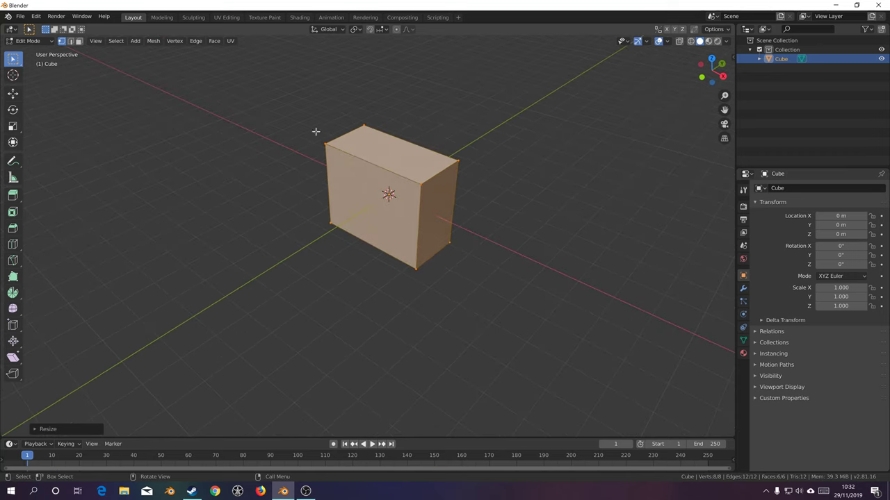
middle_drag(494, 213, 460, 230)
key(Tab)
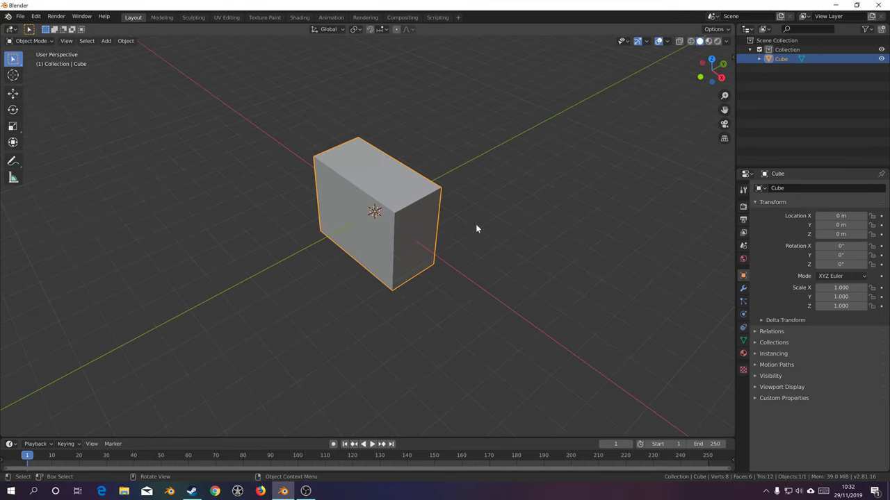
Add level-2 subdivision and insert one vertical and one horizontal loop cut
key(ctrl+2)
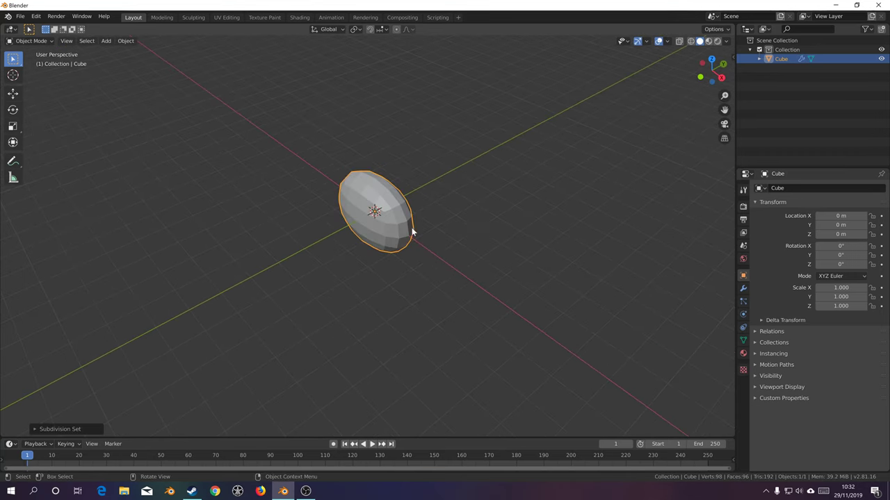
middle_drag(412, 230, 448, 220)
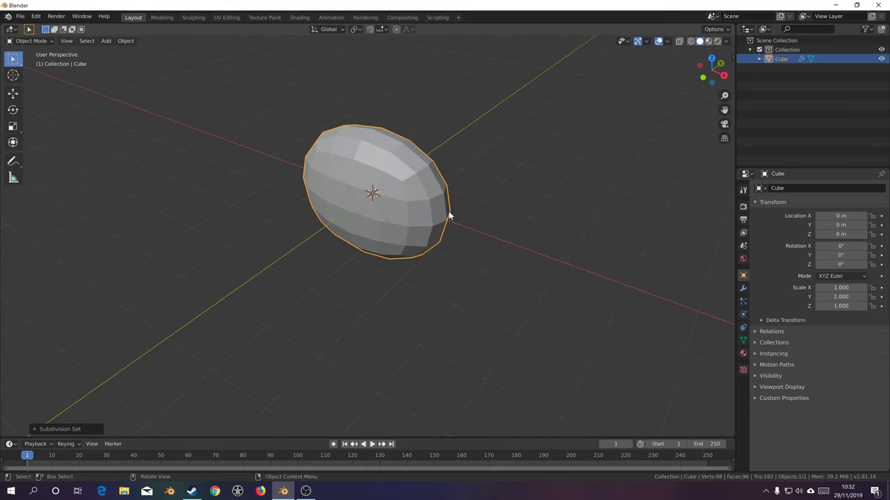
key(Tab)
key(ctrl+r)
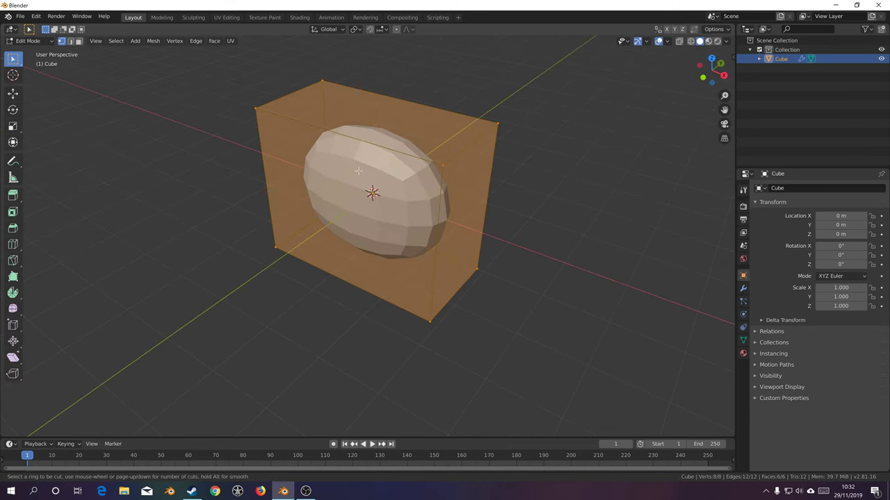
click(358, 170)
key(ctrl+r)
click(431, 218)
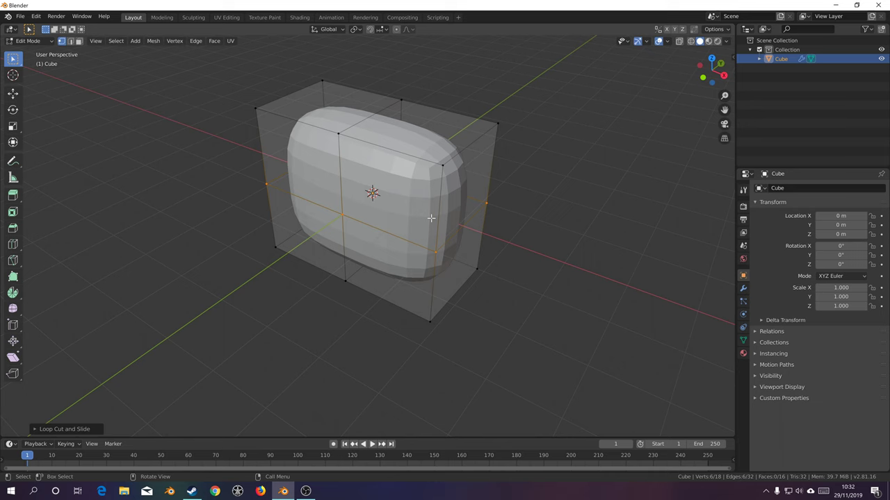
Scale two selected cage vertices along the Y axis
middle_drag(529, 214, 338, 216)
click(305, 178)
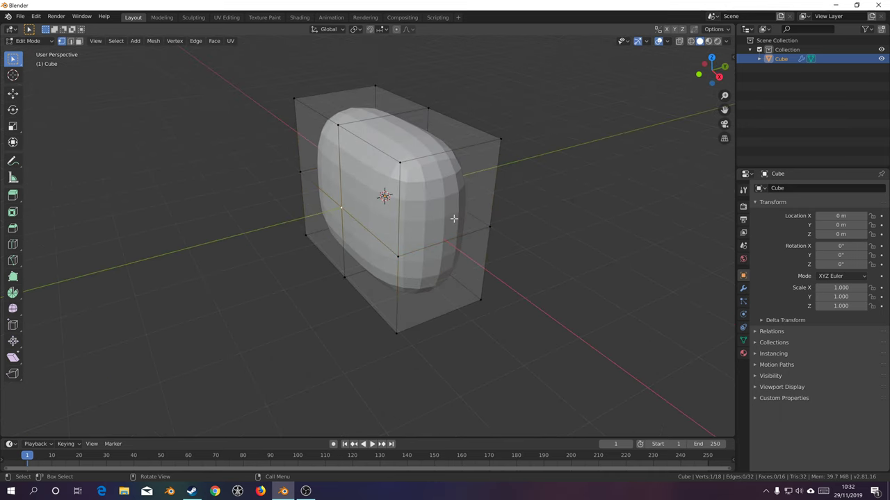
middle_drag(304, 178, 519, 219)
shift+click(419, 238)
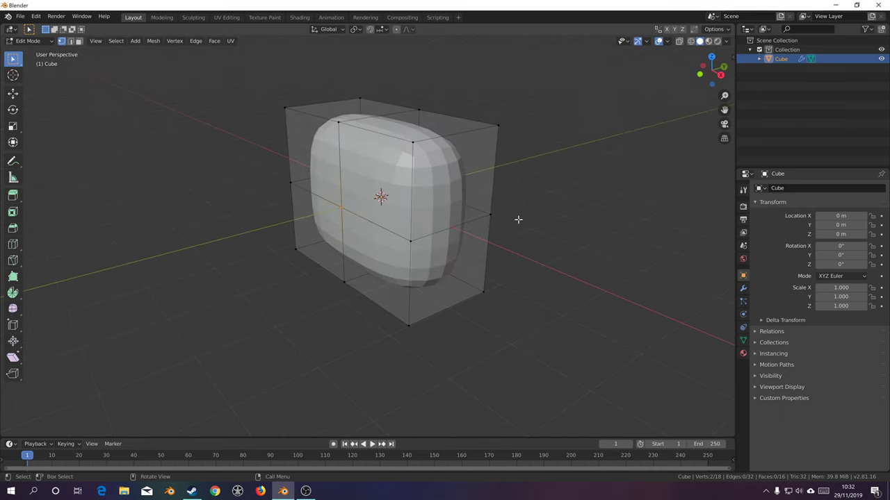
key(s)
key(y)
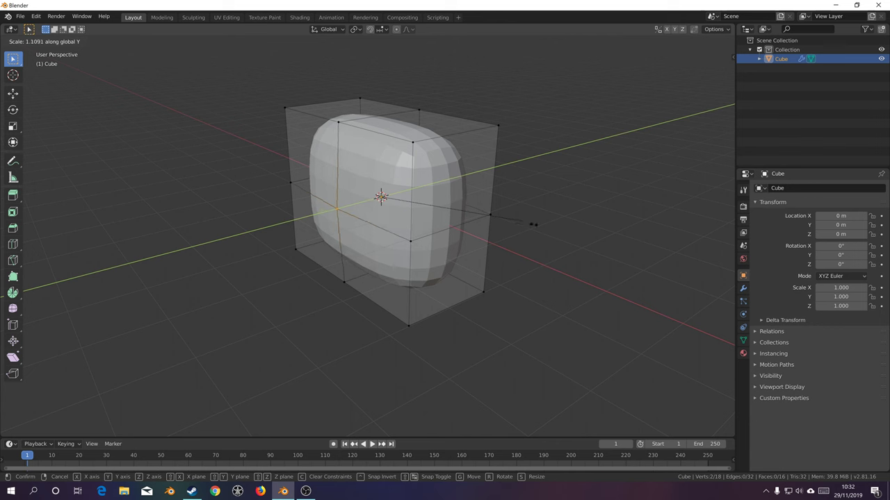
click(576, 254)
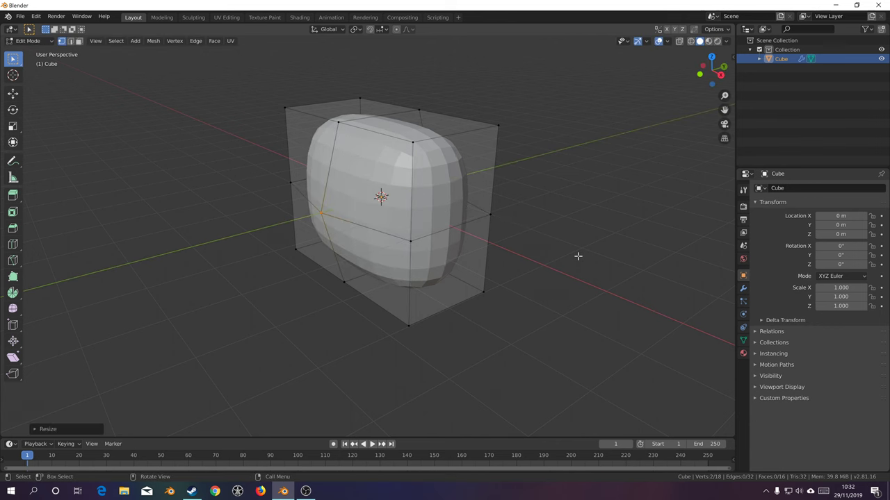
key(Tab)
key(Tab)
Thin the whole slab by scaling it 0.7869 along Y
key(a)
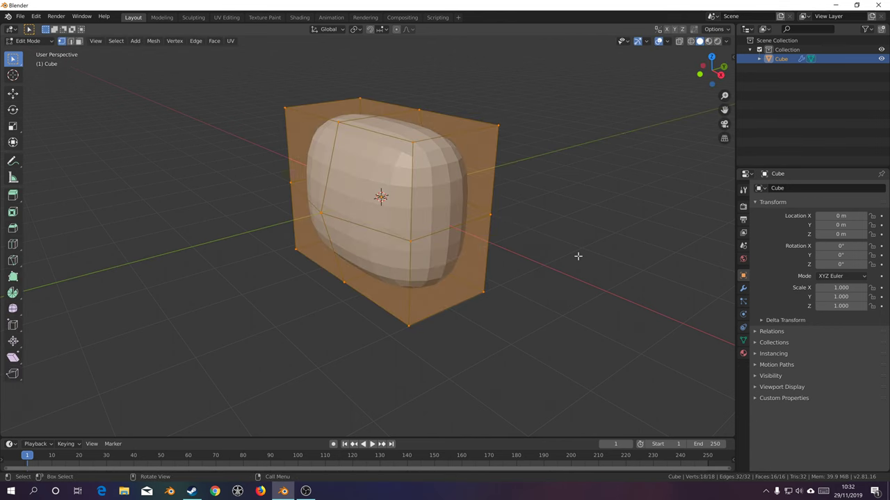
key(s)
key(y)
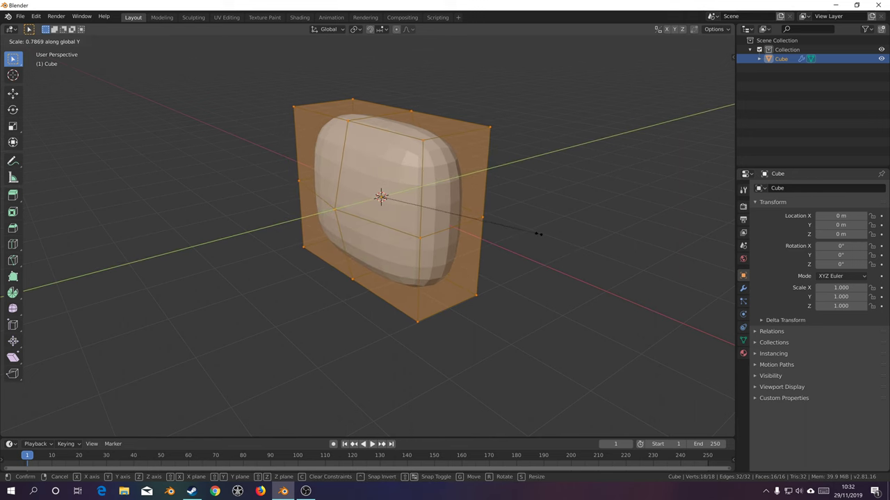
click(532, 231)
key(Tab)
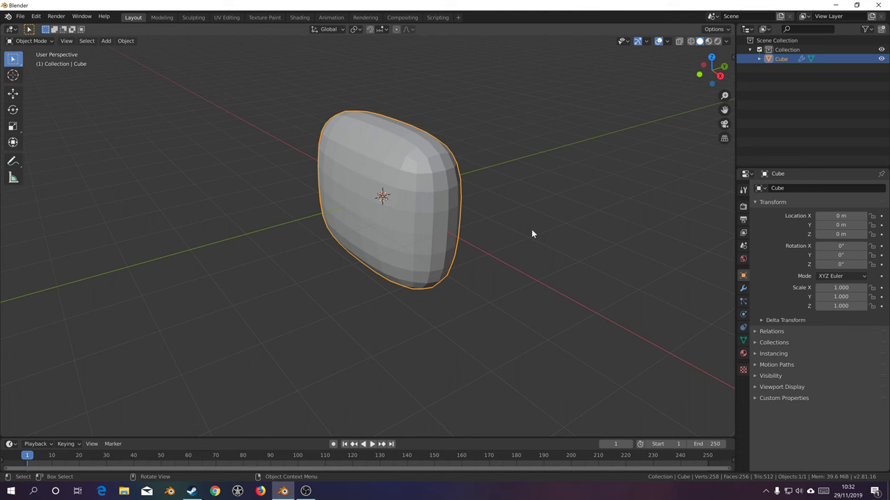
key(Tab)
key(Tab)
Apply the Subdivision modifier and select the rim edge loop in edge mode
click(744, 289)
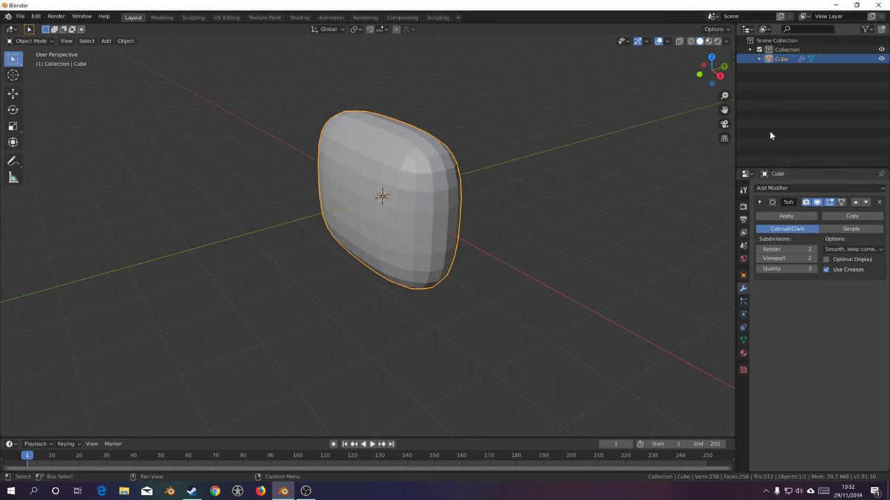
click(786, 219)
key(Tab)
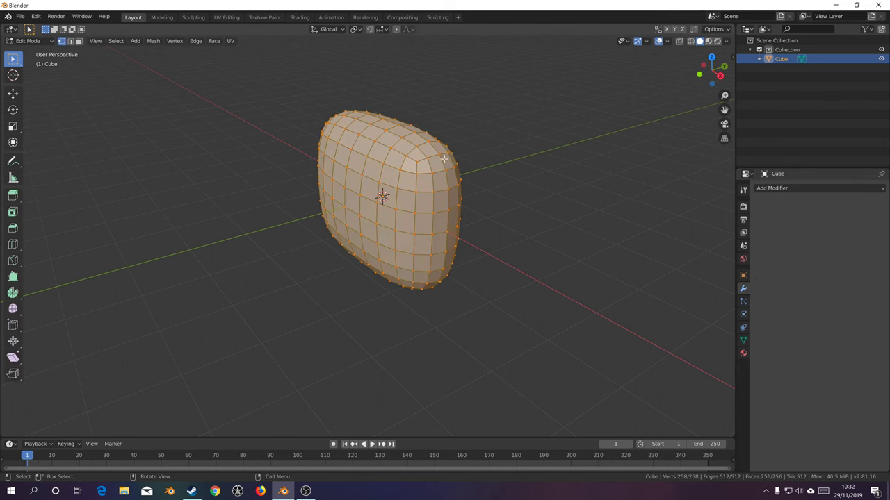
key(2)
key(alt+a)
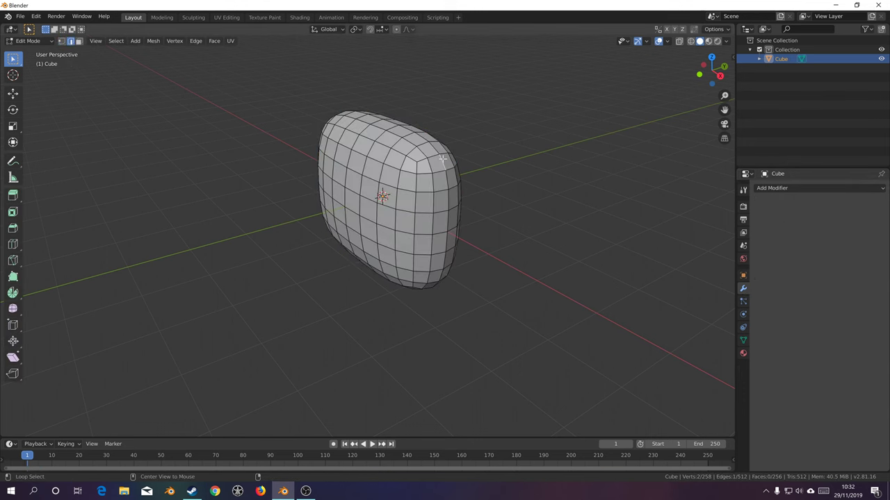
alt+click(444, 164)
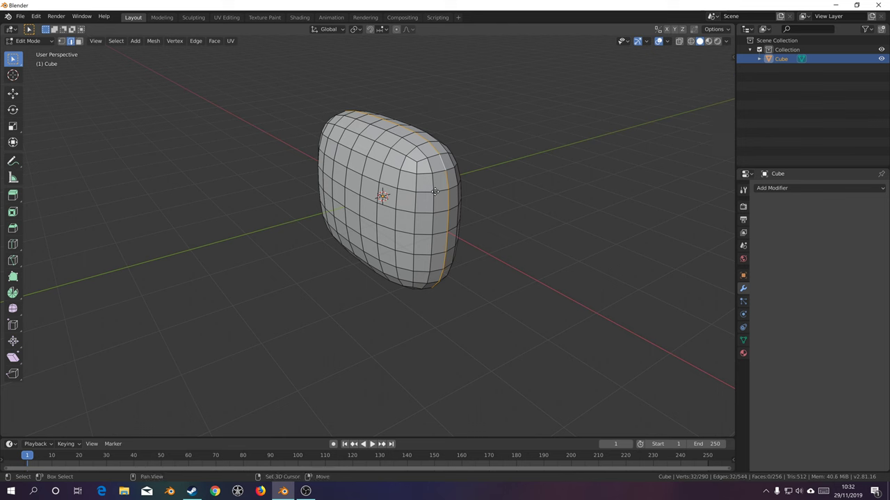
Duplicate the rim loop in place and separate it into object Cube.001
key(g)
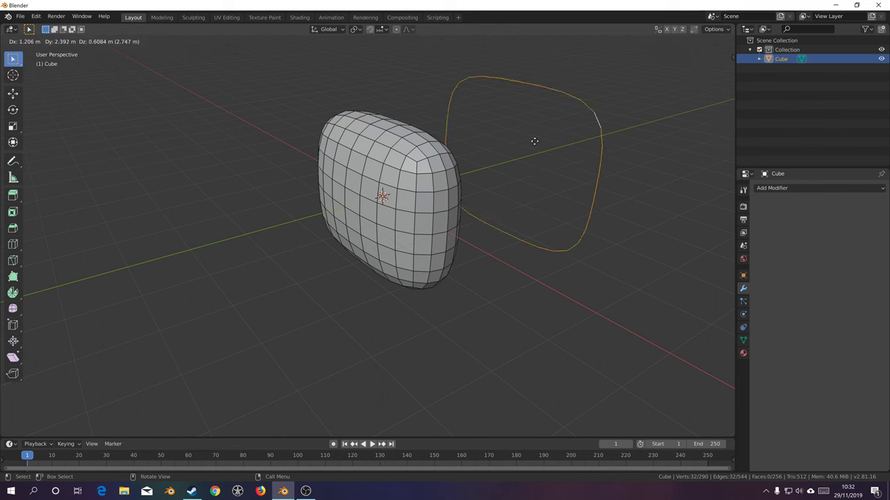
right_click(520, 157)
key(p)
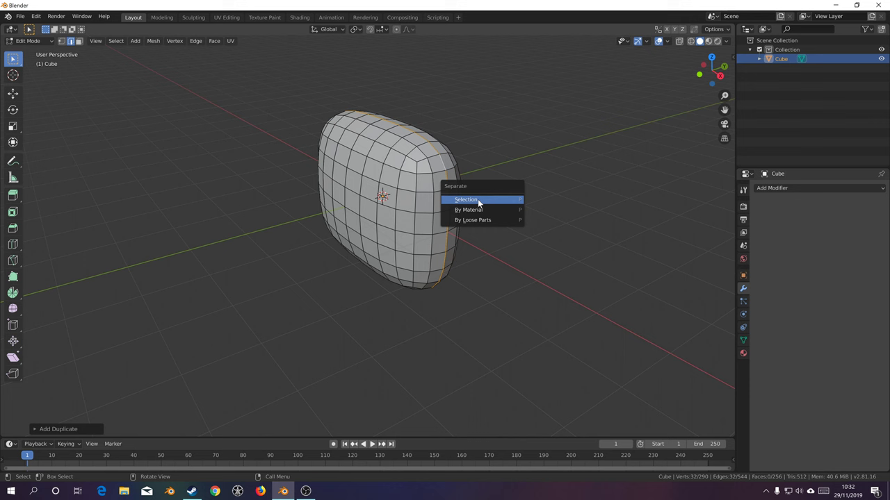
click(479, 201)
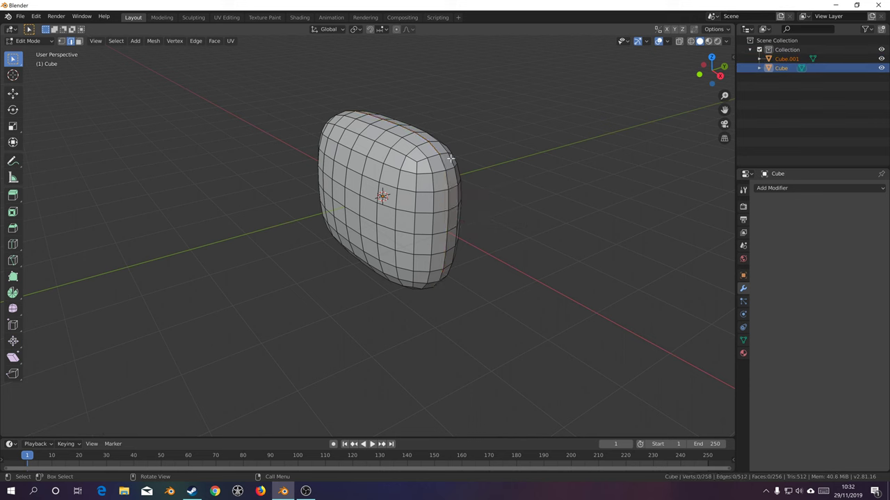
key(Tab)
Hide the separated Cube.001 edge loop, leaving the main body visible
click(445, 174)
key(Tab)
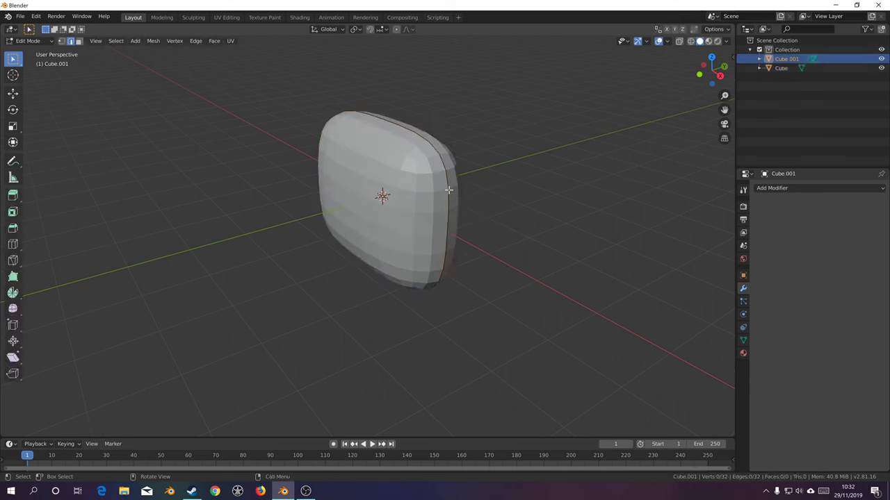
key(Tab)
click(430, 191)
key(shift+h)
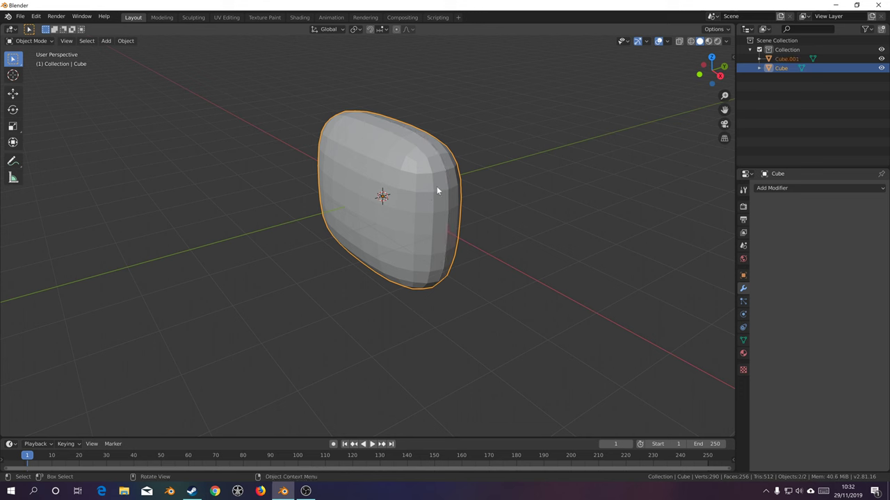
Reveal Cube.001, hide Cube, and fill Cube.001's rim loop with one face
key(alt+h)
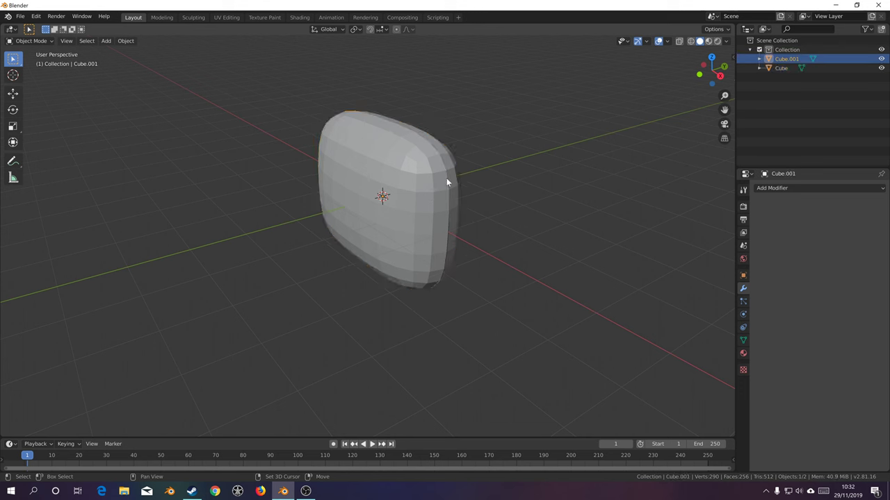
key(shift+h)
key(Tab)
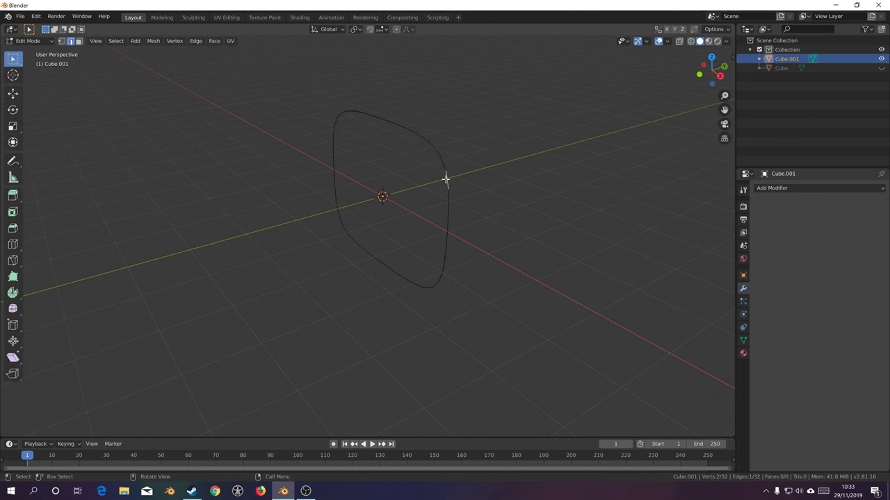
key(a)
key(f)
middle_drag(446, 193, 471, 199)
key(Tab)
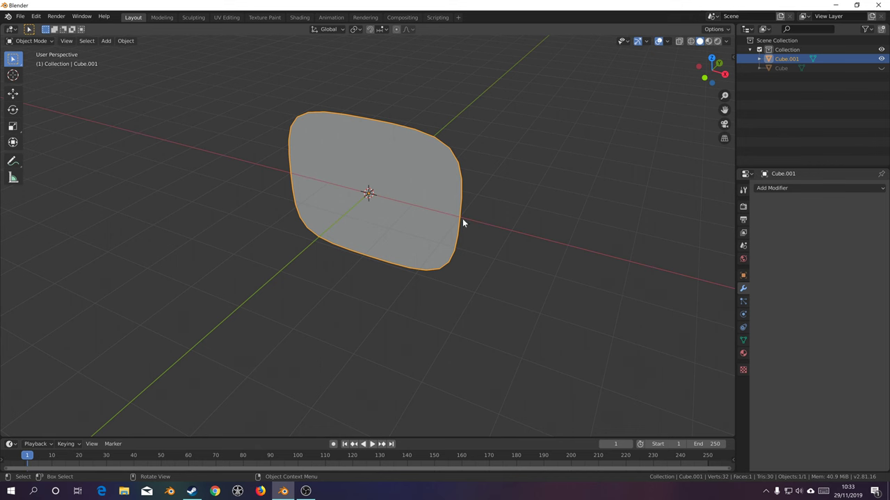
Switch to orthographic and align the view to the panel's front
click(724, 140)
middle_drag(394, 212, 366, 194)
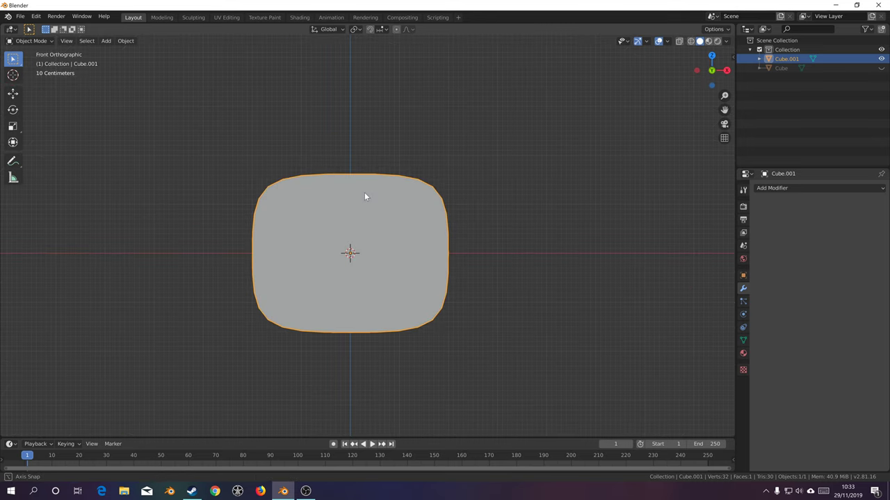
shift+middle_drag(389, 248, 420, 200)
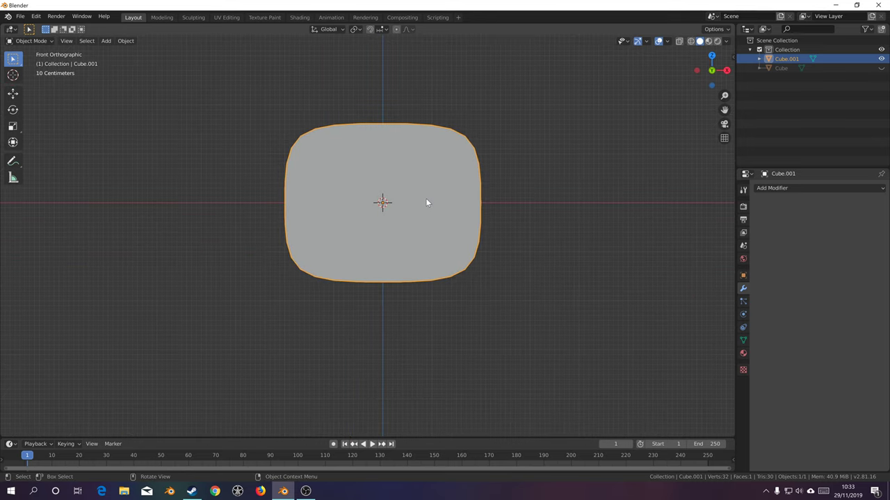
Add an Ngon-filled circle at the cursor on the panel's left side
shift+right_click(325, 200)
key(shift+a)
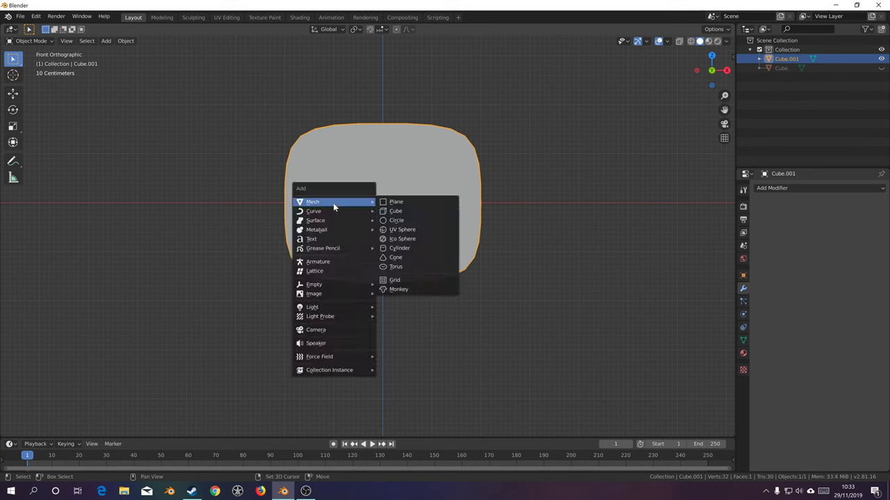
click(408, 220)
middle_drag(407, 216, 449, 228)
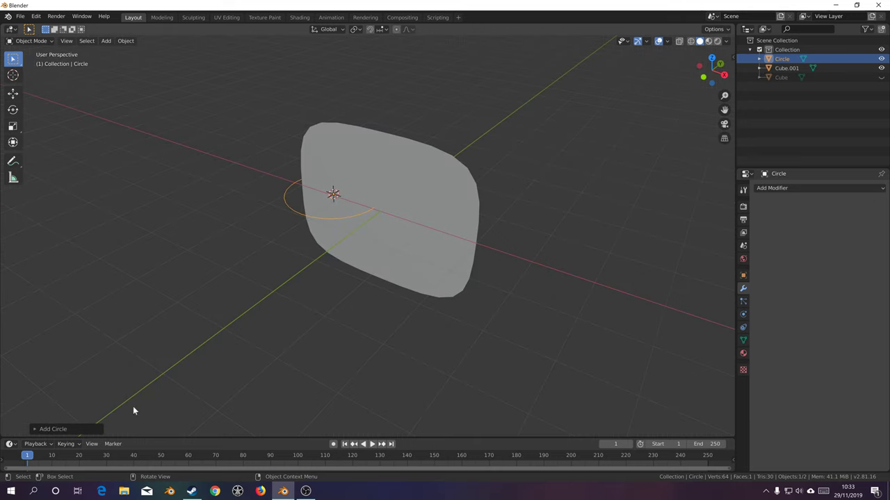
click(72, 432)
click(123, 348)
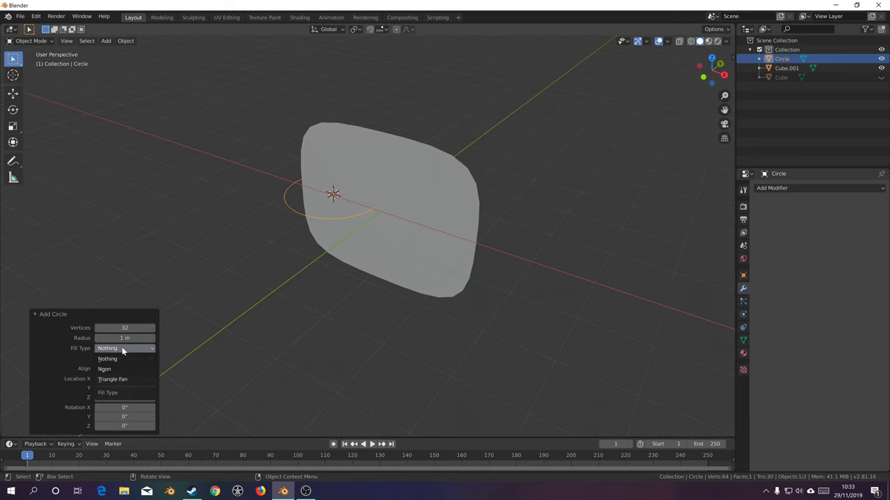
click(101, 369)
click(123, 348)
click(119, 367)
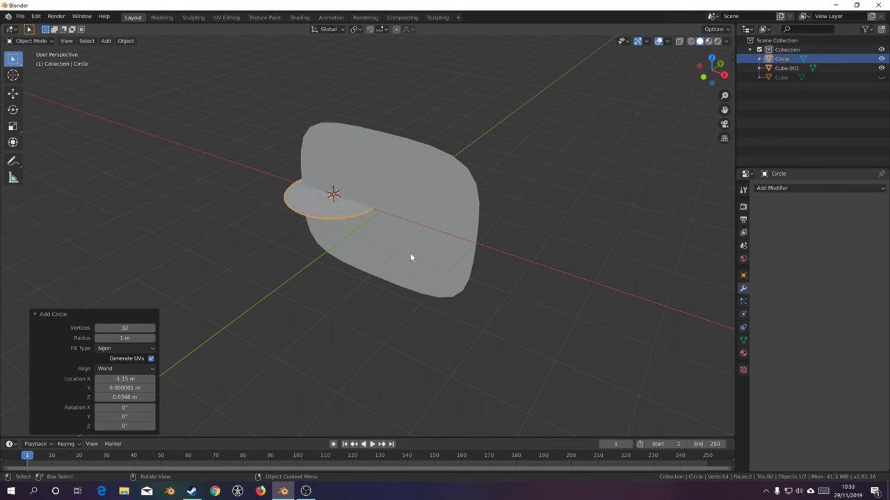
Rotate the circle 90° about X to stand it upright
key(r)
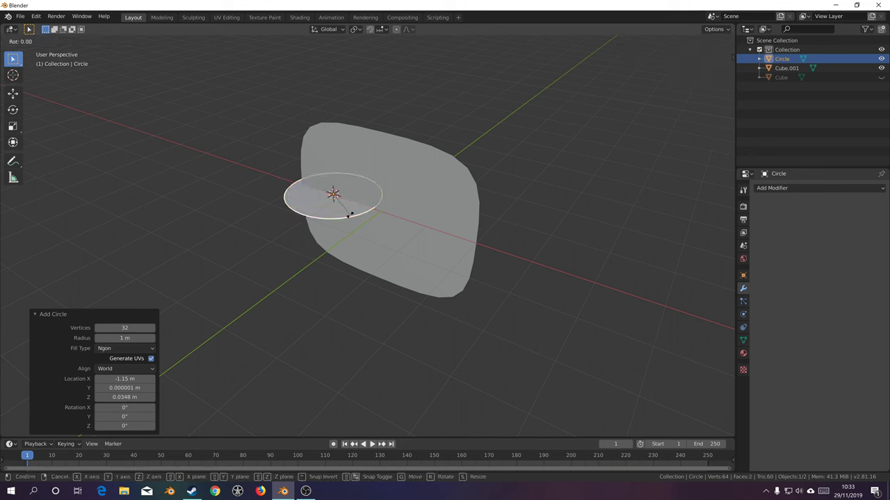
key(z)
text(x)
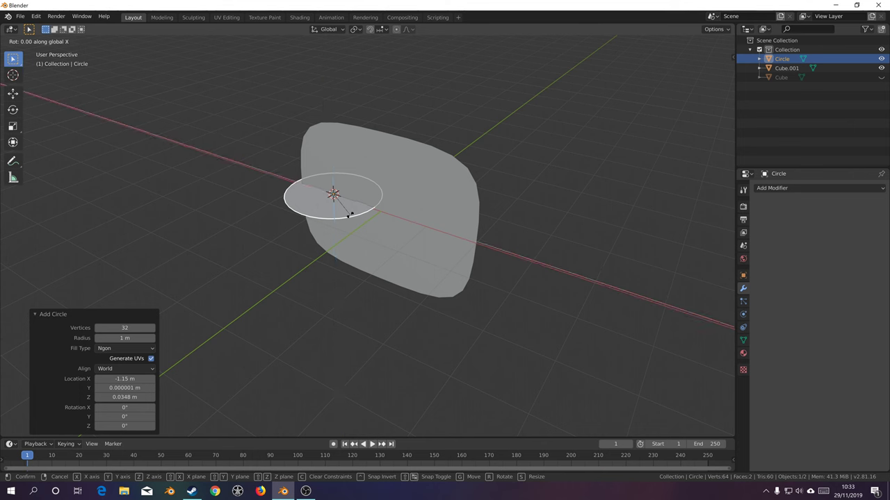
text(90)
key(Return)
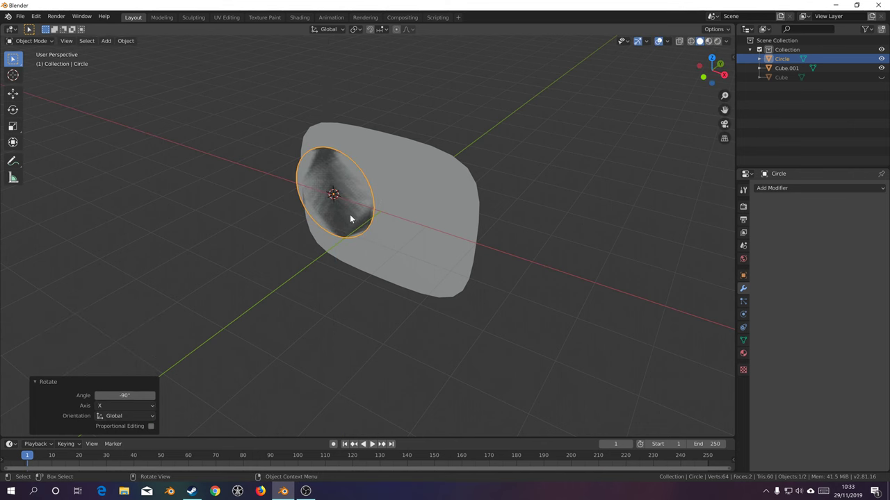
Nudge the circle along Y and shrink it to 0.472 scale
key(g)
key(y)
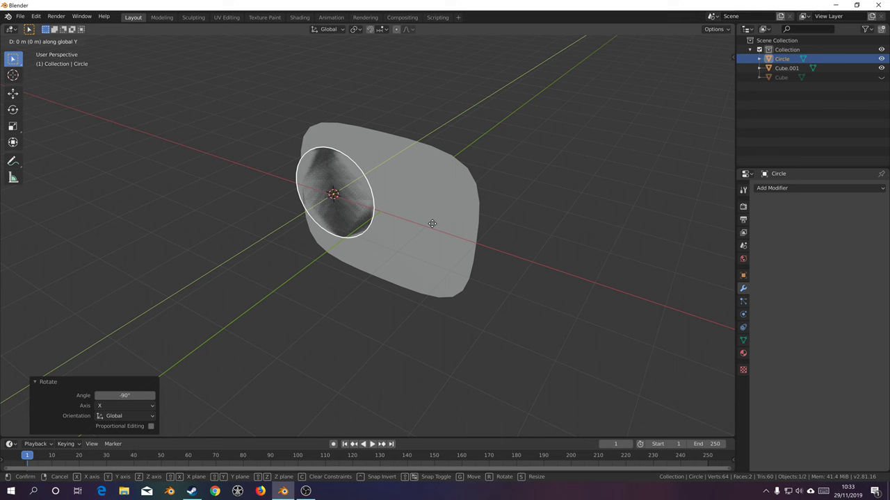
click(428, 230)
key(s)
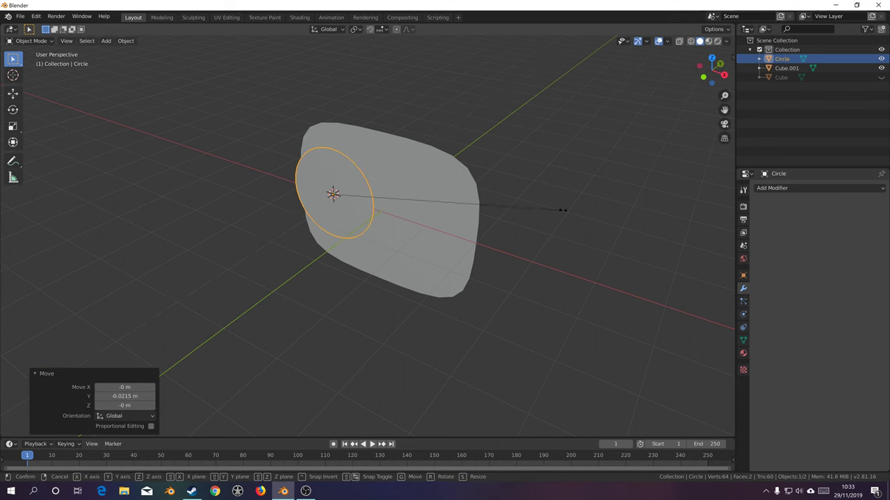
click(427, 243)
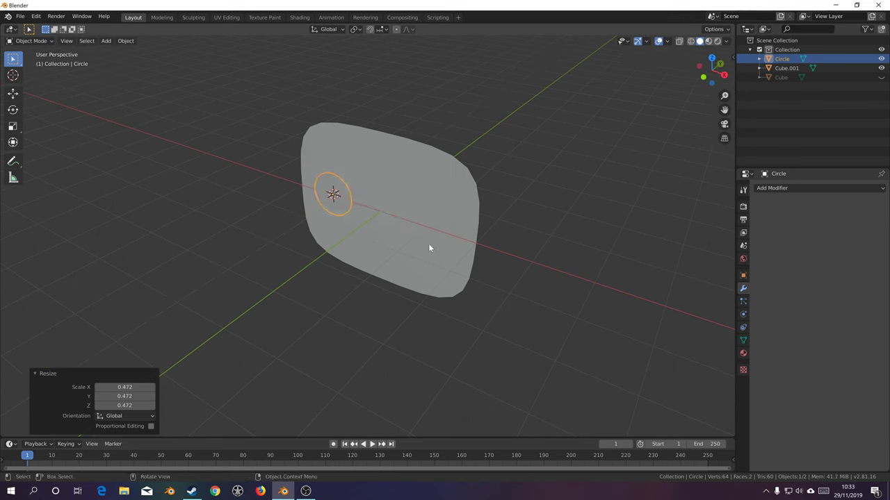
key(KP_1)
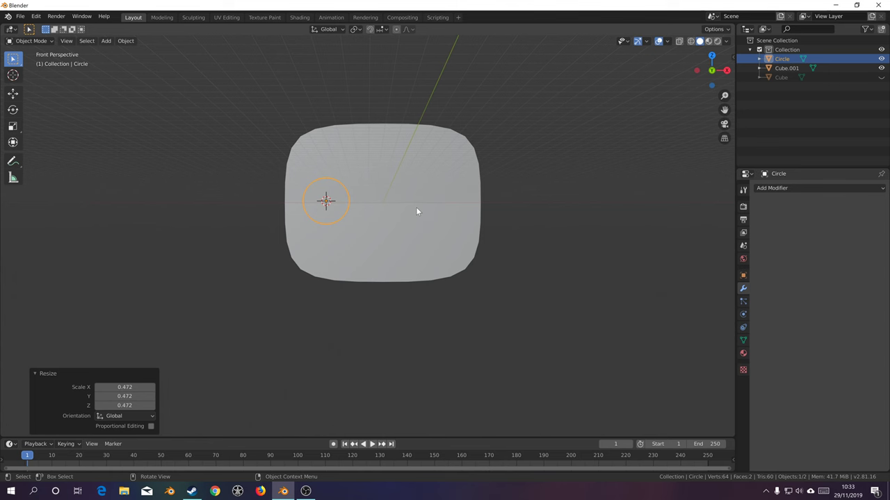
middle_drag(596, 183, 556, 222)
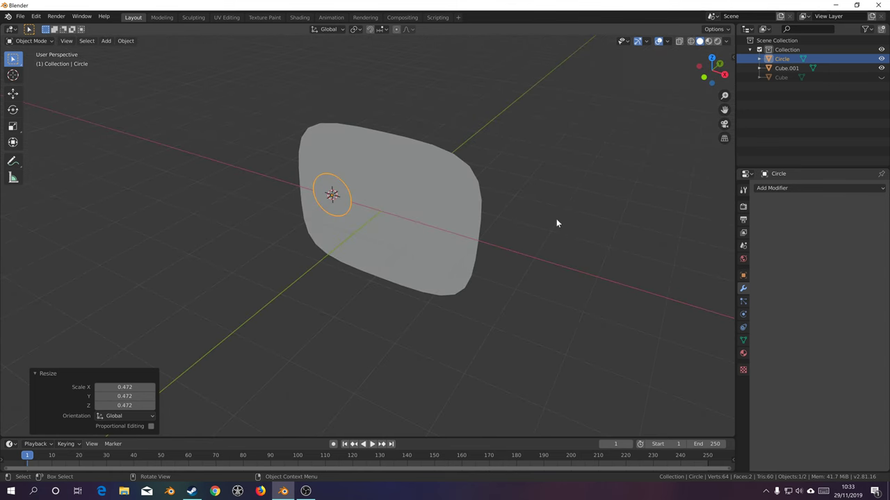
Review the Viewport and Navigation settings in Preferences
click(35, 16)
click(75, 149)
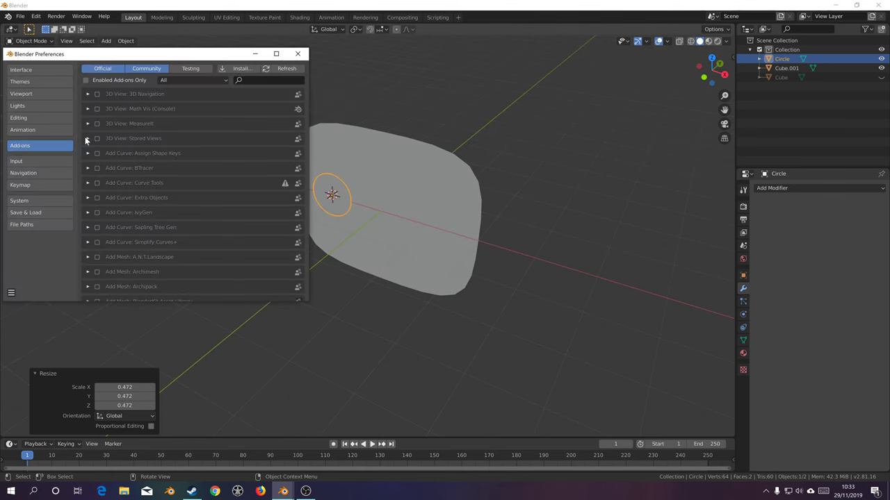
click(29, 96)
click(45, 175)
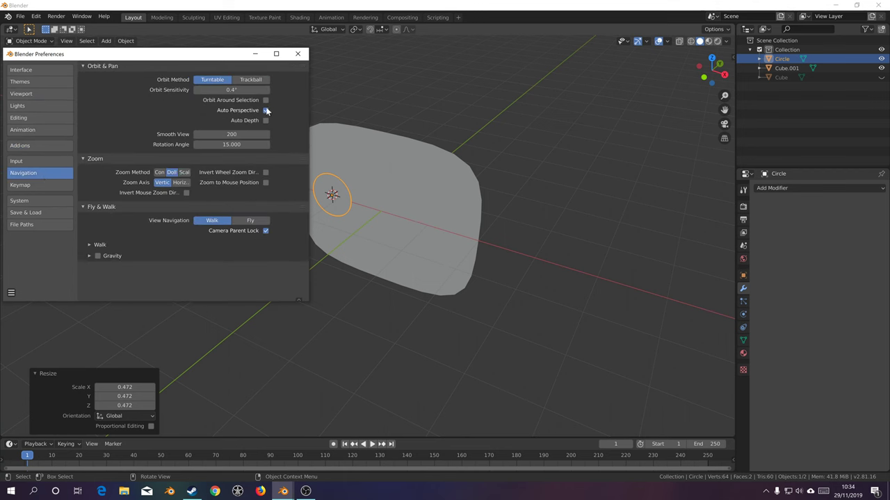
click(298, 54)
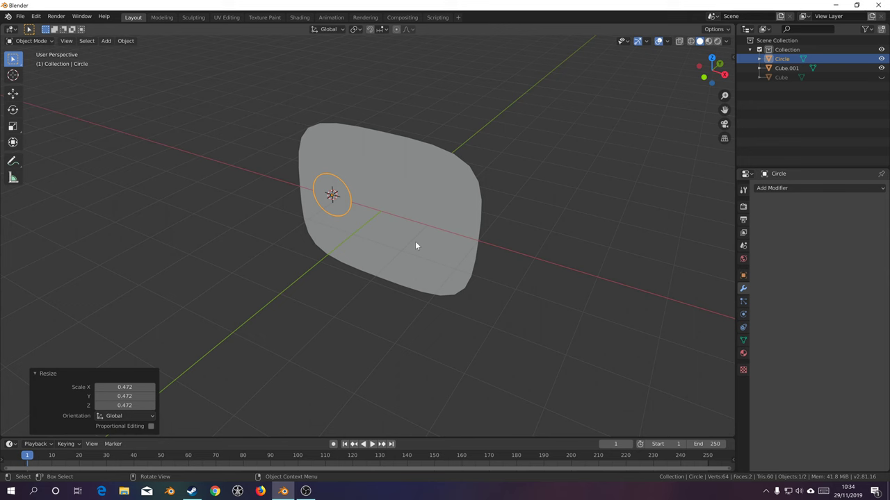
Place circle copies on the panel's right side and low in the centre
middle_drag(515, 225, 449, 206)
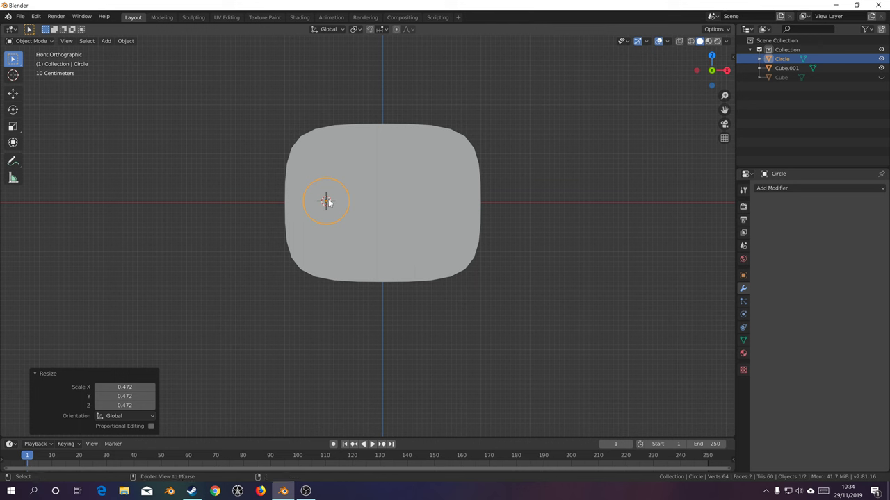
key(shift+d)
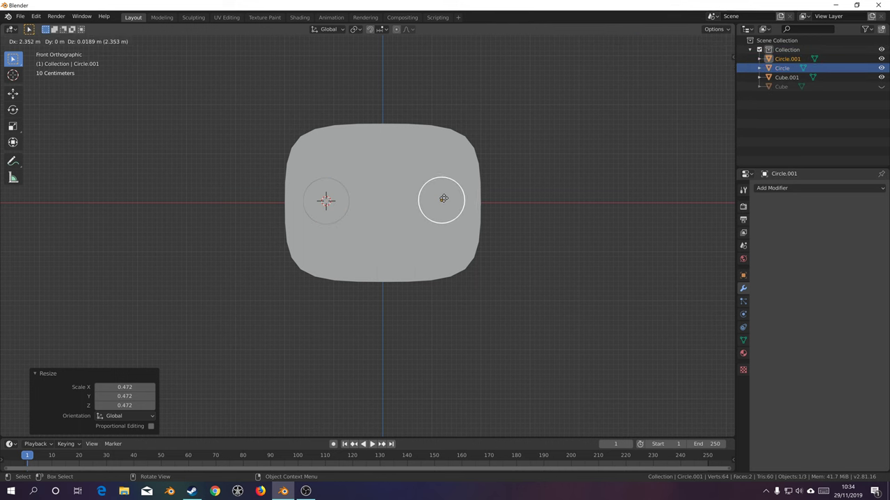
click(444, 198)
key(alt+d)
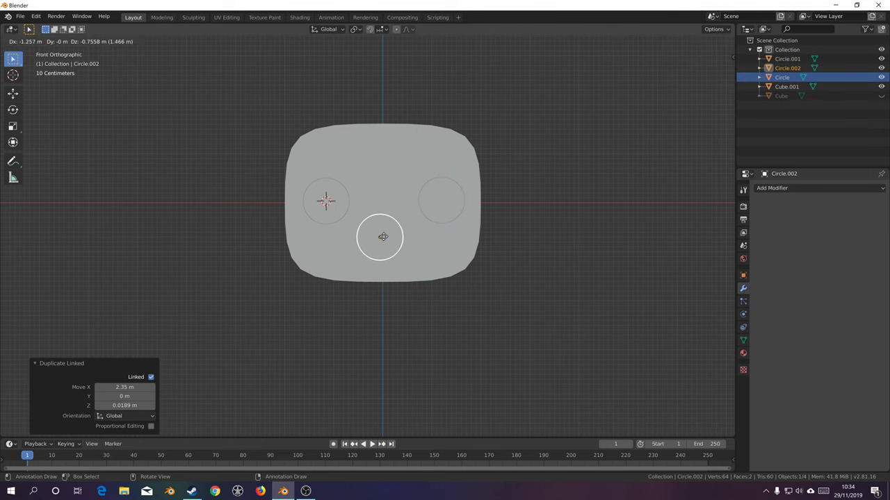
click(378, 235)
middle_drag(499, 226, 458, 220)
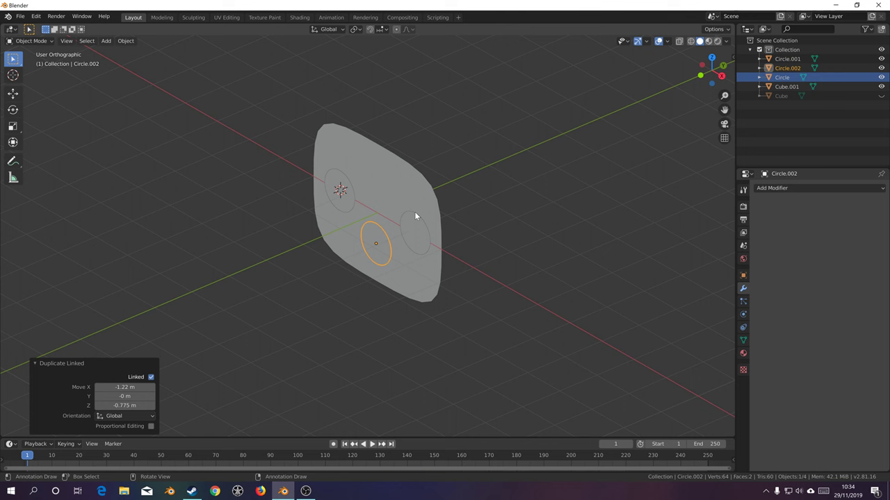
Give the screen panel a dark-green Emission surface and preview in rendered shading
click(371, 173)
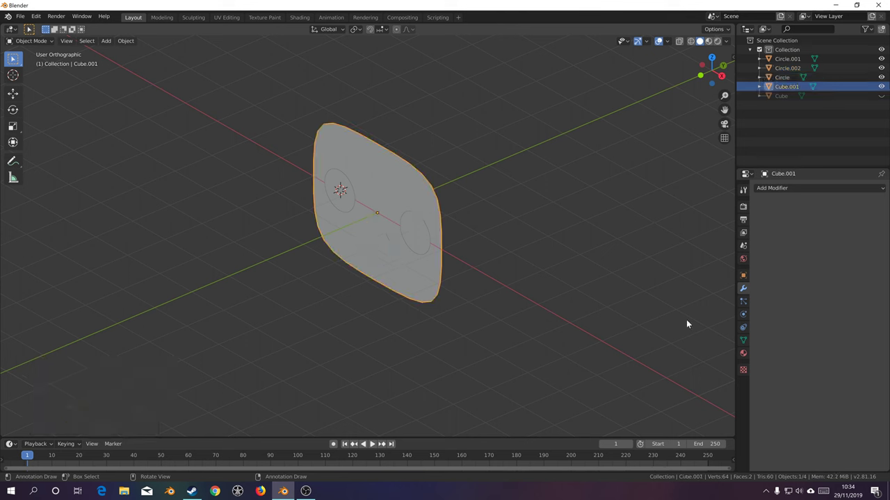
click(743, 353)
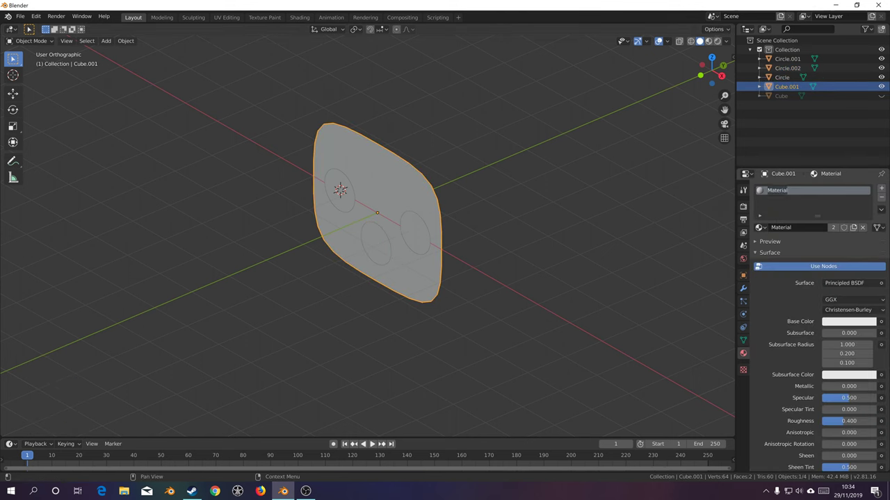
text(Blank)
click(844, 283)
click(843, 283)
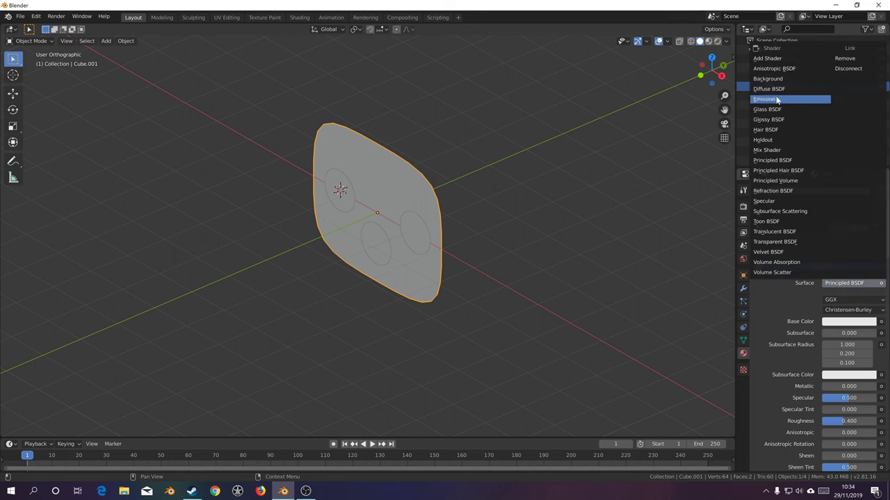
click(776, 100)
click(845, 301)
click(805, 183)
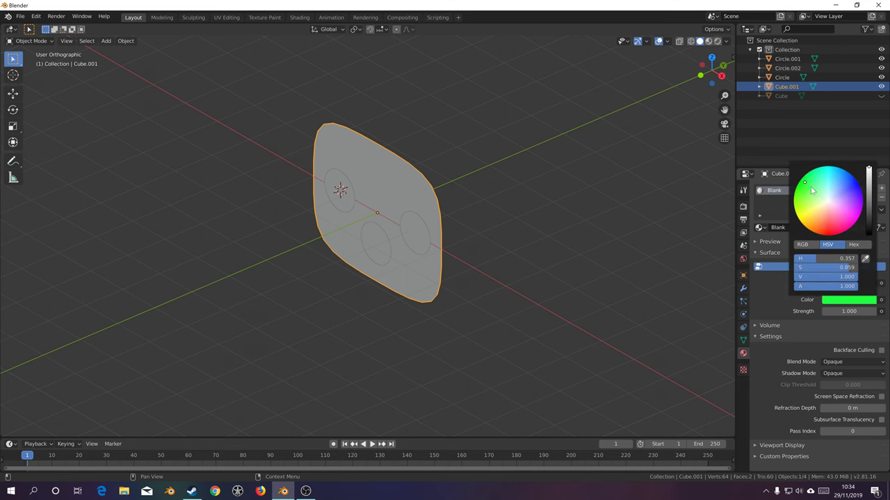
click(872, 225)
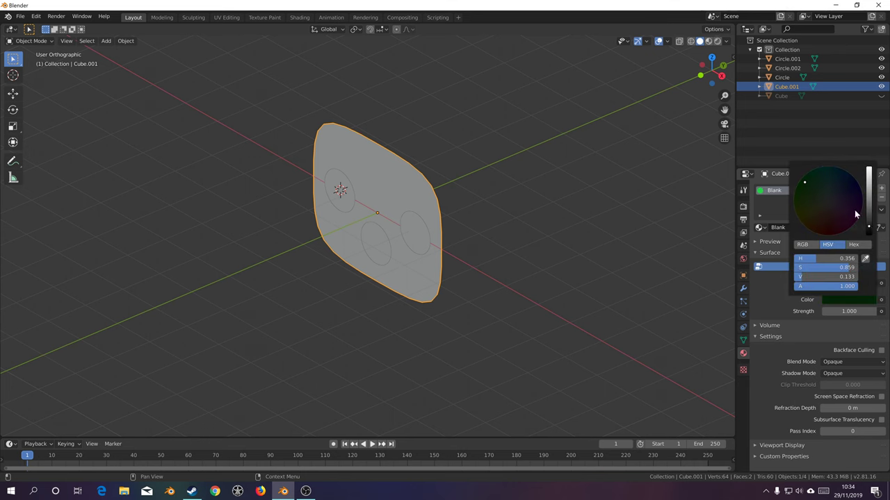
click(717, 41)
mouse_move(663, 134)
middle_down()
mouse_move(449, 208)
mouse_move(413, 201)
middle_up()
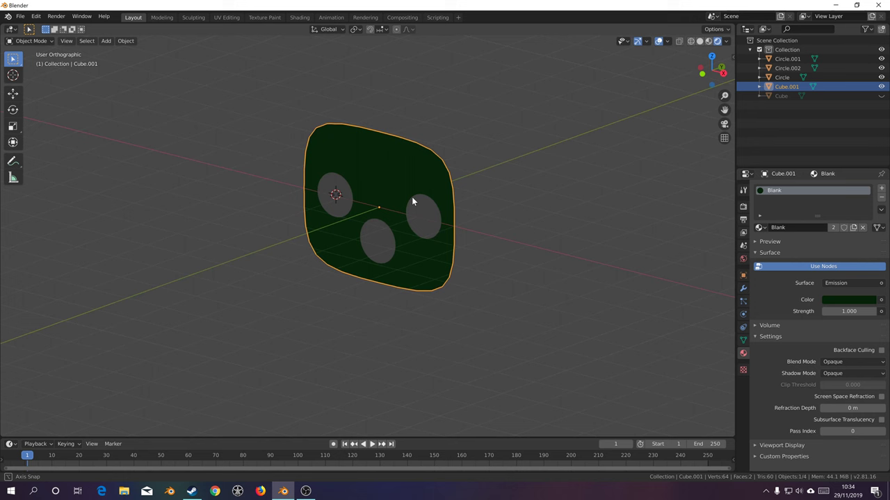
Create a bright green Emission material named Green on the right-hand circle
click(431, 228)
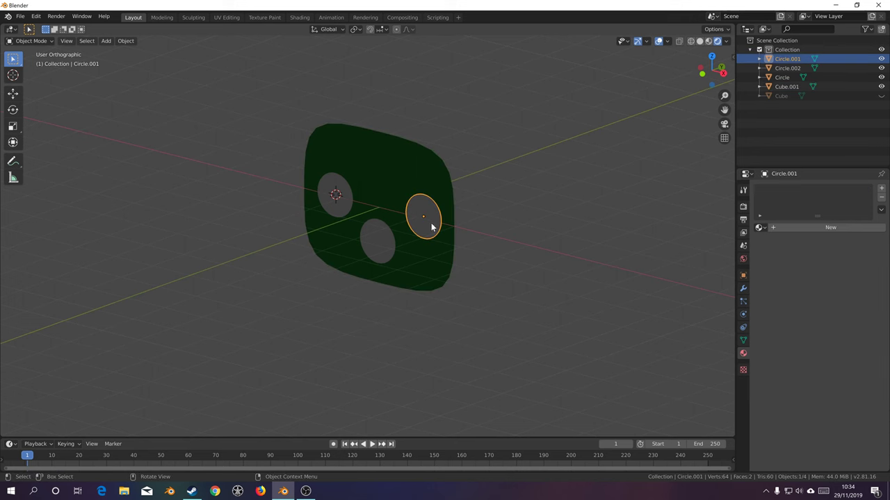
click(798, 228)
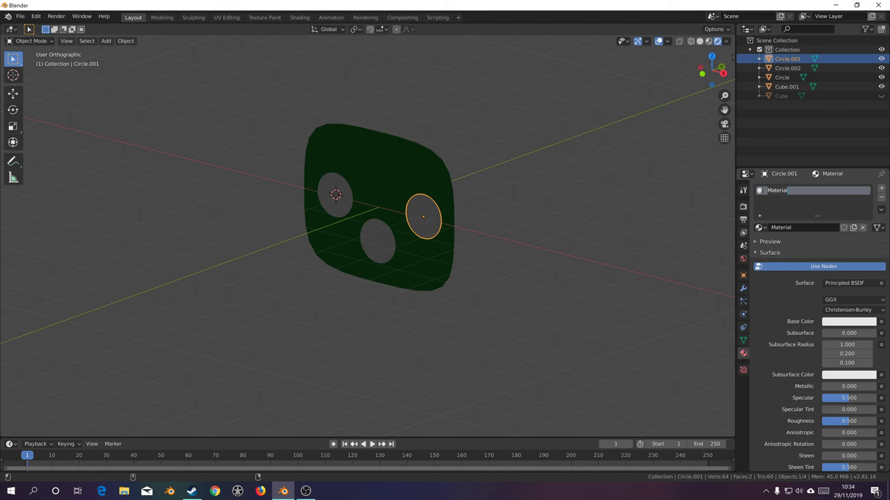
text(Green)
click(843, 282)
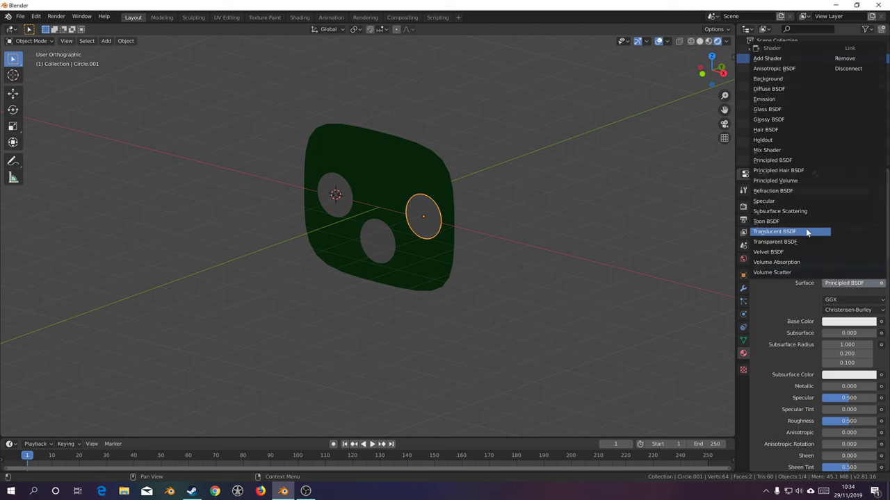
click(763, 99)
click(834, 304)
click(800, 181)
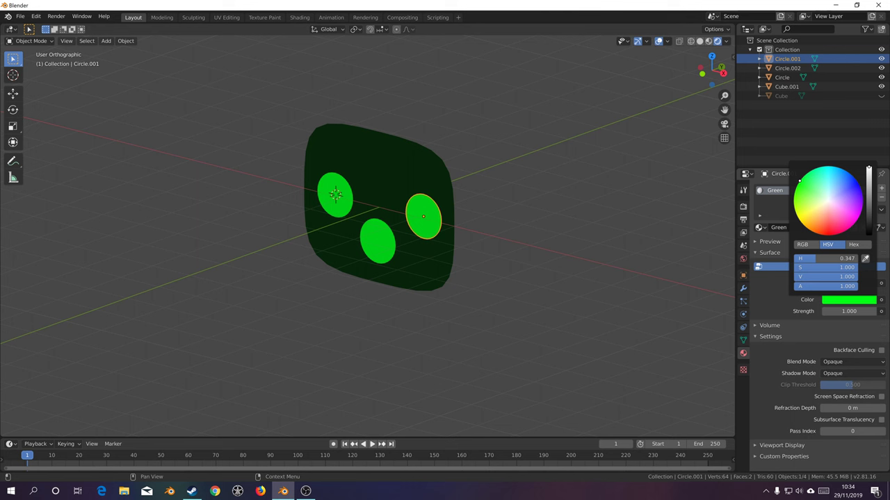
Enable Bloom and set the Green emission strength to 3.4, then select the face plane
click(743, 206)
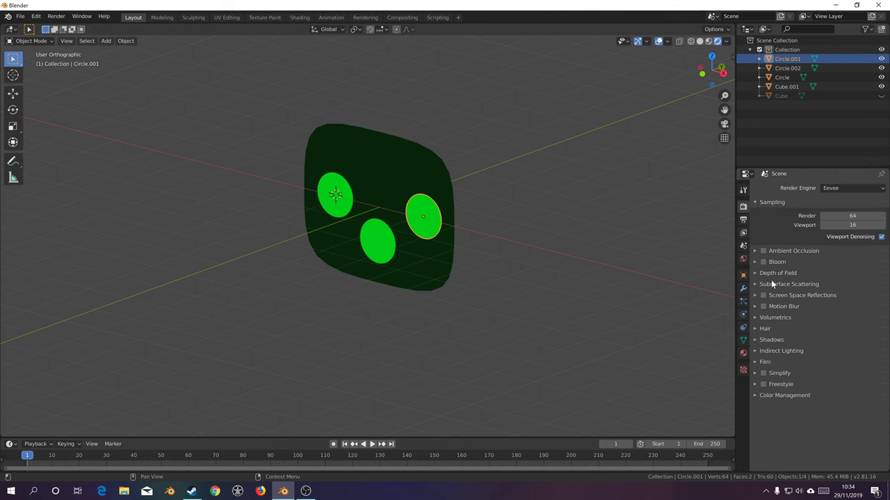
click(770, 263)
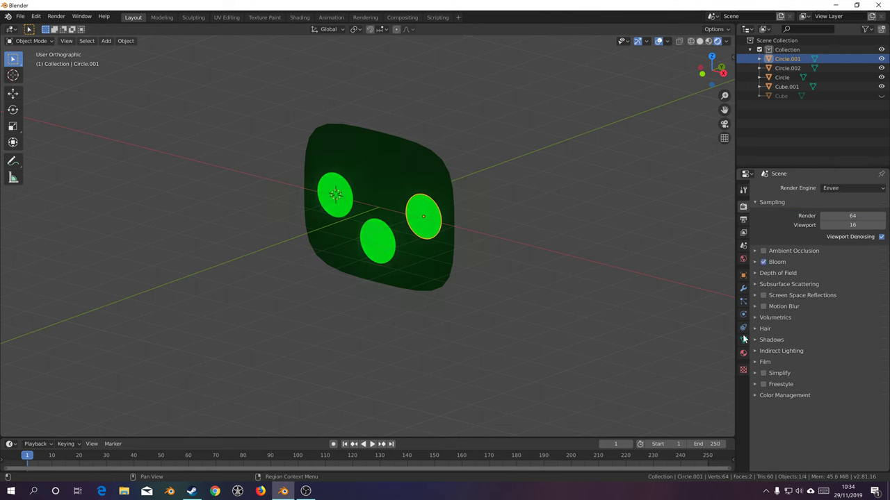
click(743, 353)
drag(848, 311, 879, 312)
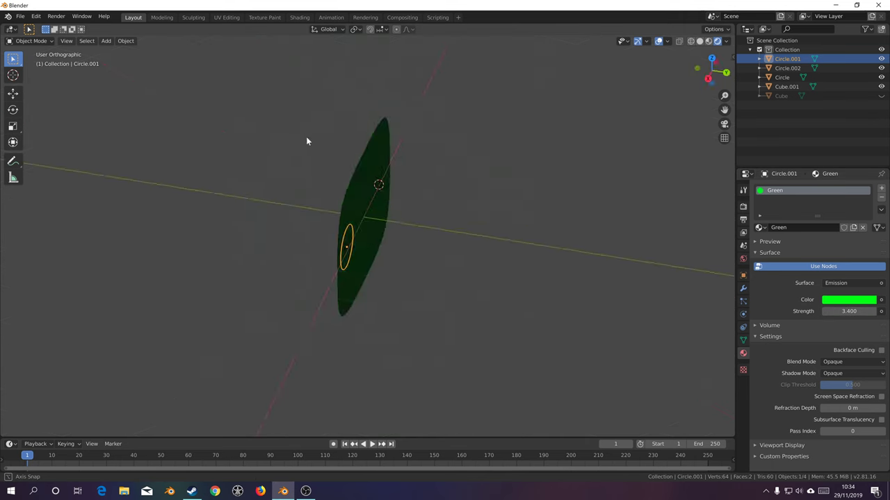
middle_drag(305, 141, 421, 195)
click(378, 151)
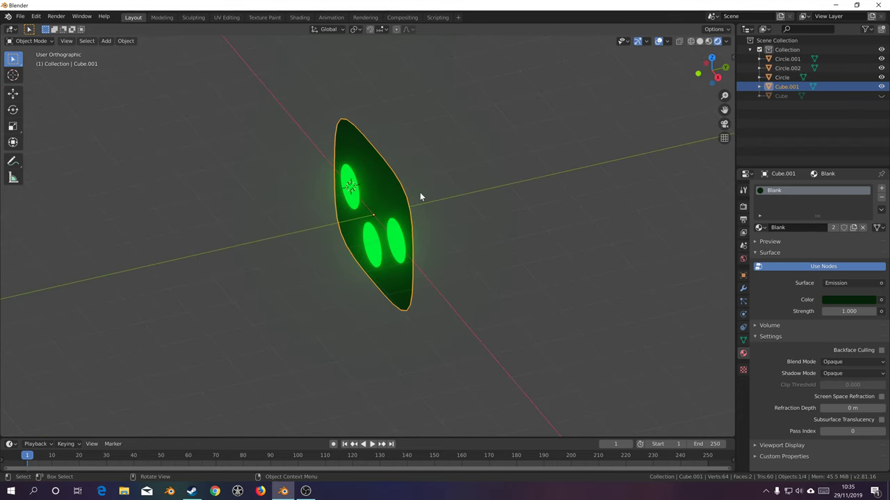
Duplicate the face plane and move the copy -0.113 m along Y
key(shift+d)
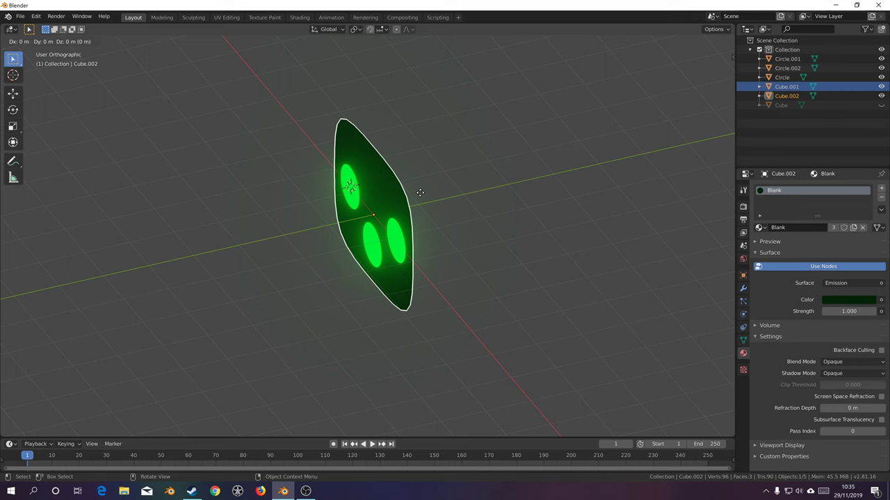
key(y)
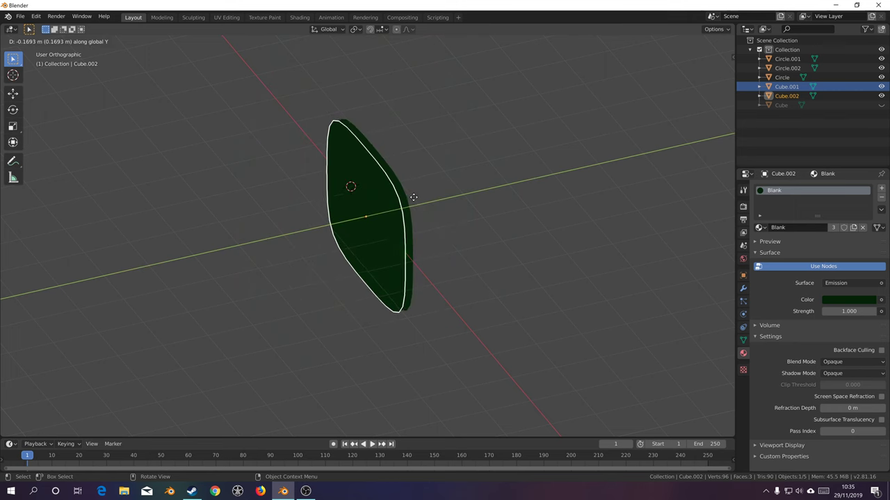
click(416, 198)
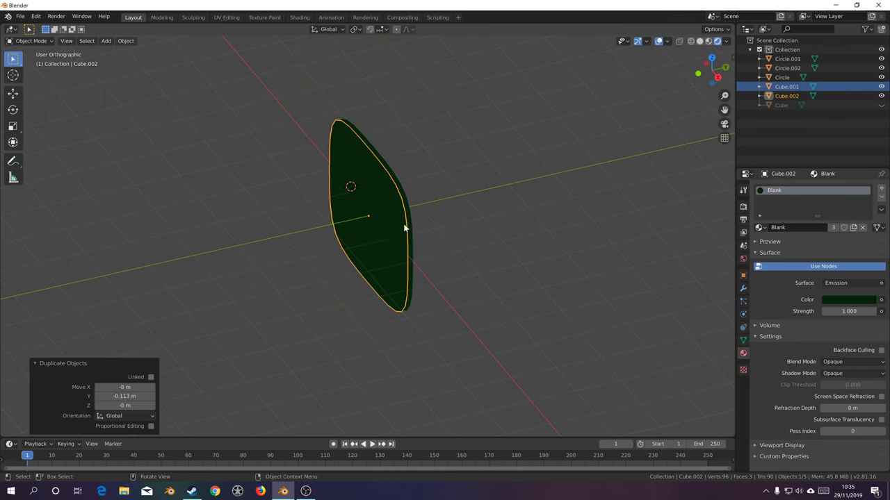
middle_drag(405, 229, 445, 216)
Make the copy's material single-user named 'Screen' and split the viewport in two
click(831, 228)
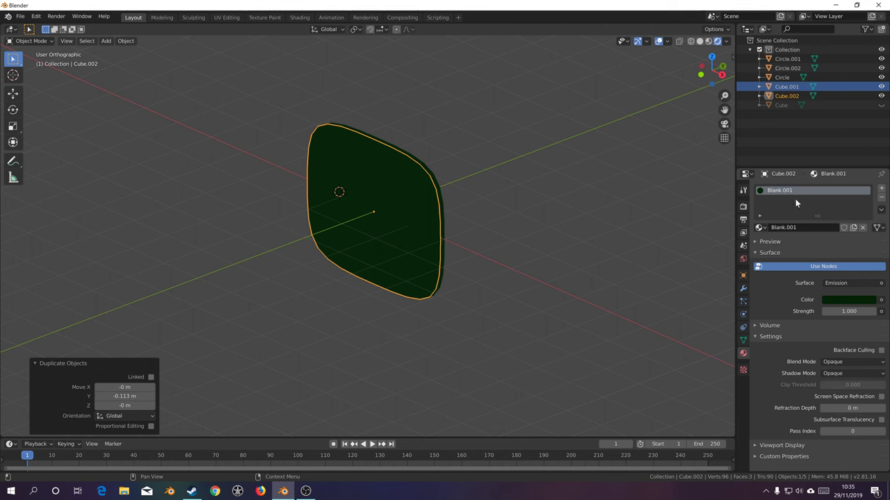
text(Screen)
key(Return)
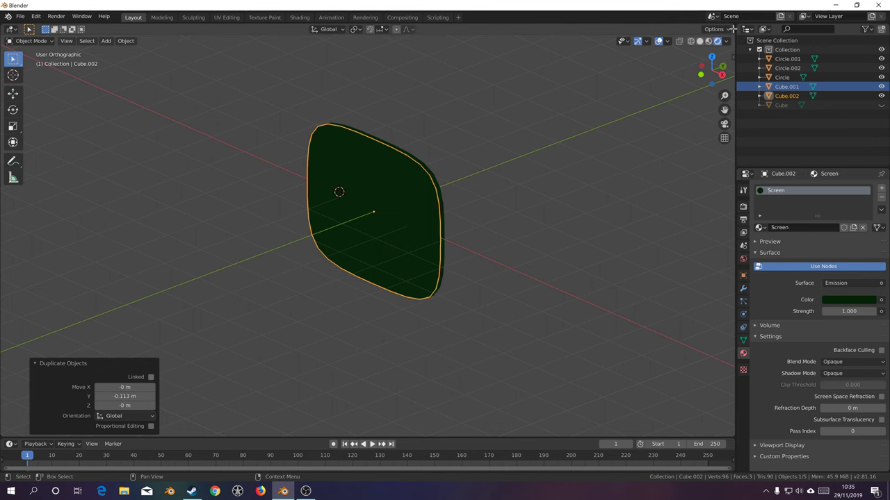
drag(734, 25, 331, 42)
Turn the right area into the Shader Editor and hide the side and tool panels
click(342, 29)
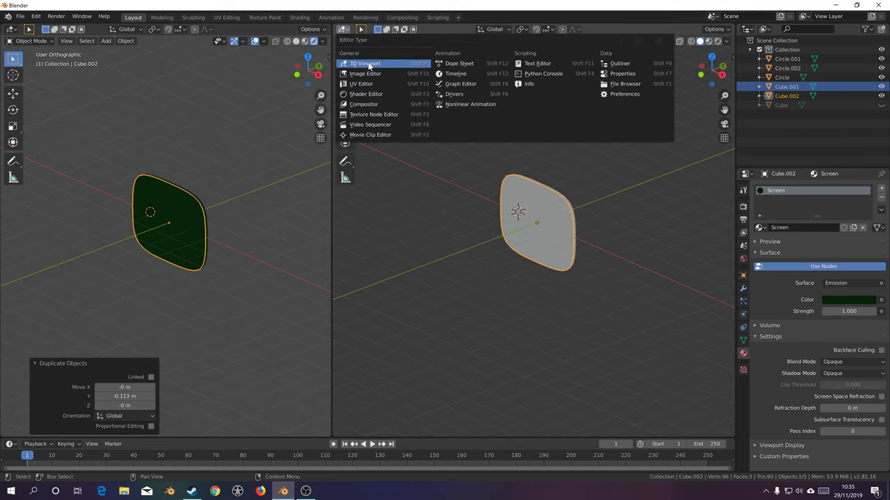
click(372, 94)
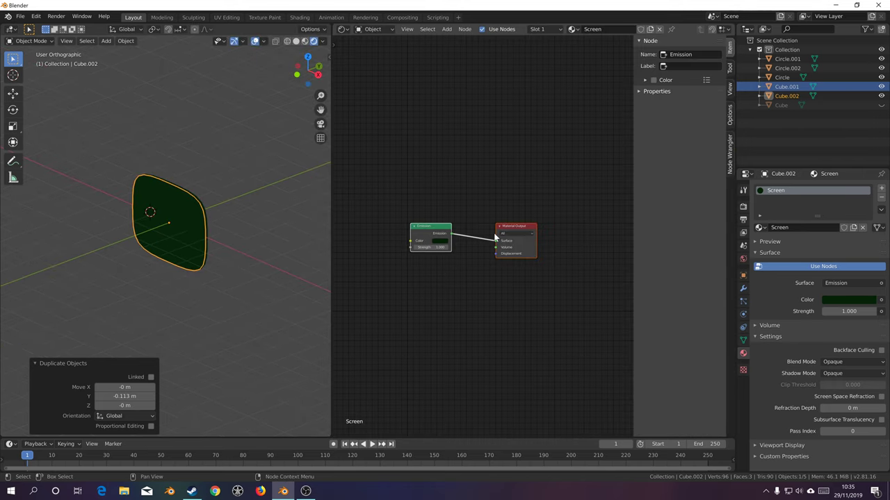
key(n)
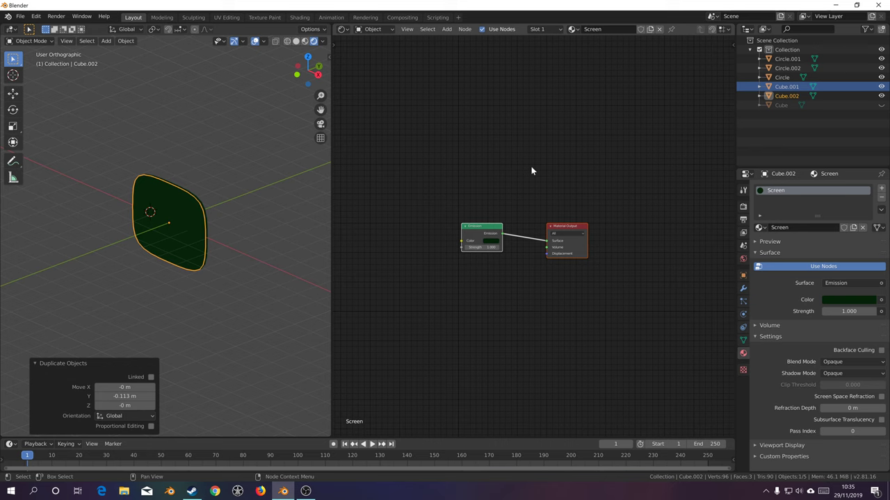
middle_drag(530, 167, 585, 139)
key(t)
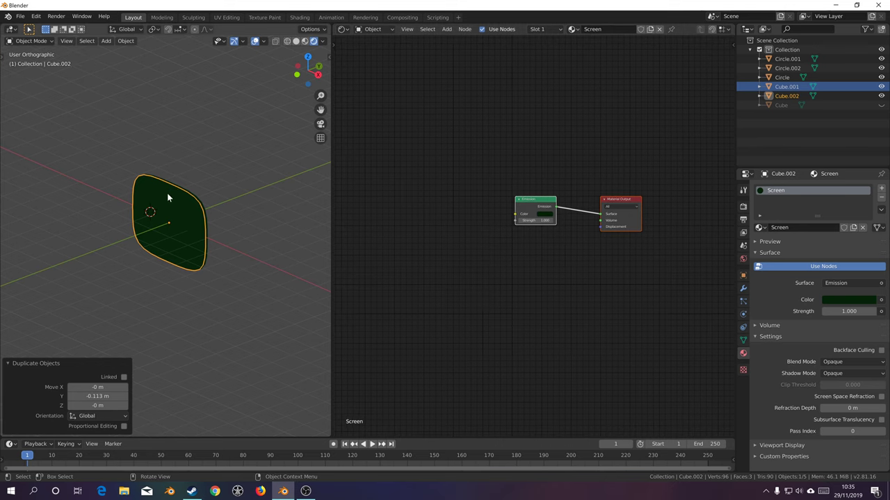
scroll(167, 192, up, 5)
scroll(201, 218, up, 2)
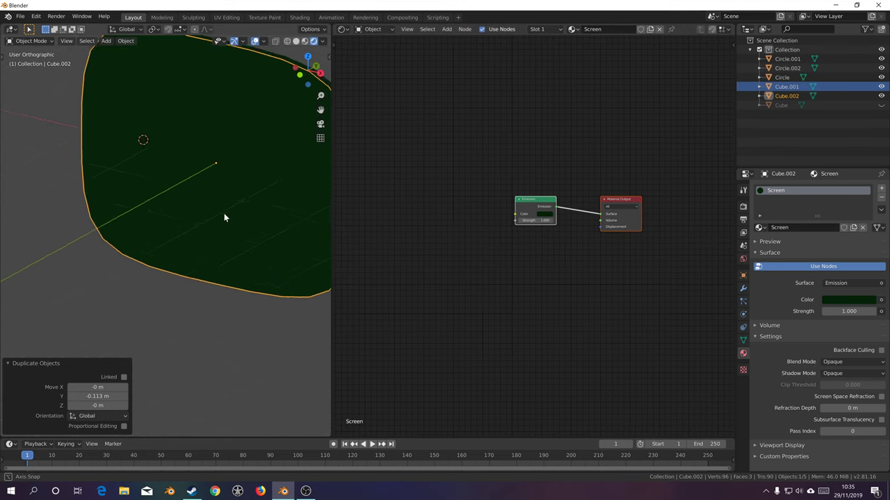
middle_drag(554, 258, 565, 266)
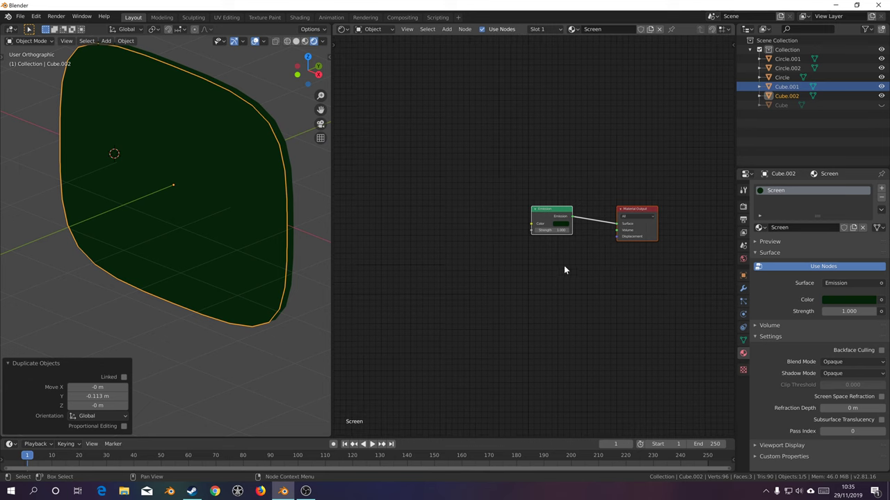
Replace the Screen material's Emission node with a Transparent BSDF node
click(562, 267)
click(534, 233)
key(x)
key(shift+a)
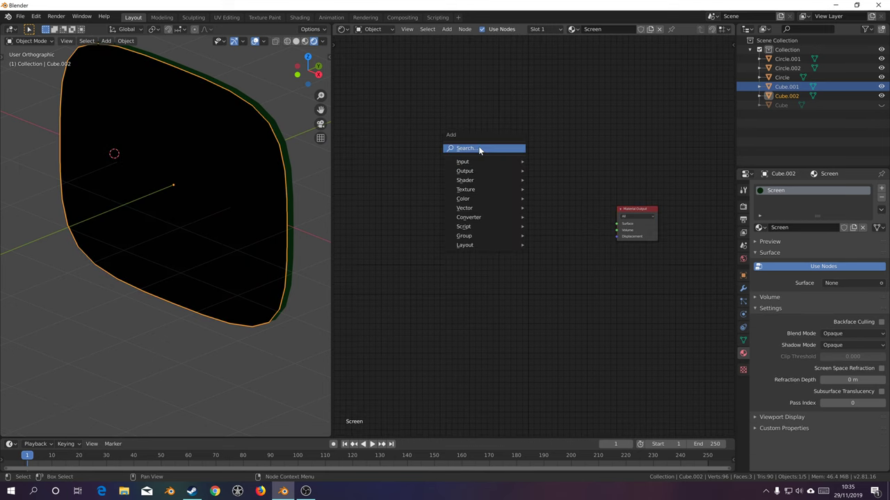
click(478, 146)
text(trans)
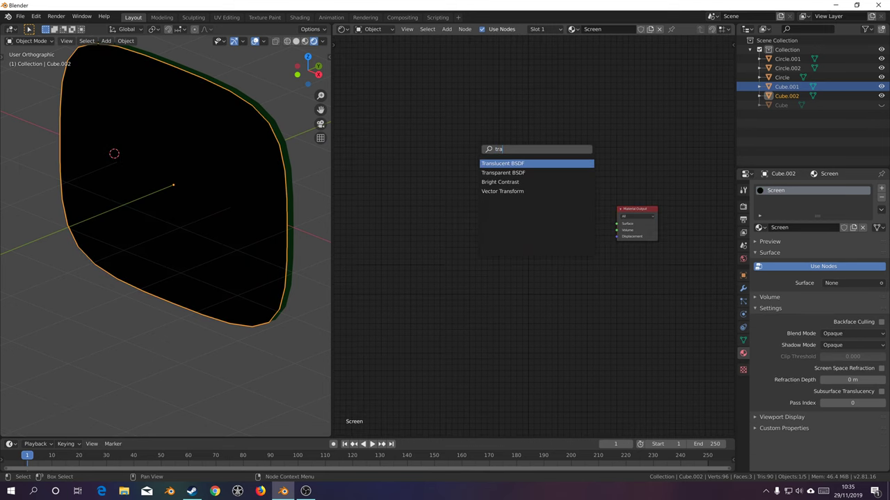
key(Down)
key(Return)
click(423, 133)
Add a Diffuse BSDF node below the Transparent BSDF
key(shift+a)
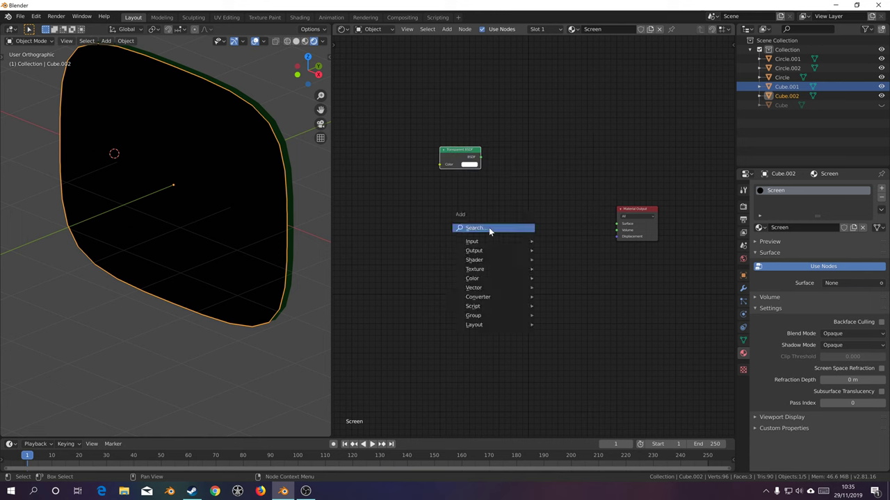
click(488, 227)
text(diffuse)
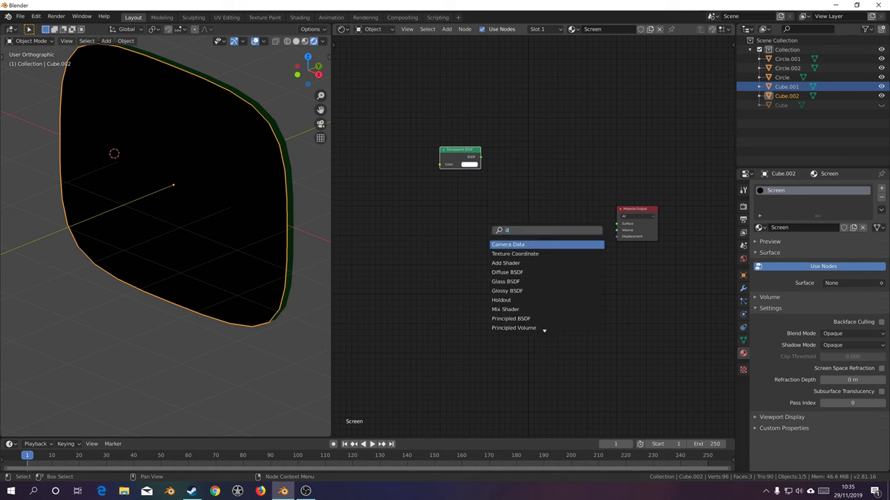
key(Return)
click(456, 243)
Mix Transparent and Diffuse BSDFs through a Mix Shader feeding the Material Output surface
key(shift+a)
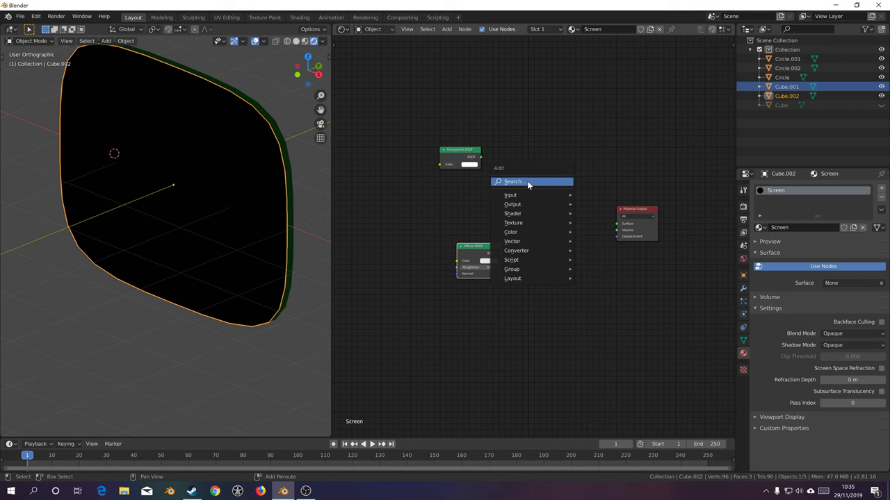
click(528, 182)
text(mix)
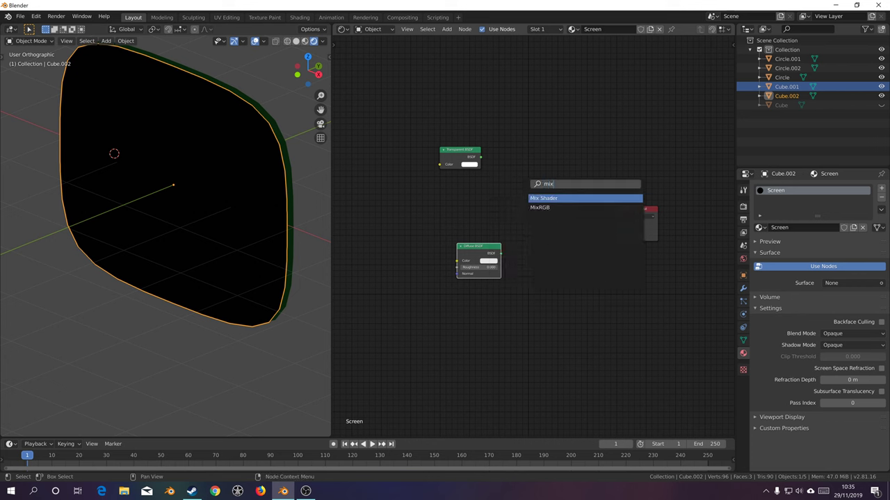
key(Return)
click(526, 180)
shift+click(473, 161)
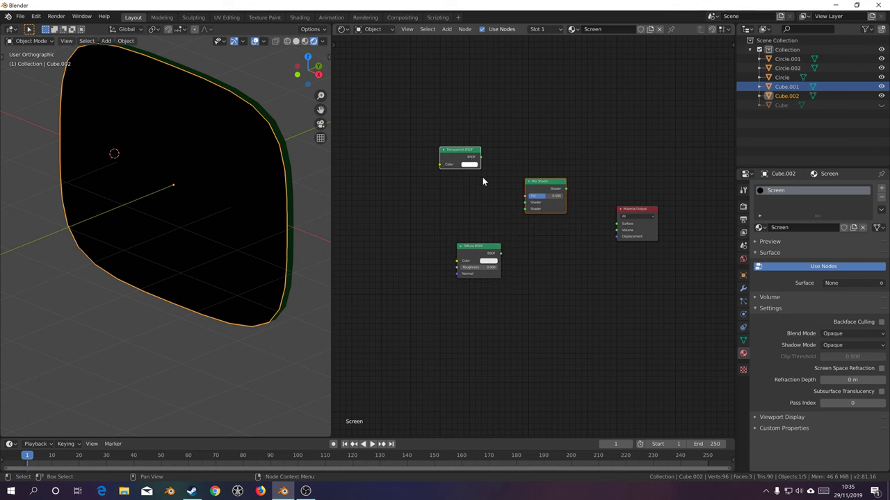
key(f)
drag(499, 256, 526, 212)
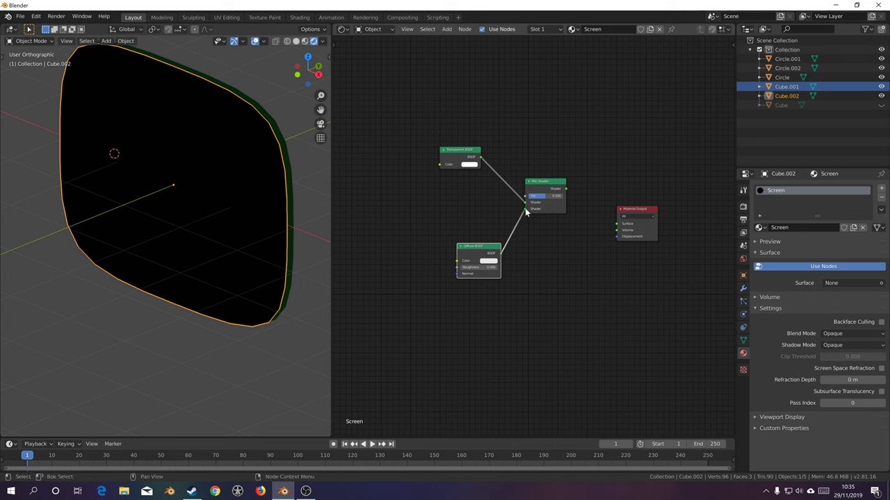
drag(566, 189, 617, 224)
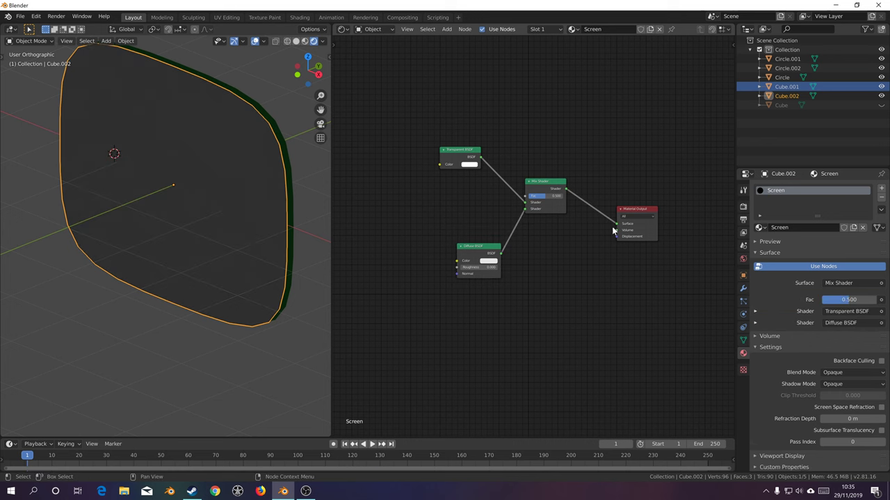
drag(541, 210, 570, 259)
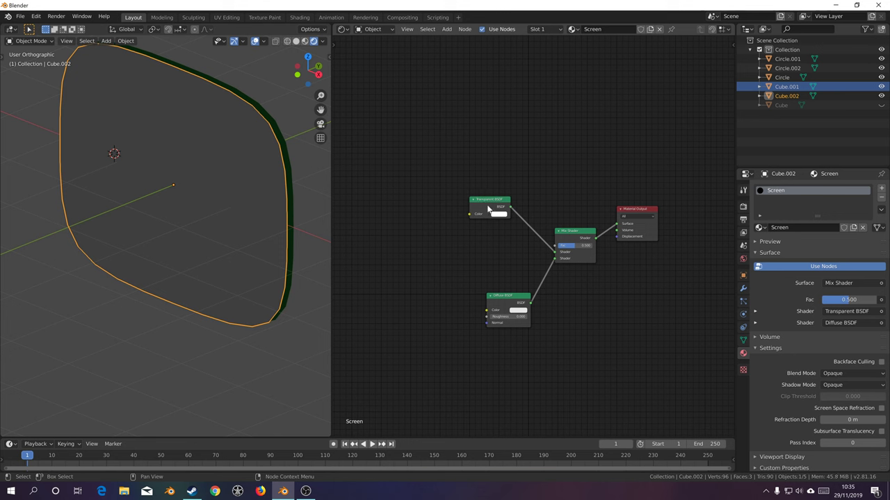
drag(488, 208, 495, 271)
Add a Brick Texture and link its Fac to the Mix Shader factor
key(shift+a)
click(420, 113)
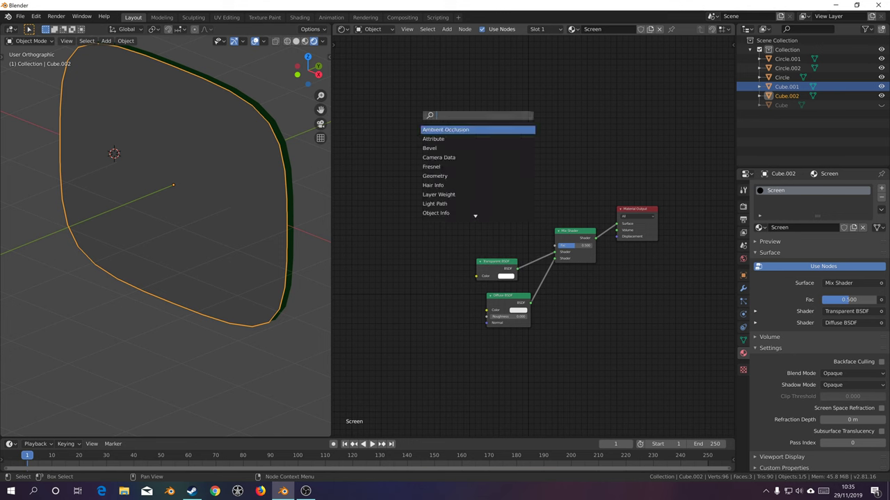
text(bri)
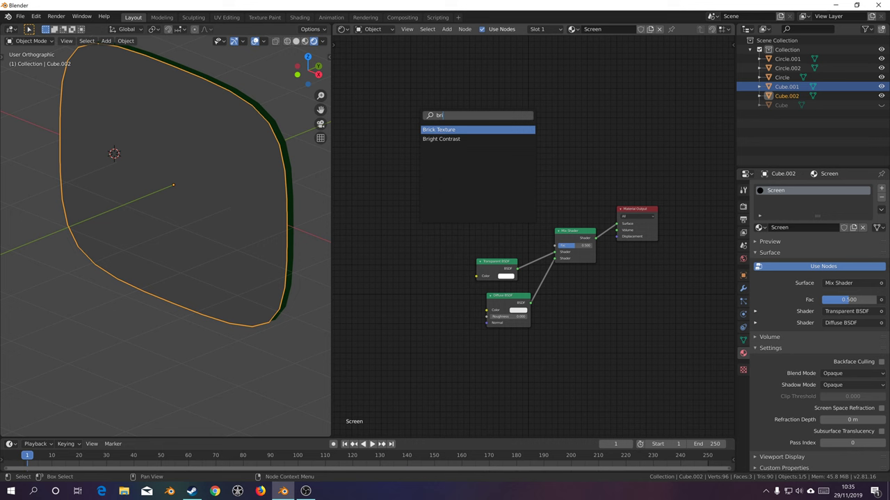
key(Return)
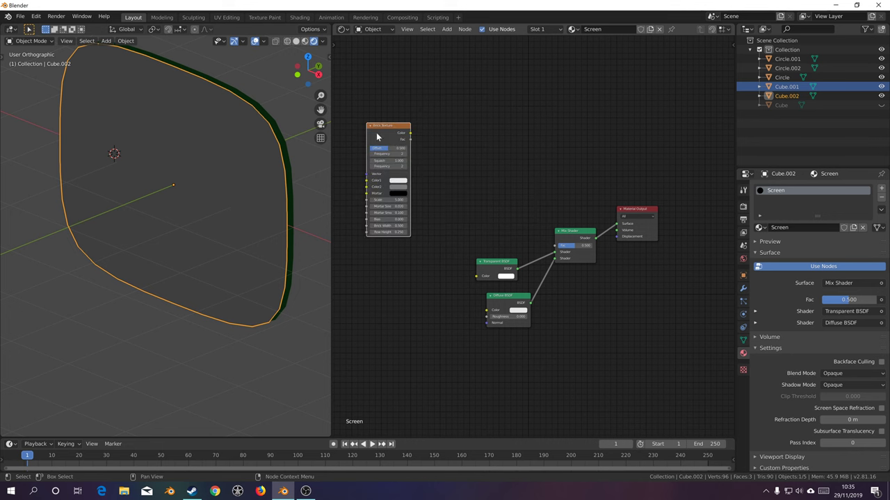
drag(410, 140, 558, 247)
drag(381, 137, 478, 111)
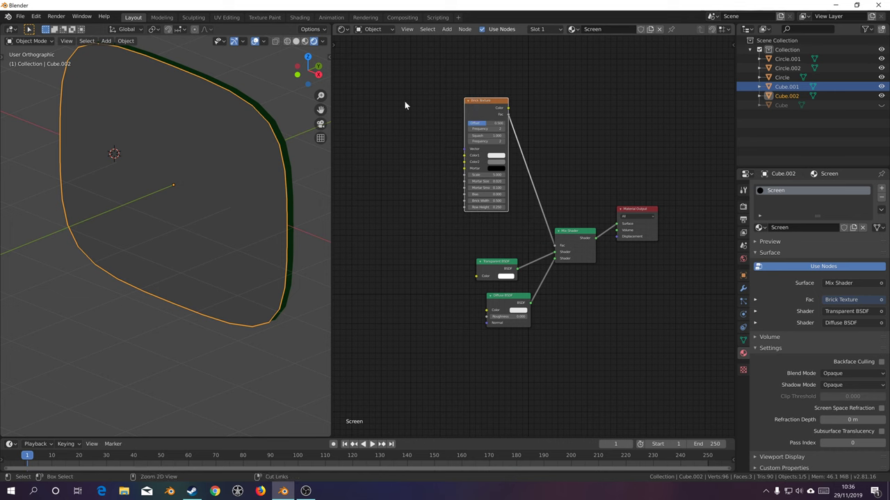
Add Mapping and Texture Coordinate nodes with Ctrl+T, feeding UV into Mapping, then view the front
key(ctrl+t)
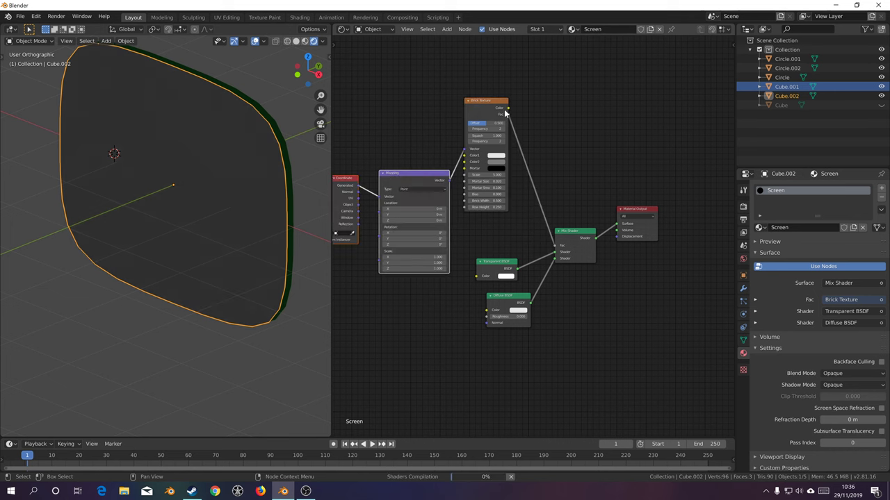
middle_drag(541, 108, 672, 95)
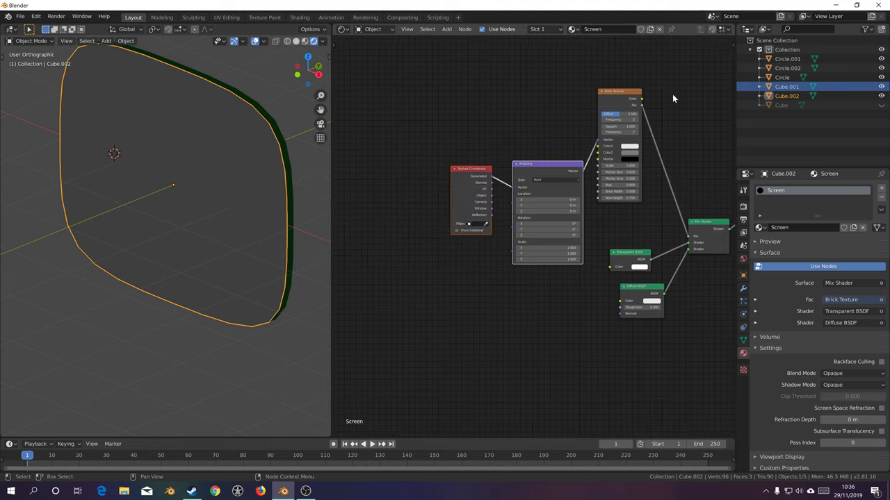
click(560, 180)
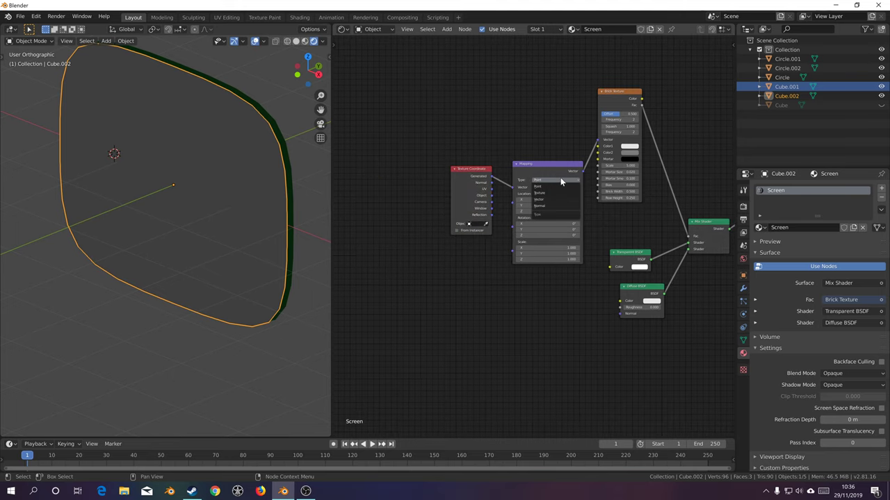
drag(491, 182, 512, 188)
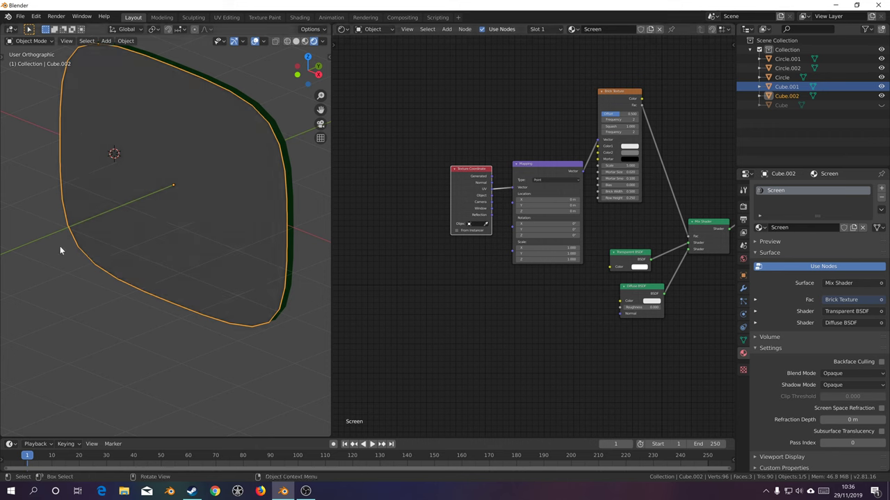
alt+middle_drag(156, 175, 229, 198)
scroll(242, 169, down, 2)
Project Cube.002's UVs with Project From View, then return to Object Mode
key(Tab)
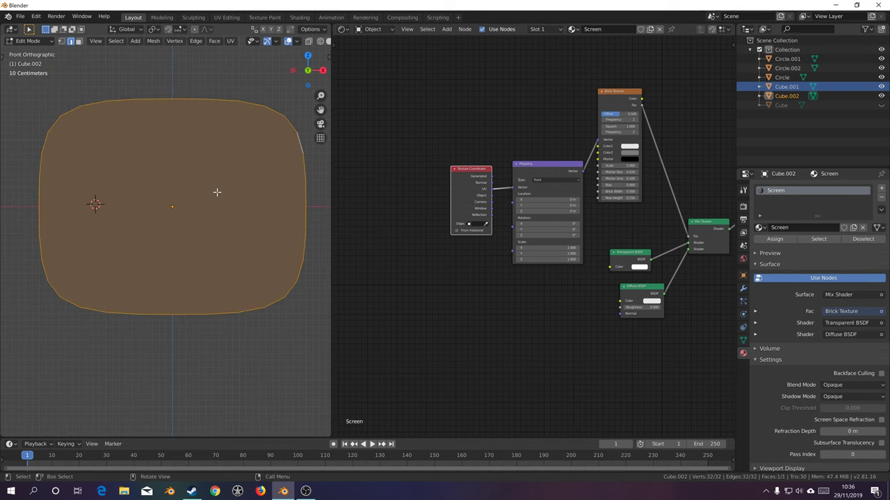
middle_drag(182, 157, 222, 187)
key(u)
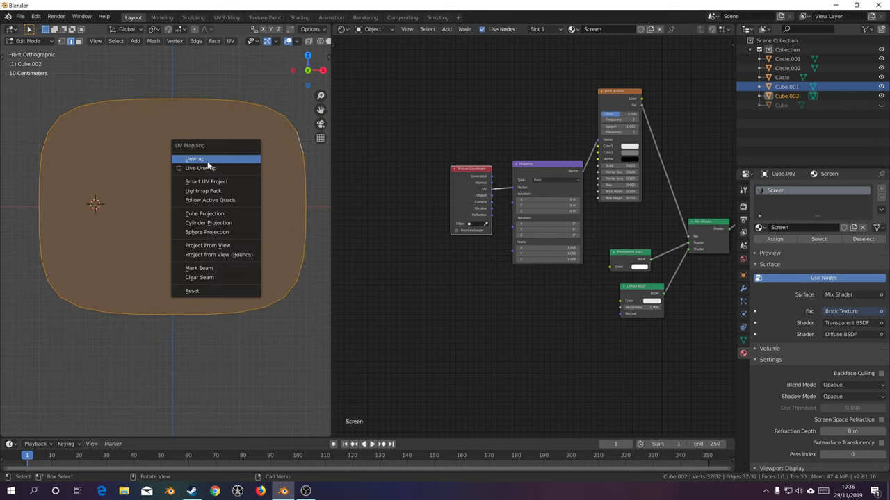
click(234, 248)
key(Tab)
middle_drag(243, 182, 196, 206)
middle_drag(607, 235, 398, 255)
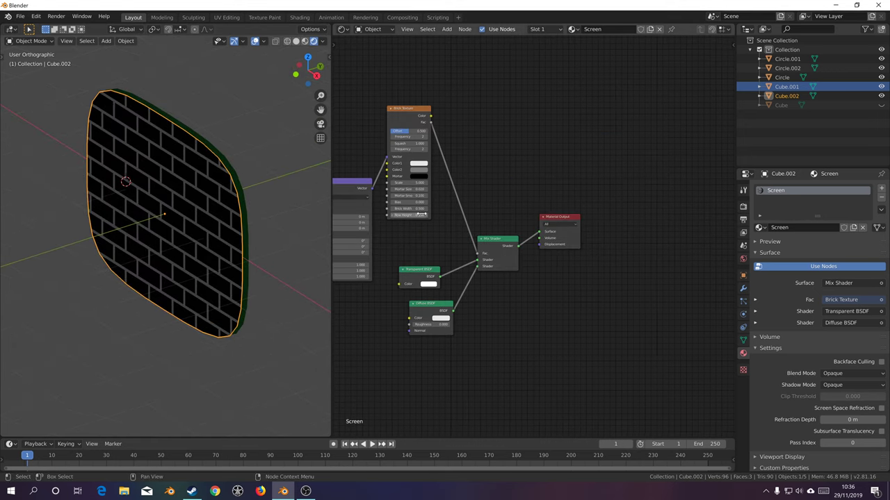
Set the Brick Texture Color2 to white and Offset to 1.0
middle_drag(410, 208, 444, 209)
click(450, 175)
drag(496, 117, 496, 89)
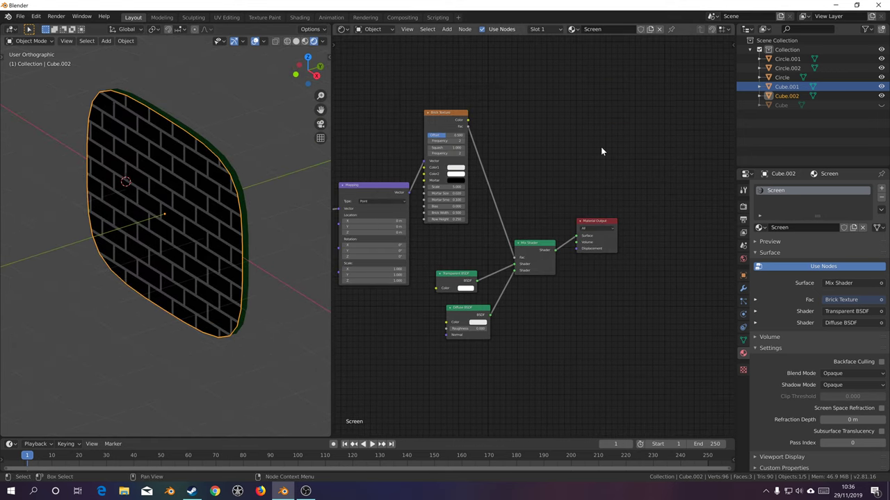
click(456, 173)
middle_drag(493, 175, 589, 172)
scroll(589, 175, up, 3)
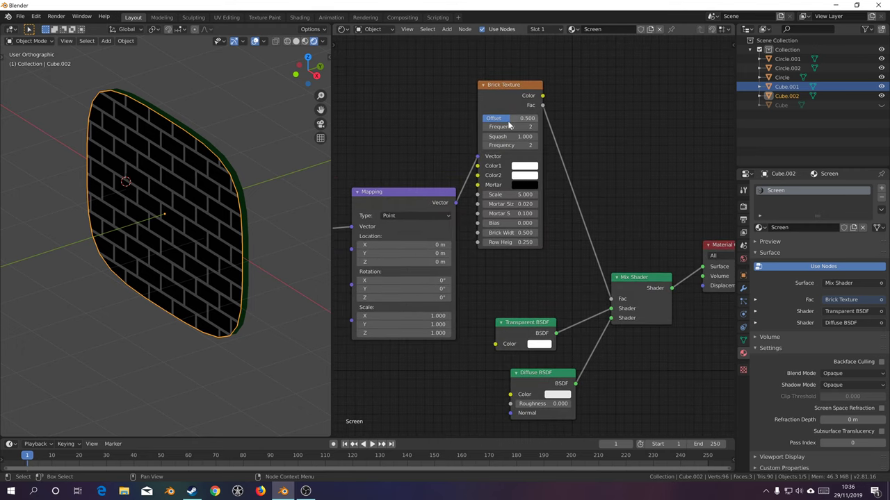
drag(506, 118, 549, 132)
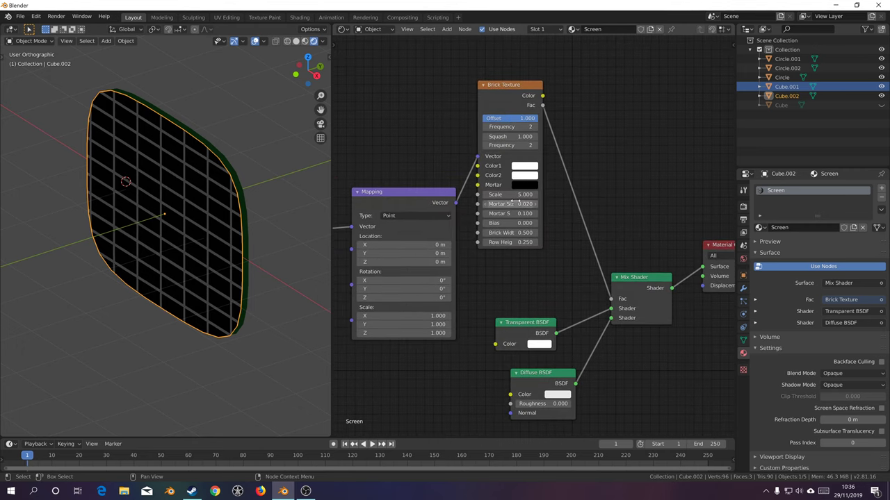
Set Brick Width 25, Row Height 0.11 and Scale 19.2 for thin scanlines
click(528, 233)
text(0.5)
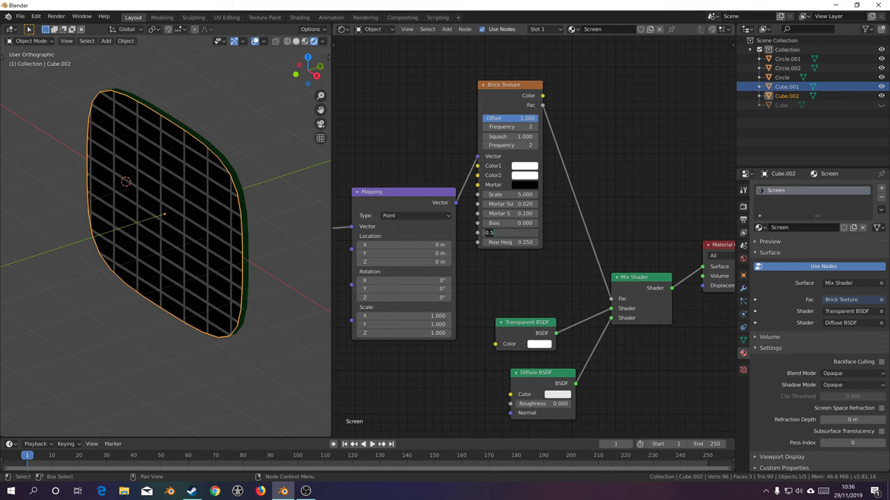
key(Return)
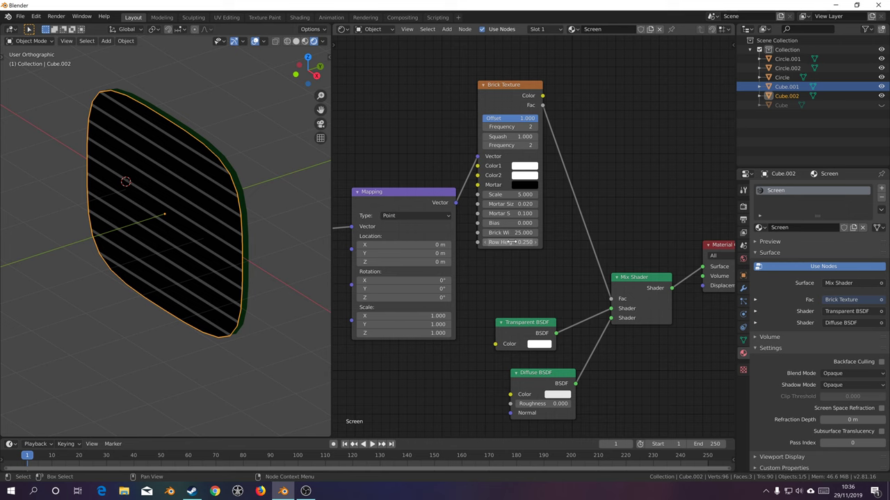
drag(512, 242, 488, 242)
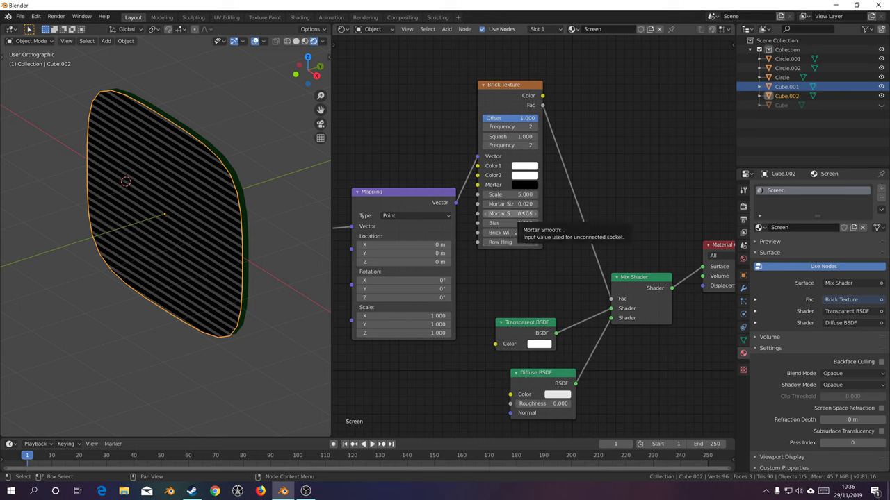
drag(512, 195, 587, 195)
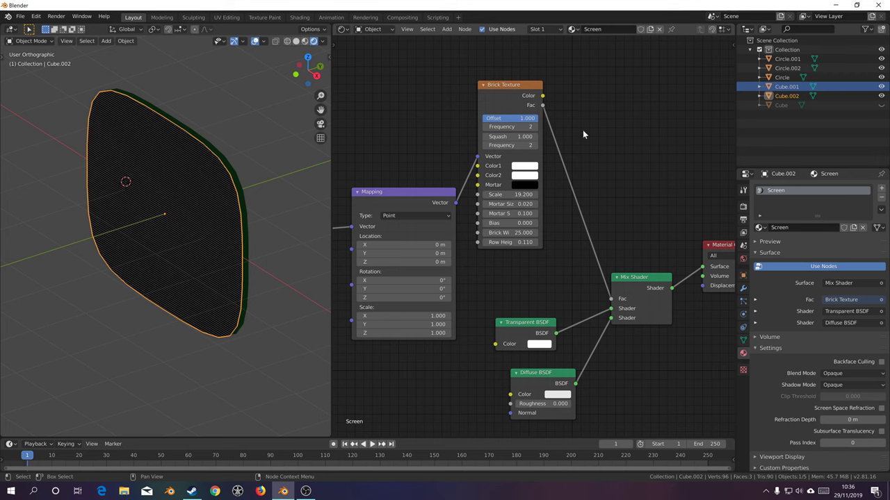
middle_drag(595, 243, 619, 220)
scroll(191, 255, up, 5)
middle_drag(192, 255, 215, 234)
scroll(215, 237, down, 5)
Set the Screen material's Blend Mode to Alpha Clip
scroll(214, 238, up, 3)
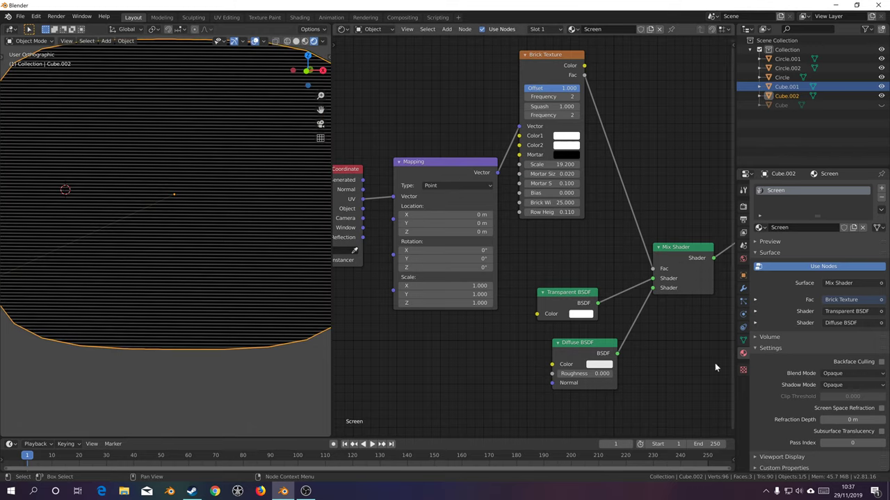
scroll(796, 292, down, 1)
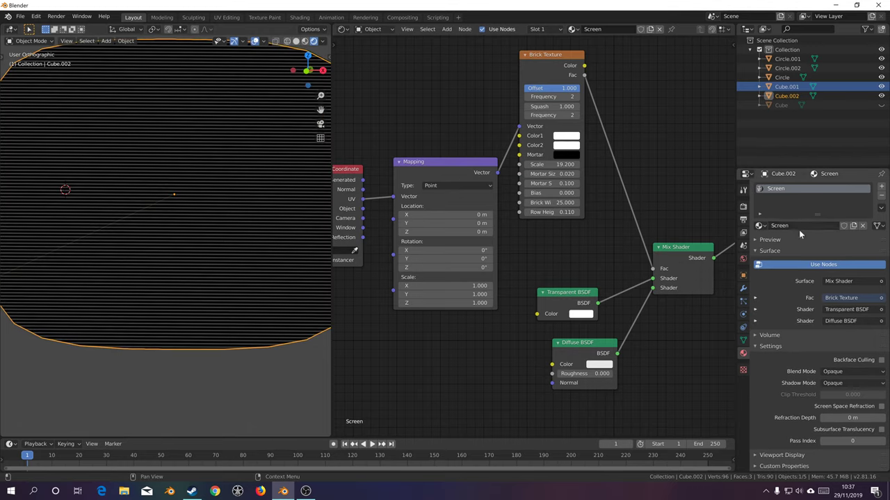
click(844, 371)
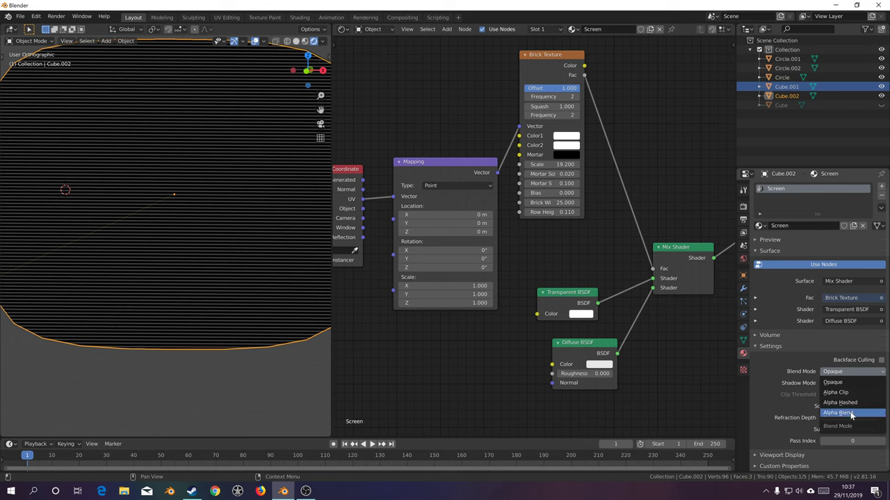
click(854, 395)
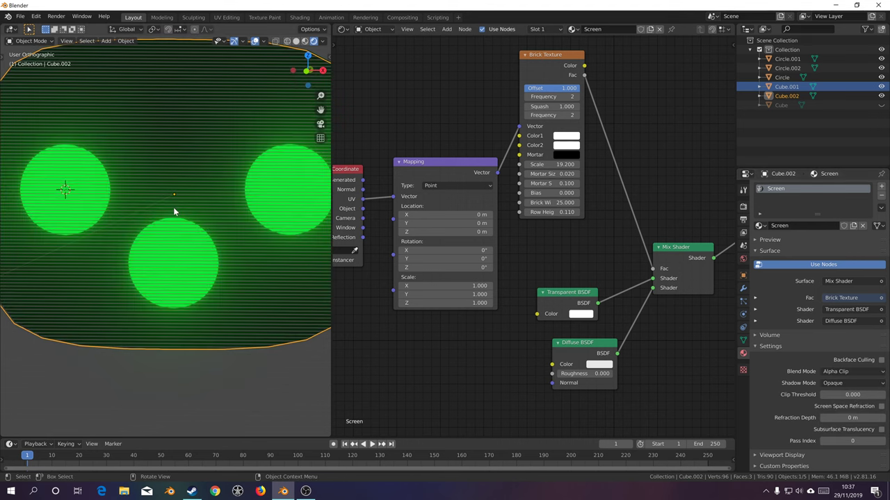
middle_drag(202, 206, 233, 233)
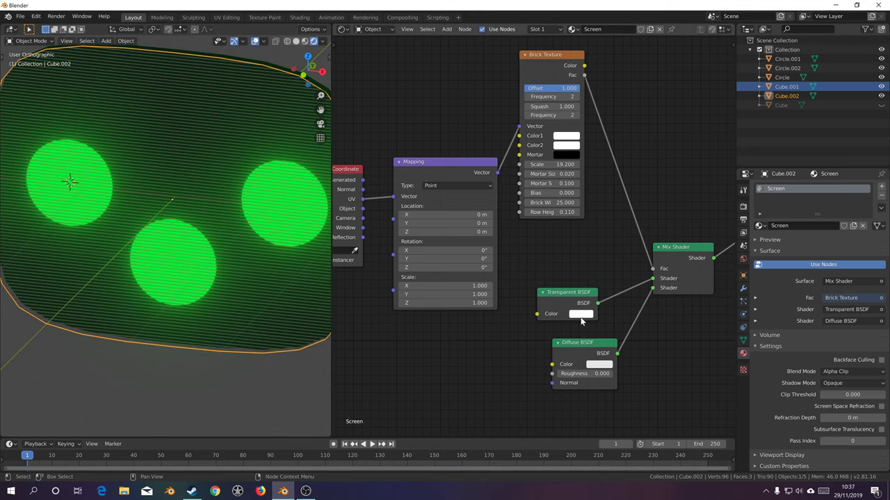
Make the Diffuse BSDF colour black
click(595, 368)
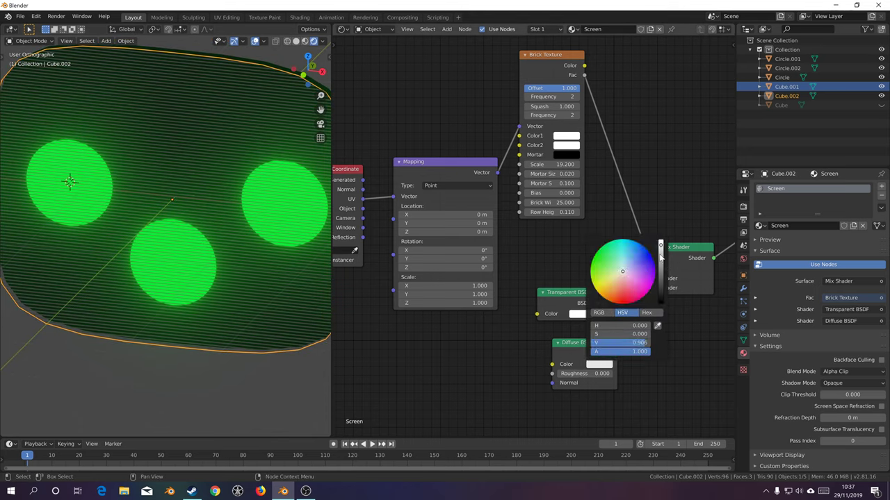
drag(661, 252, 661, 306)
mouse_move(229, 217)
middle_down()
mouse_move(226, 184)
mouse_move(186, 234)
mouse_move(230, 228)
mouse_move(192, 245)
mouse_move(248, 244)
mouse_move(248, 232)
mouse_move(223, 225)
middle_up()
scroll(226, 185, down, 5)
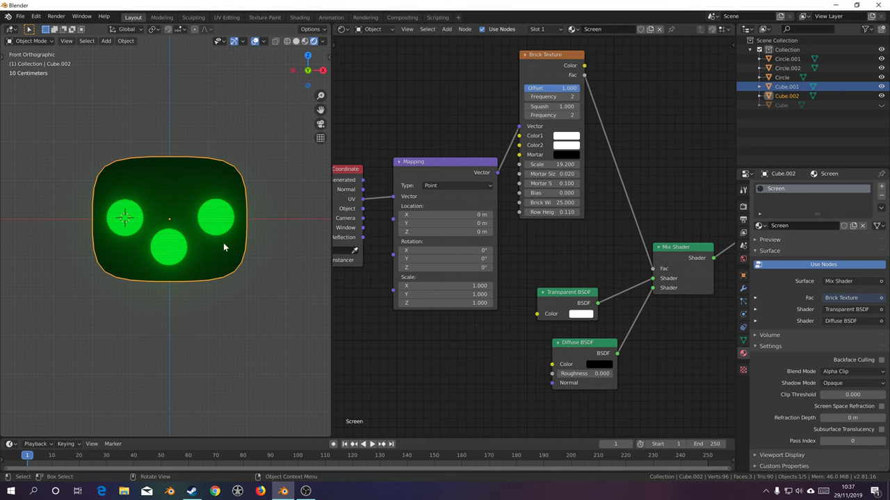
Add a plane and rotate it -90° about X to stand upright
scroll(223, 243, up, 2)
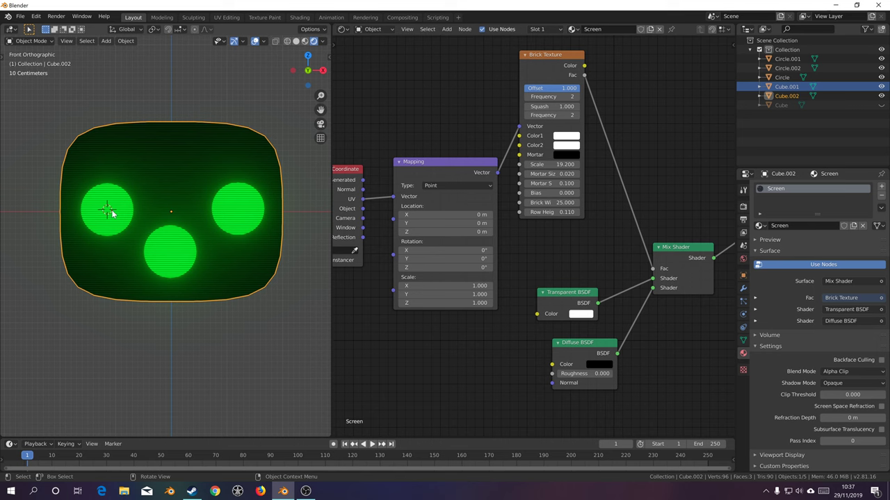
key(shift+a)
mouse_move(116, 203)
click(174, 203)
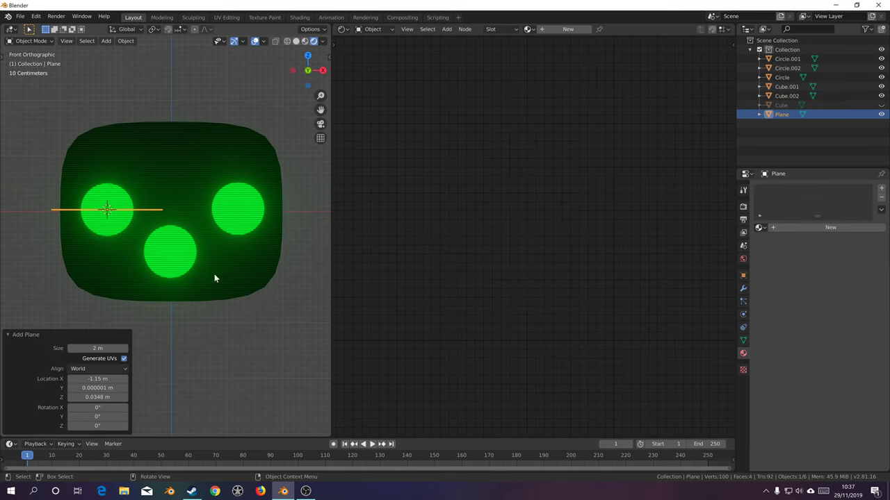
middle_drag(219, 250, 145, 274)
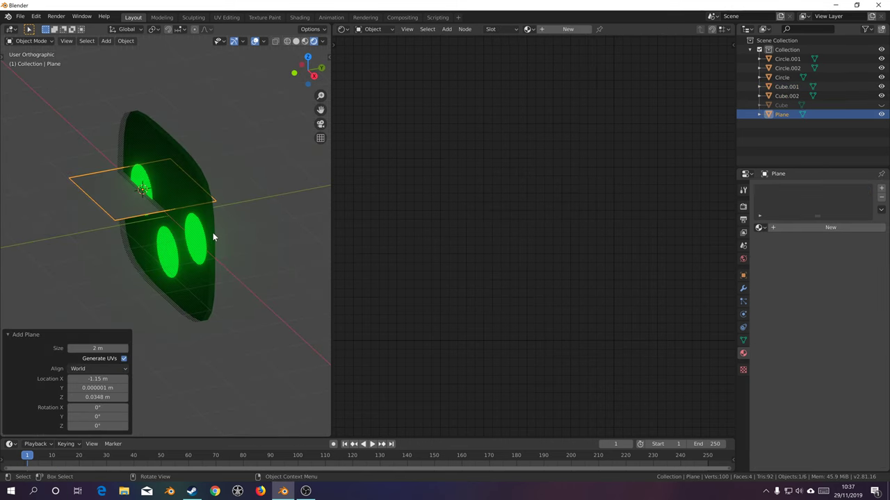
text(rx90)
key(Return)
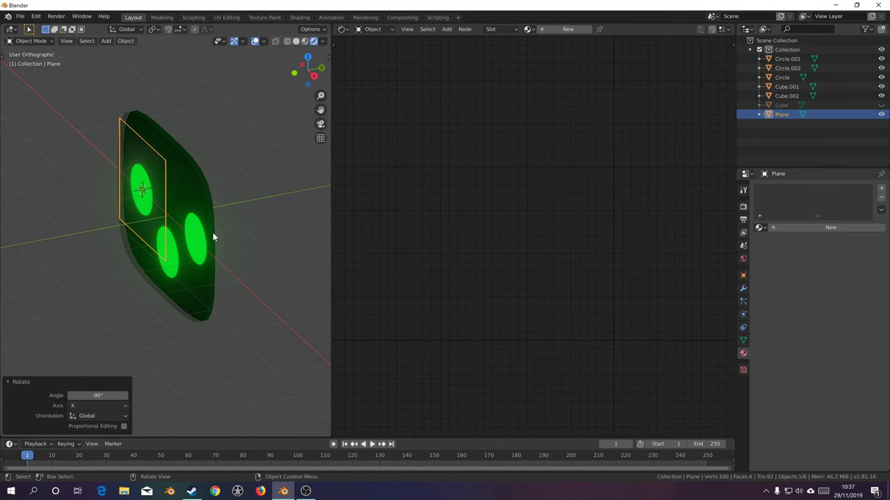
middle_drag(214, 237, 188, 214)
Move the plane along Y over the left eye and scale it to 0.536
key(g)
key(y)
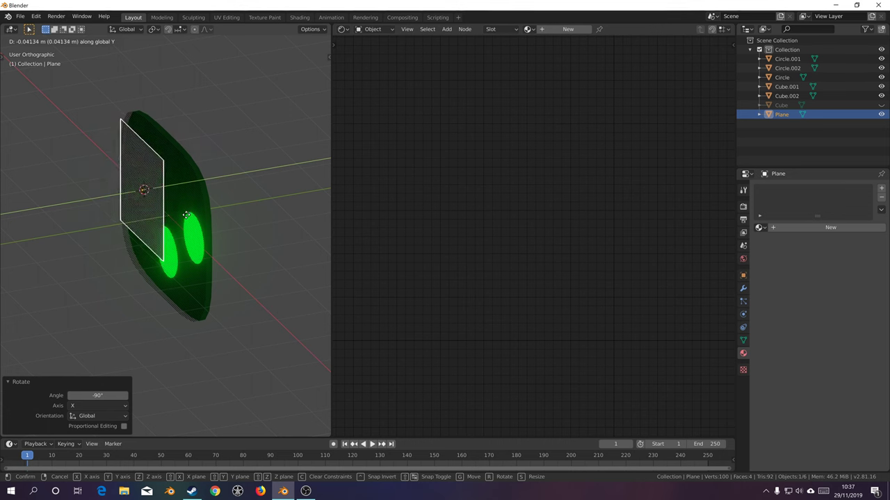
click(186, 220)
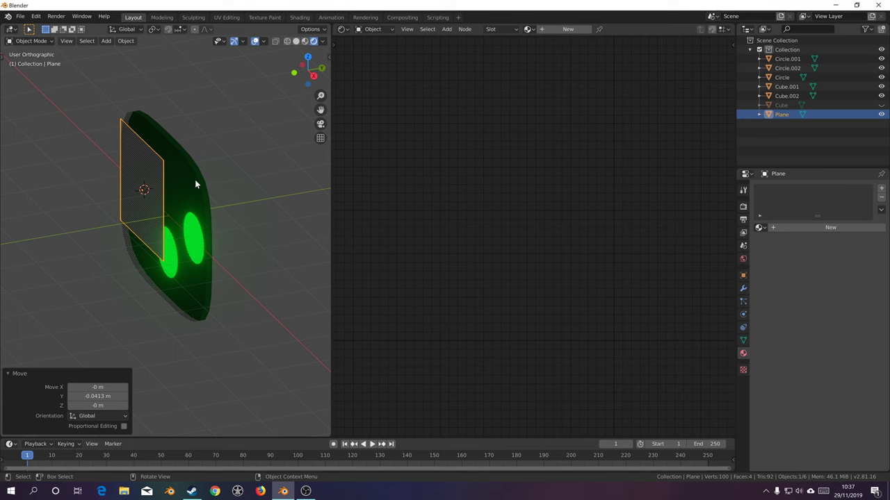
key(KP_1)
key(s)
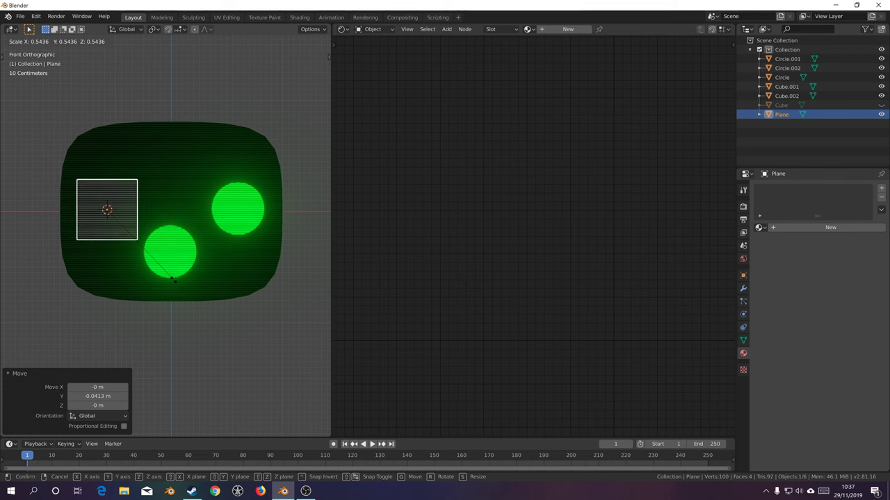
click(173, 278)
middle_drag(218, 197, 178, 150)
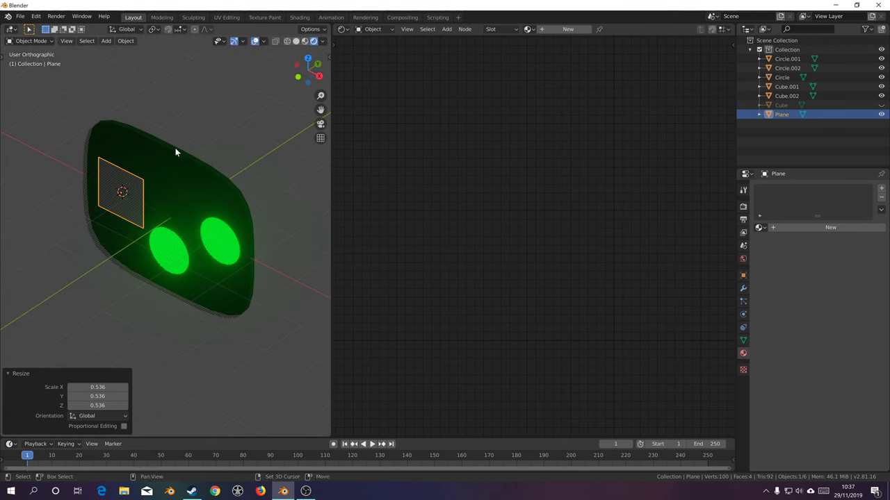
Link Cube.001's Blank material onto the square plane with Ctrl+L
shift+click(186, 149)
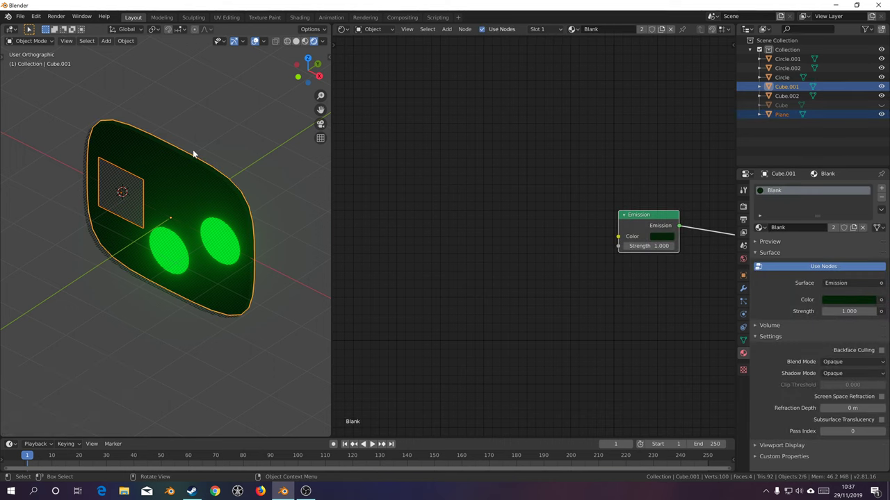
key(ctrl+l)
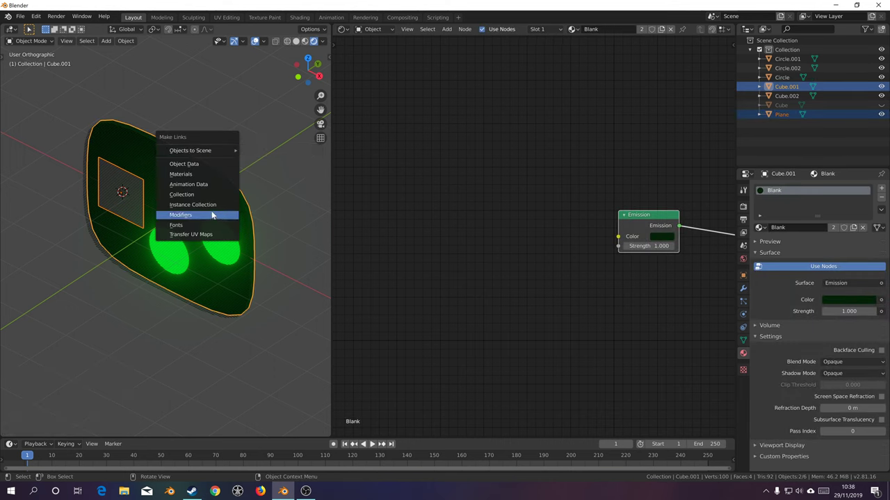
click(189, 174)
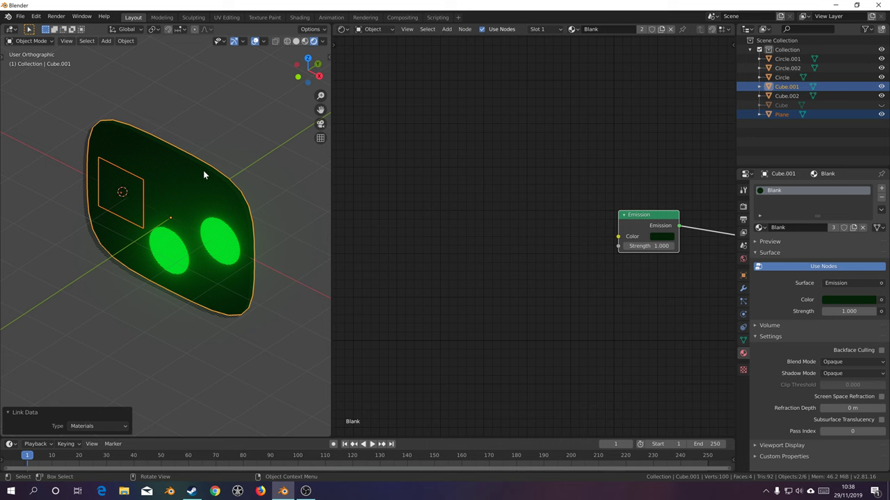
middle_drag(204, 175, 149, 223)
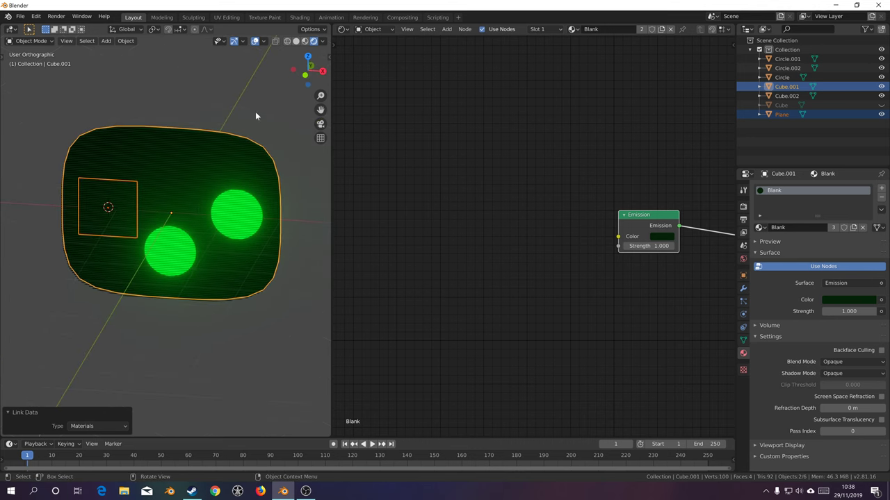
Turn off selectability for Cube.002 and Cube.001 in the Outliner filter
middle_drag(244, 124, 208, 164)
click(208, 164)
shift+click(207, 144)
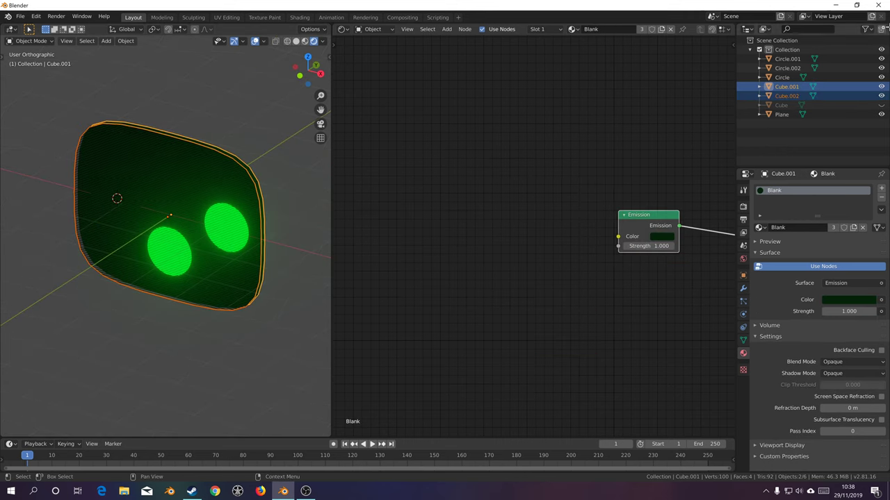
click(863, 29)
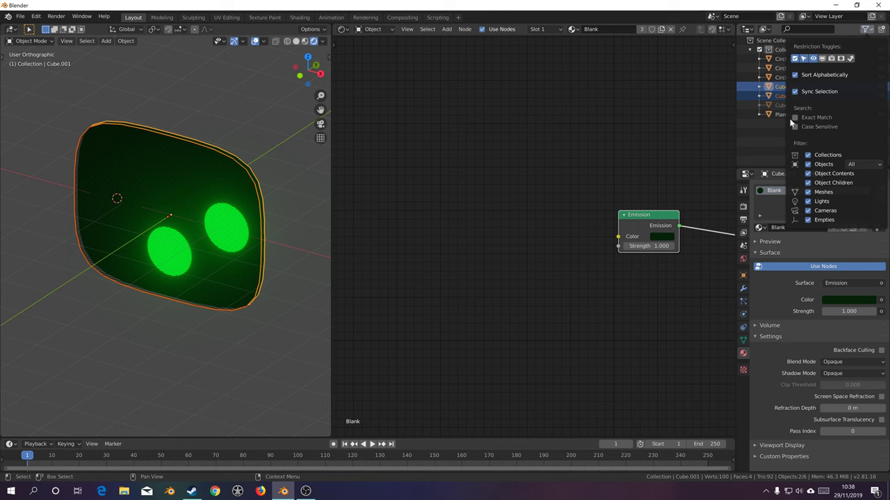
click(872, 96)
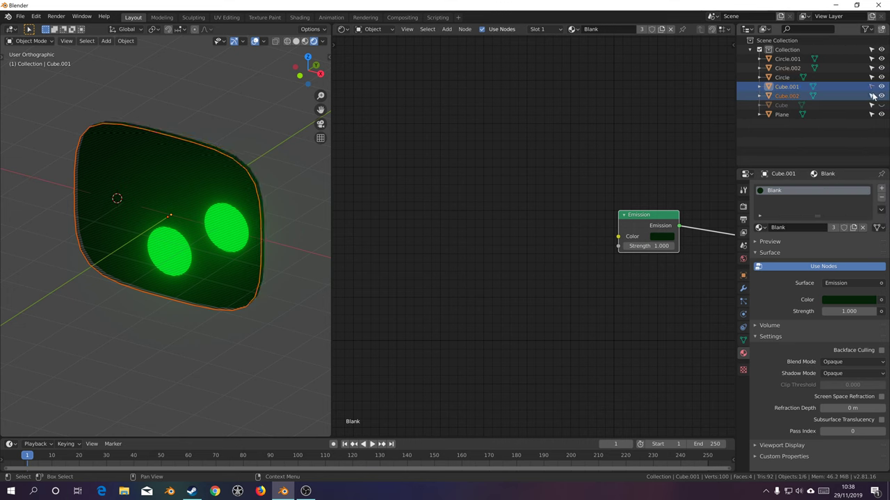
click(873, 96)
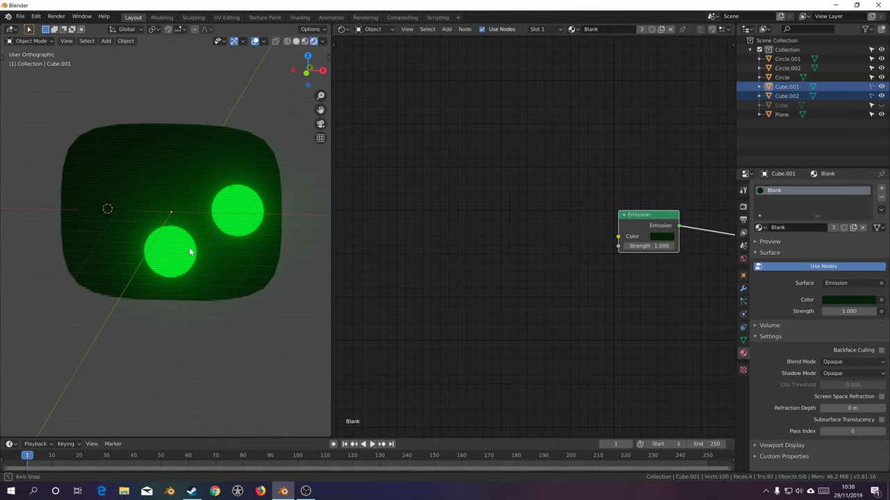
mouse_move(189, 252)
middle_down()
mouse_move(175, 257)
mouse_move(198, 229)
mouse_move(197, 200)
mouse_move(160, 215)
mouse_move(222, 230)
mouse_move(197, 240)
middle_up()
Switch to wireframe shading and move the square just above the left eye
key(z)
click(154, 229)
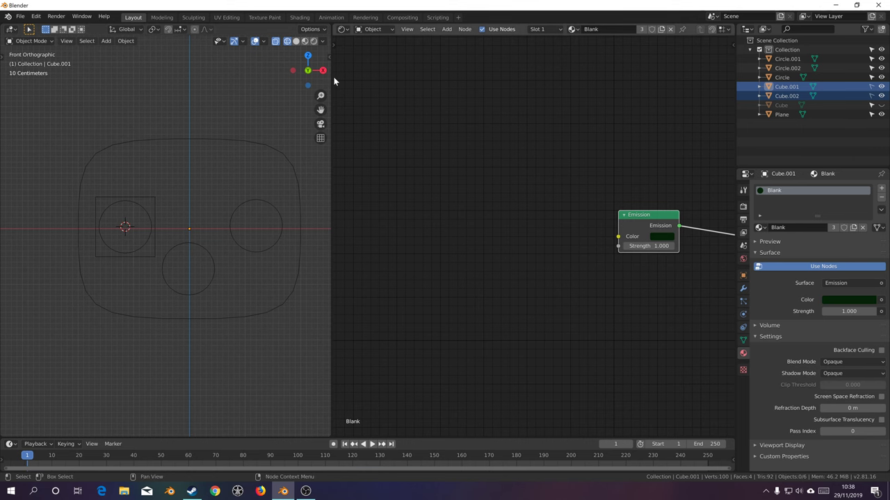
drag(332, 77, 586, 116)
click(277, 203)
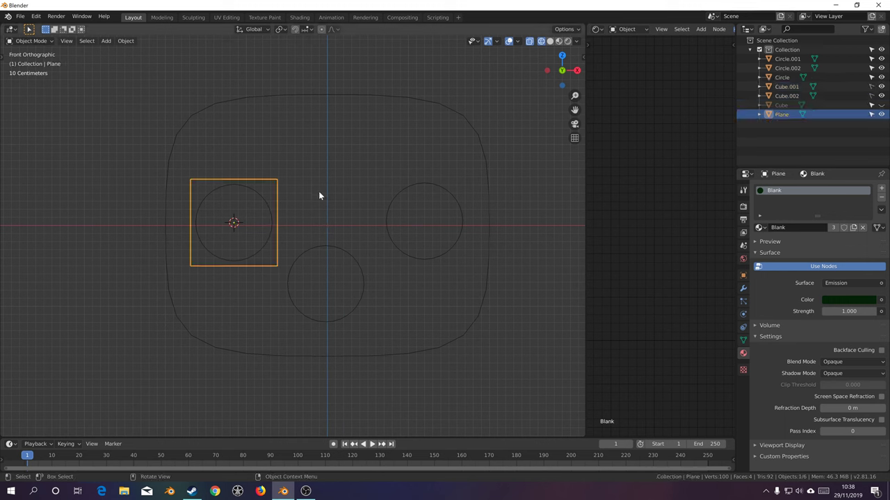
key(g)
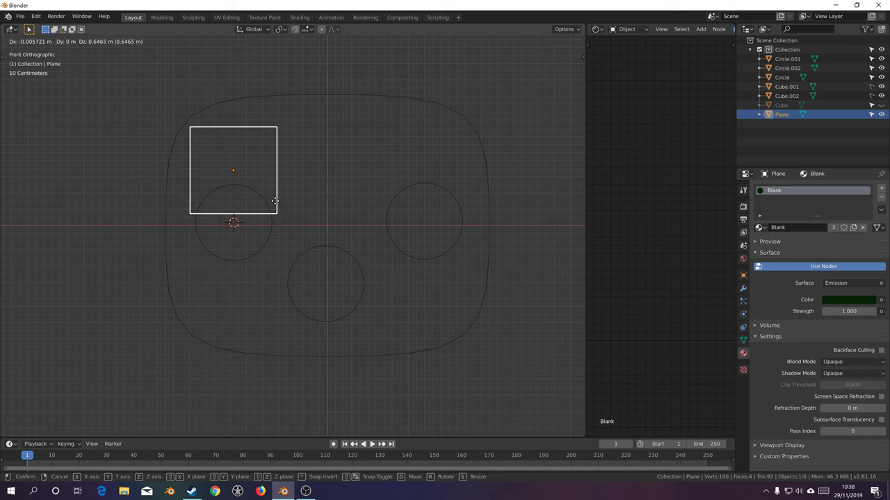
click(275, 201)
Place linked duplicates above/below the right eye, below the left eye, and over the mouth
key(alt+d)
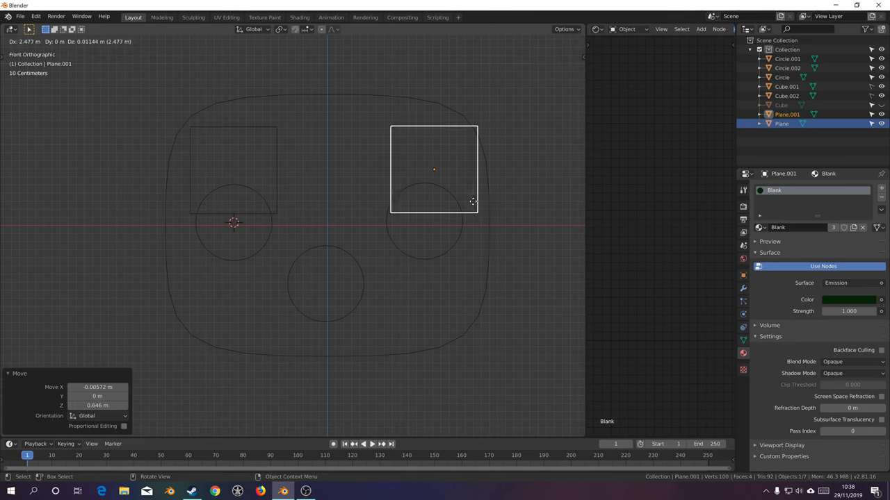
click(468, 206)
key(alt+d)
click(466, 312)
key(alt+d)
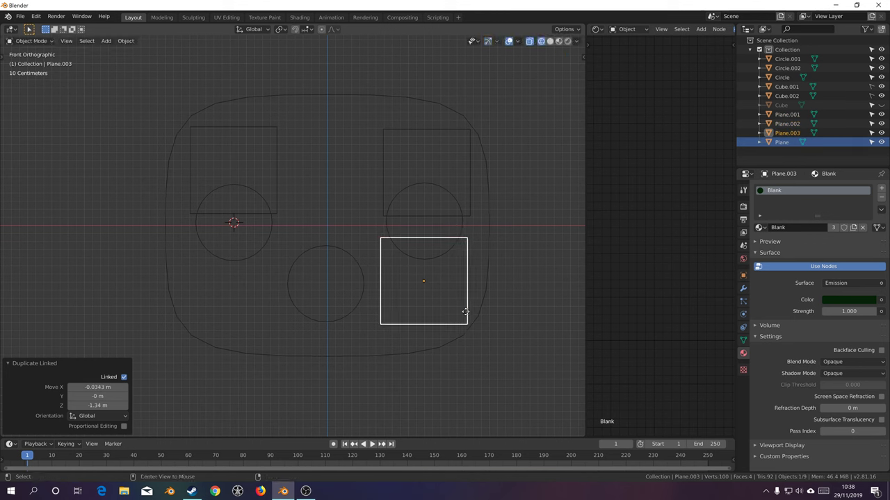
click(270, 314)
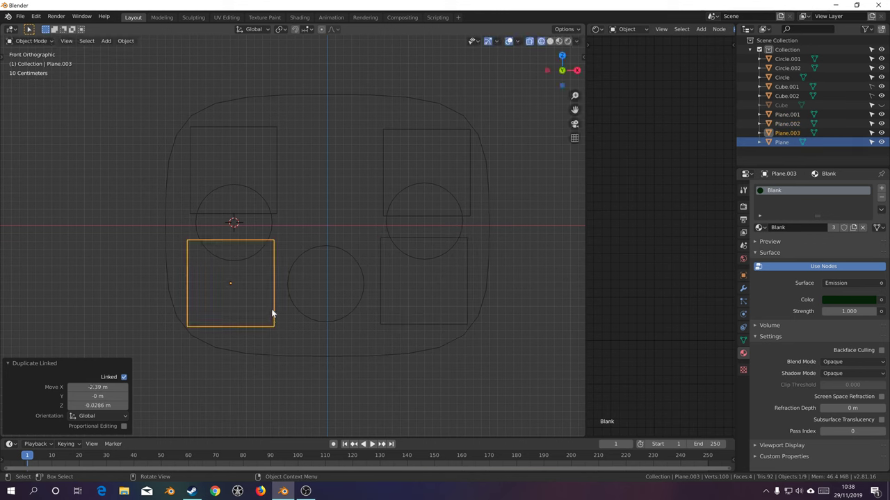
key(alt+d)
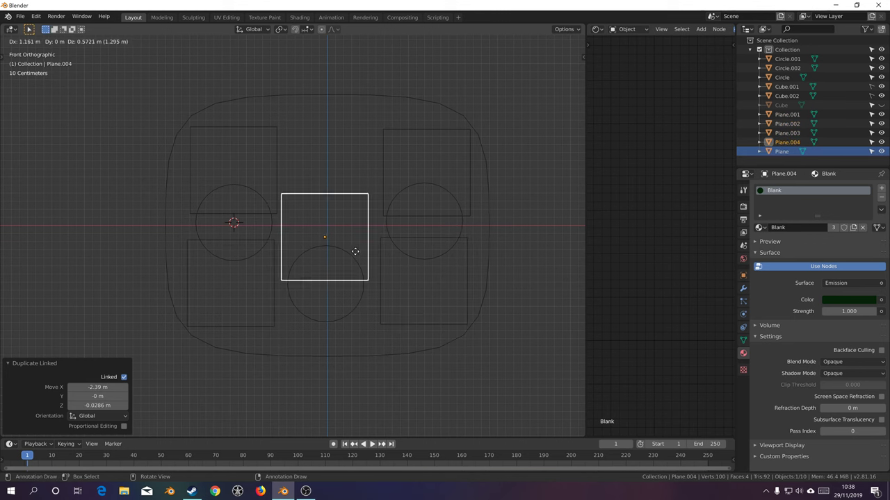
click(354, 252)
Raise the mouth circle 0.2 m and select the four eye-corner squares
click(356, 314)
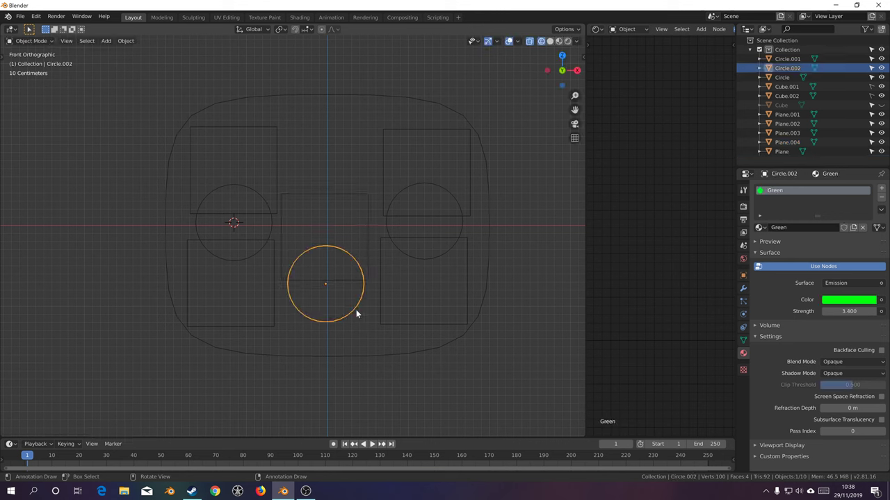
key(g)
click(354, 298)
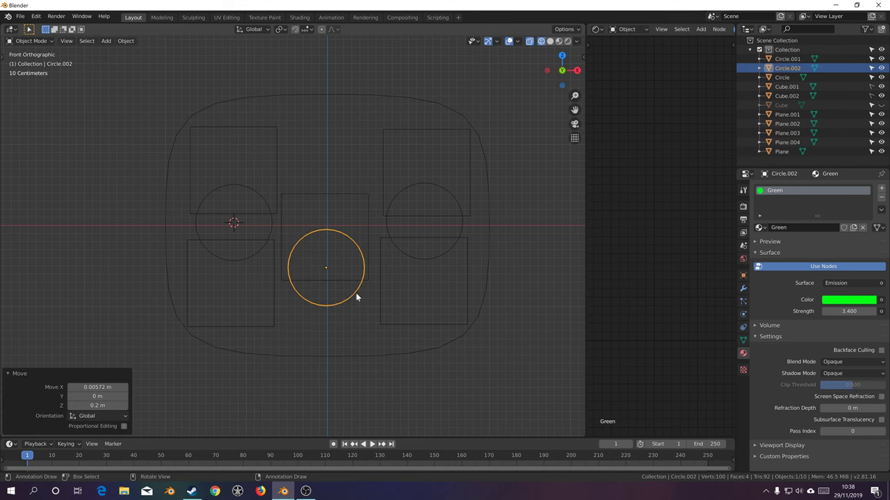
click(274, 281)
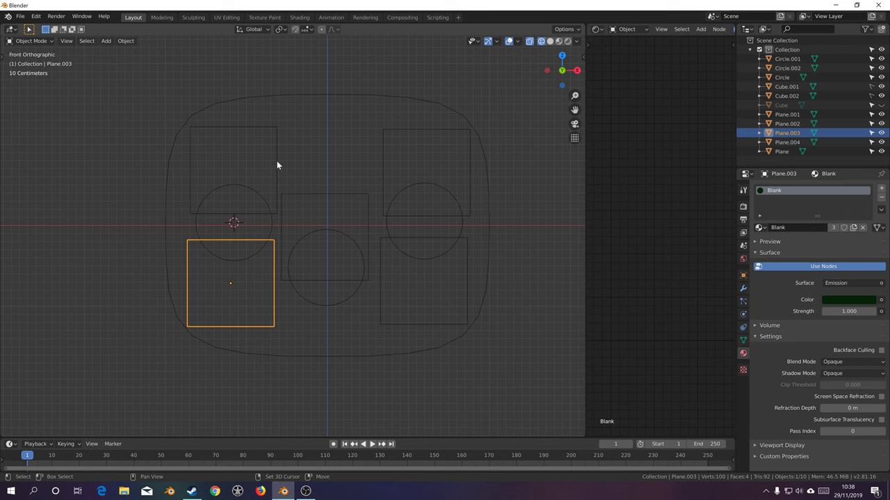
shift+click(277, 161)
shift+click(383, 163)
shift+click(381, 278)
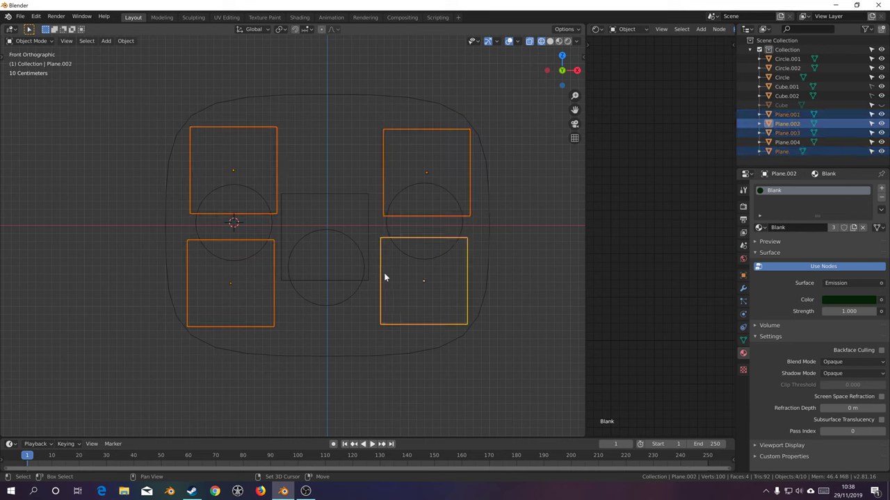
Scale the four squares to 0.713 along Z around the 3D Cursor pivot
click(281, 32)
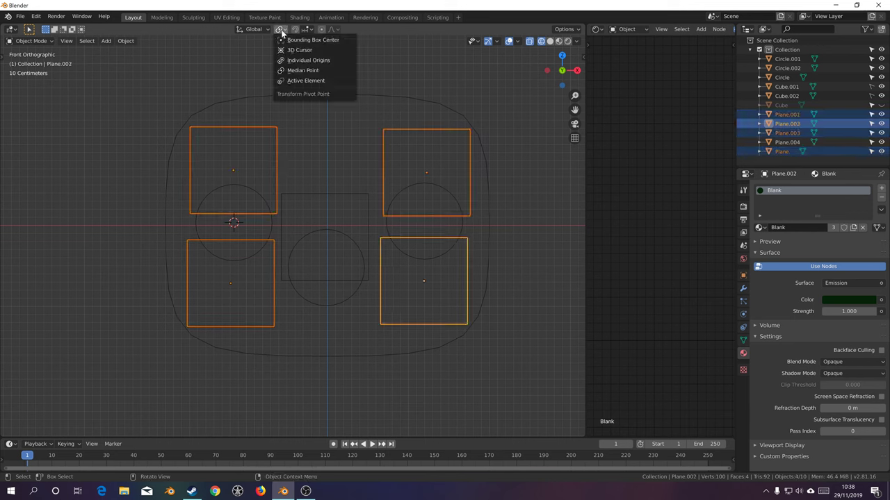
click(307, 50)
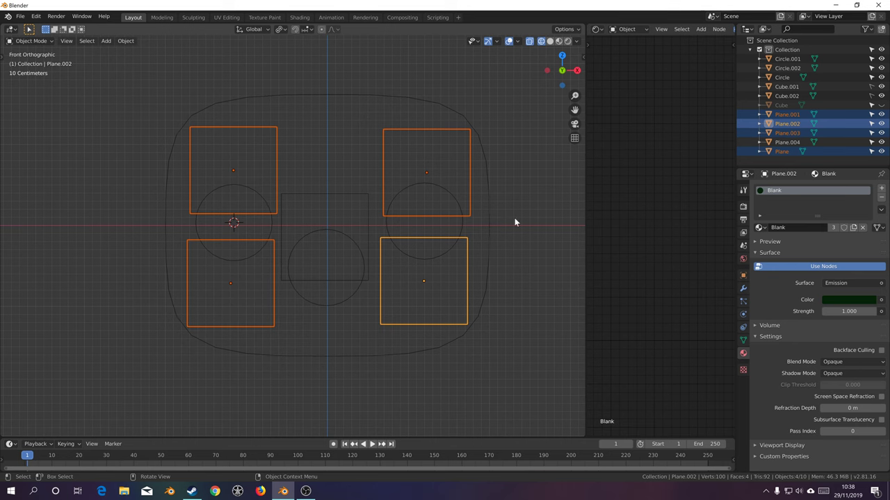
key(s)
key(z)
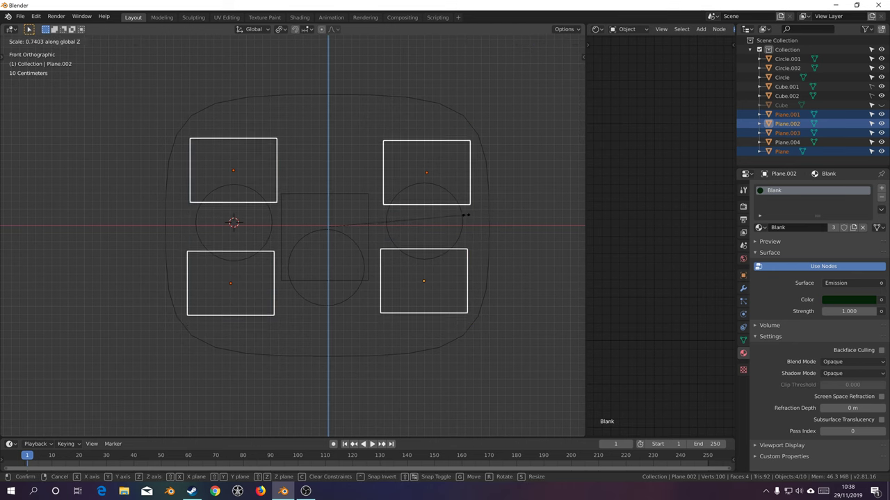
click(460, 215)
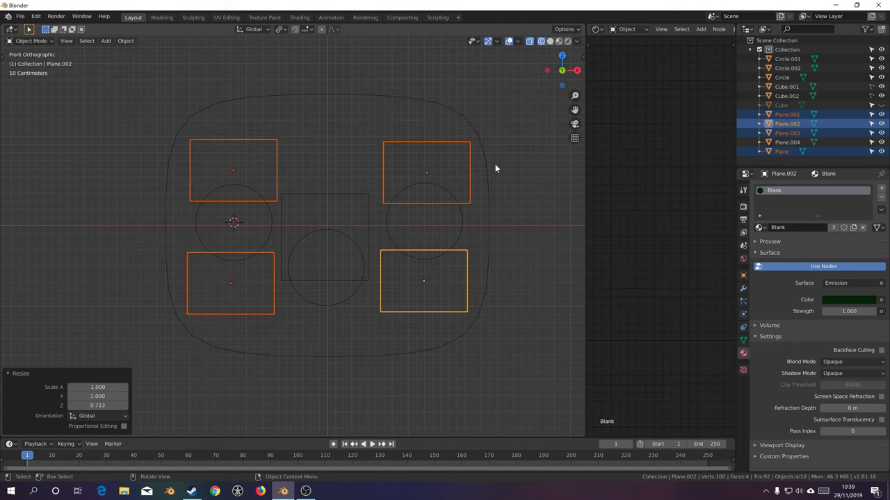
Switch the viewport to Rendered shading and deselect everything
middle_drag(495, 168, 455, 214)
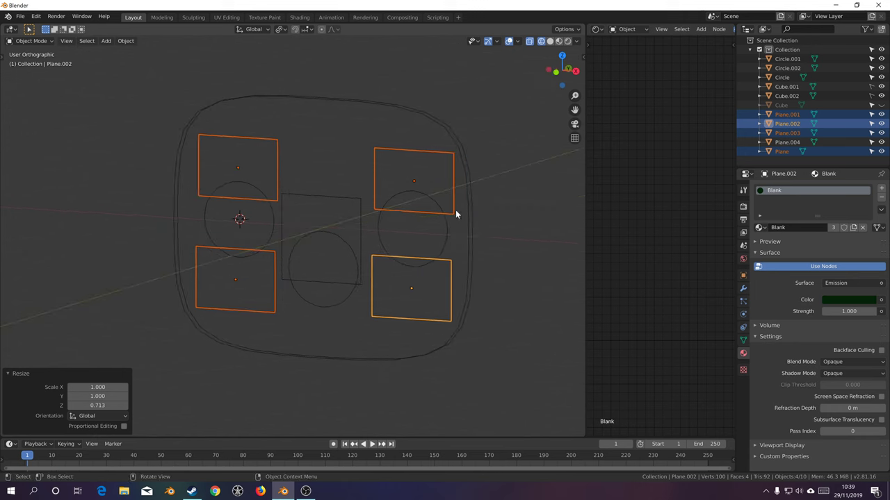
click(568, 41)
mouse_move(358, 253)
middle_down()
mouse_move(329, 251)
mouse_move(296, 297)
mouse_move(385, 311)
mouse_move(359, 294)
mouse_move(388, 289)
mouse_move(373, 301)
mouse_move(407, 266)
middle_up()
key(alt+a)
scroll(328, 251, down, 2)
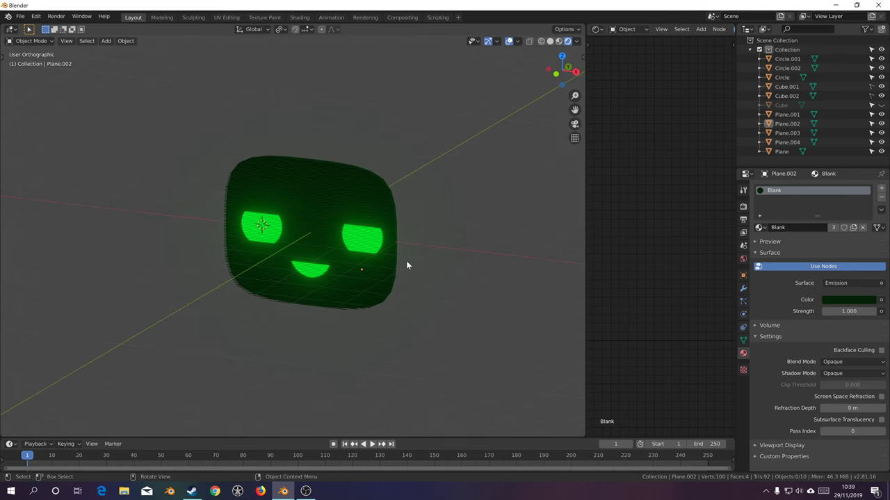
Unhide the Cube and select it from a front-facing view
key(alt+h)
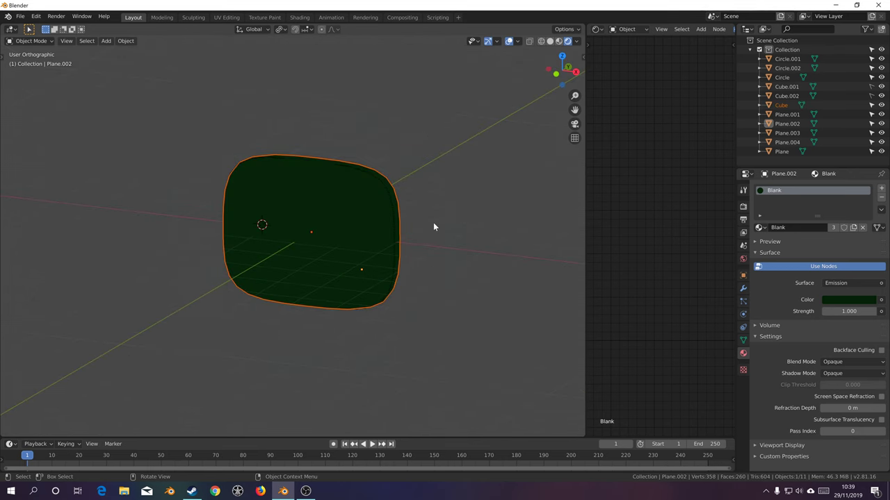
middle_drag(433, 224, 373, 177)
click(373, 178)
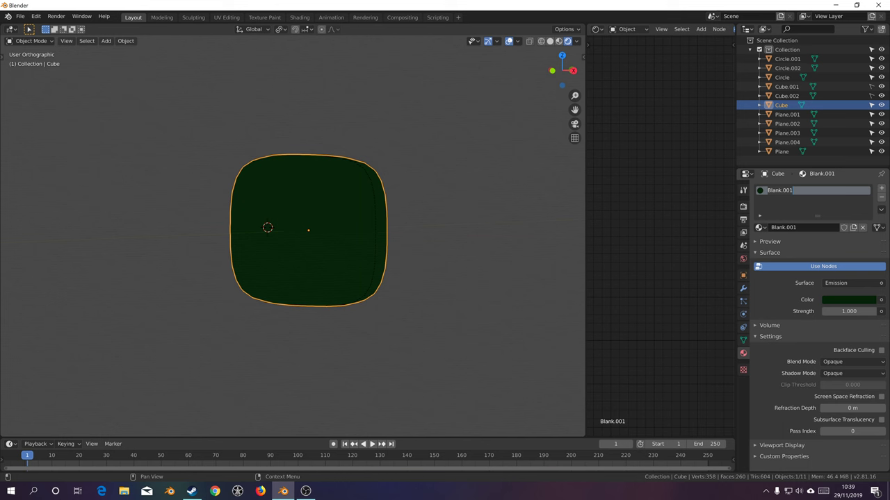
Name the Cube's new emission material 'Screen Cover' and adjust its blue colour
text(Screen Cover)
key(Return)
click(834, 300)
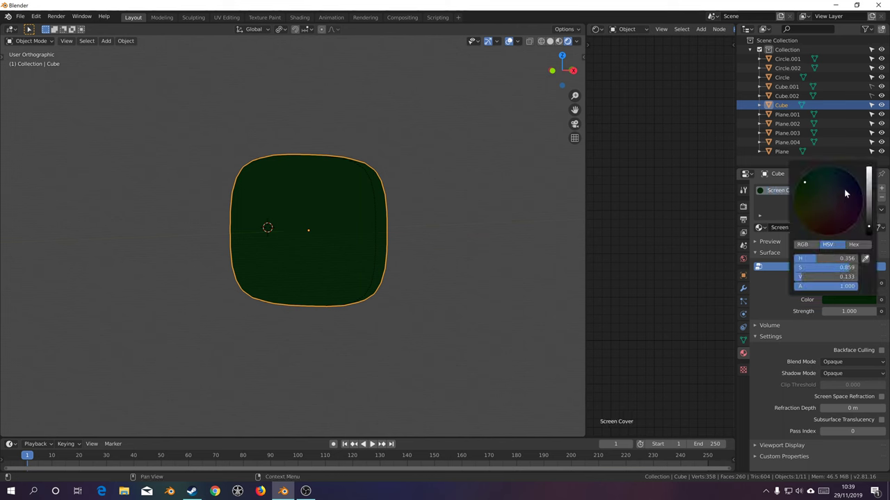
drag(867, 225, 868, 174)
click(813, 224)
key(g)
key(Escape)
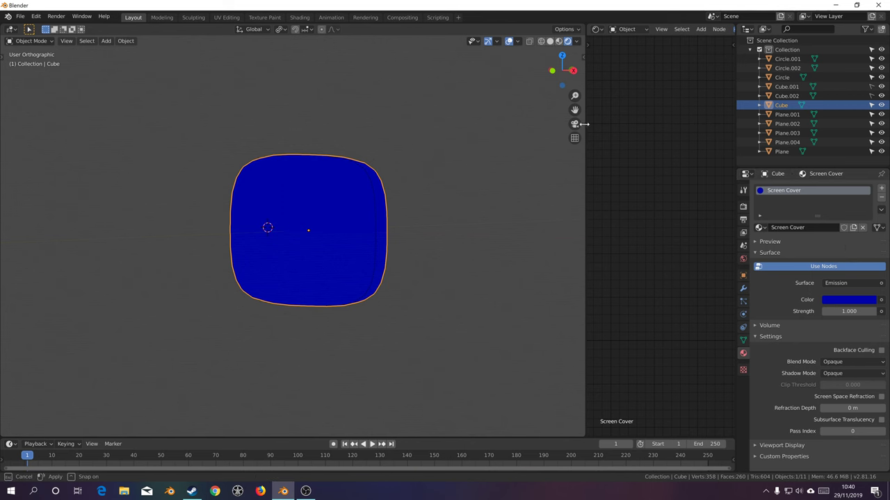
Enlarge the node editor and delete the Emission node
drag(588, 123, 331, 132)
middle_drag(646, 181, 472, 158)
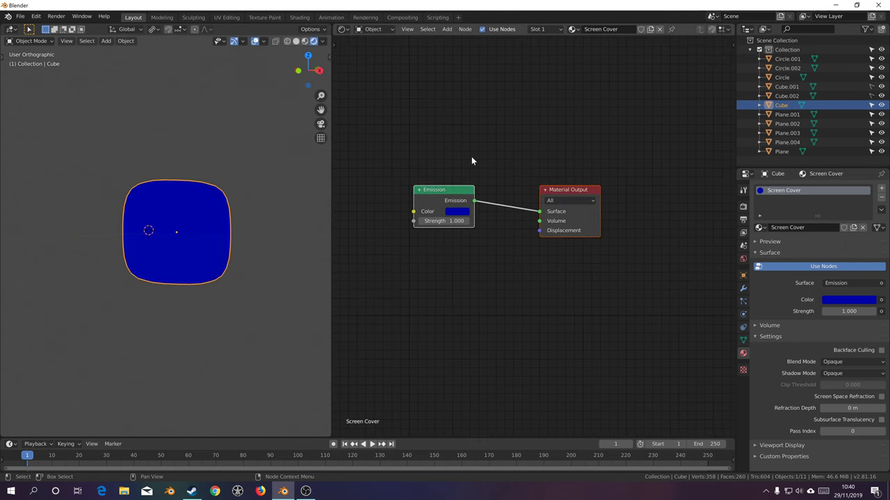
click(433, 191)
key(shift+s)
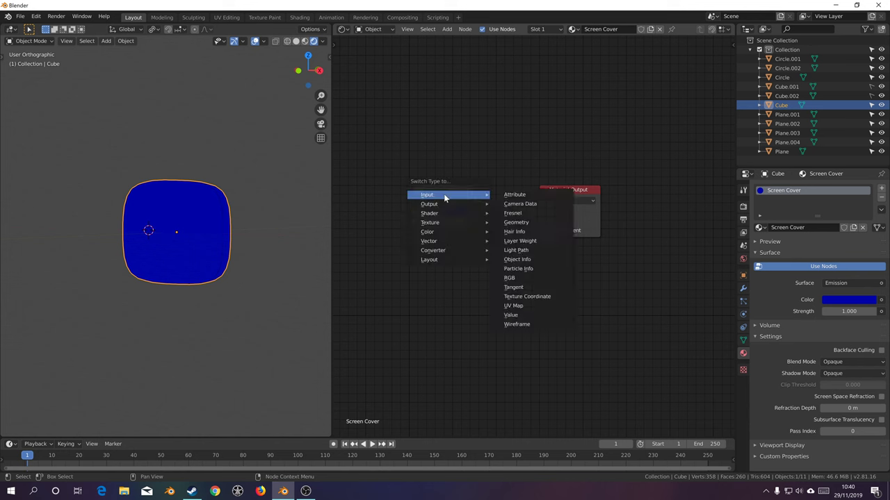
key(Escape)
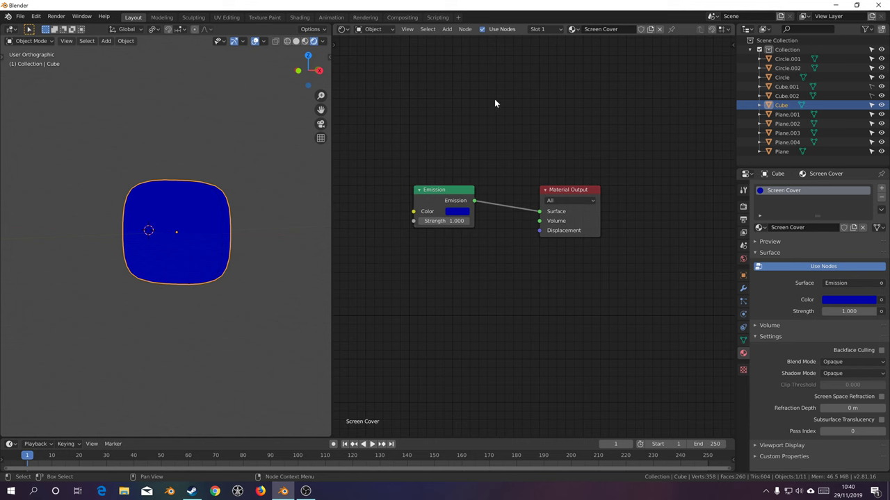
key(x)
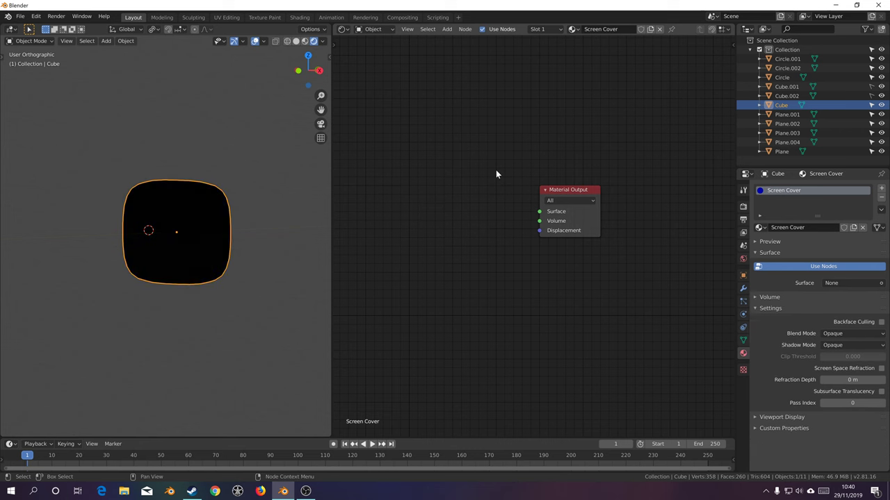
Add a Glossy BSDF node and a Transparent BSDF node above it
key(shift+a)
click(414, 134)
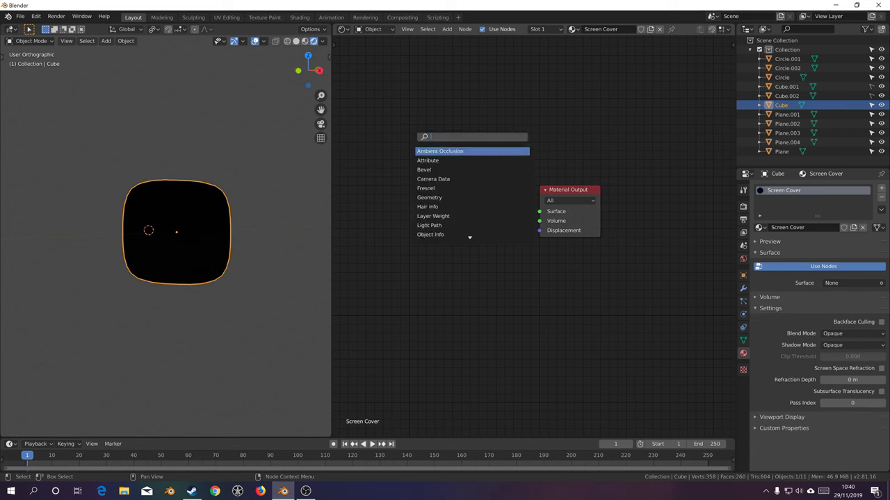
text(glo)
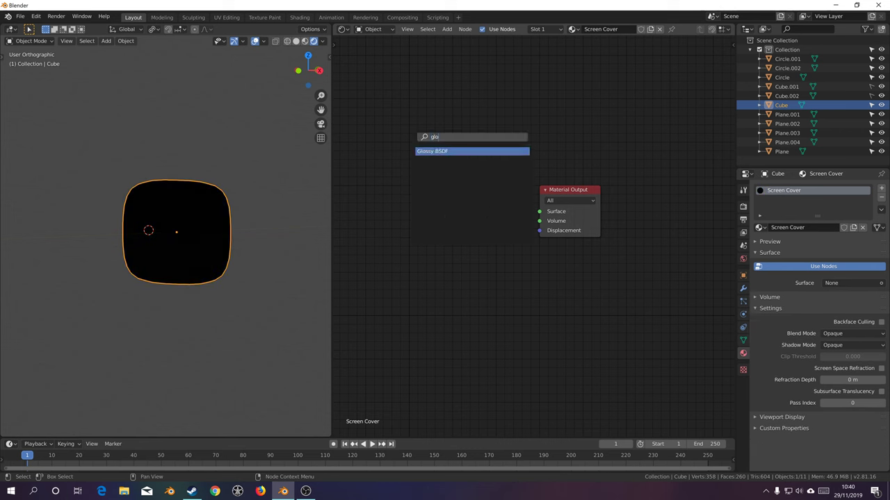
key(Return)
click(407, 208)
key(shift+a)
click(405, 219)
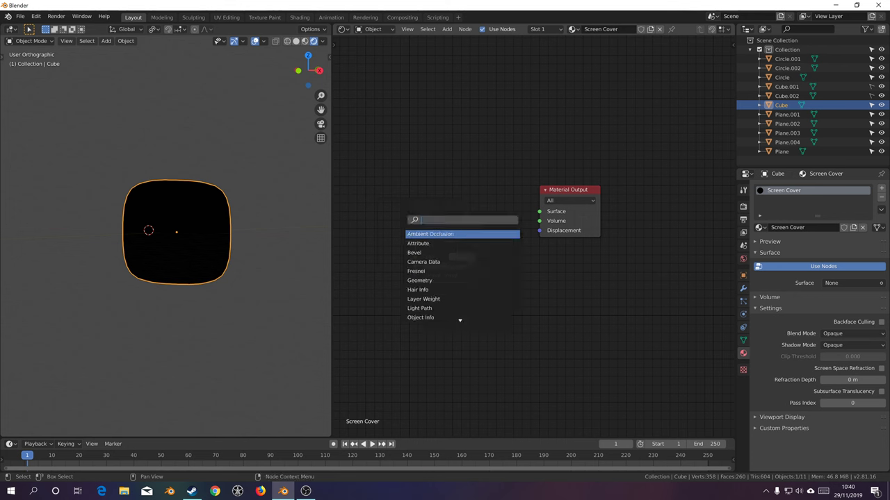
text(tran)
key(Down)
key(Return)
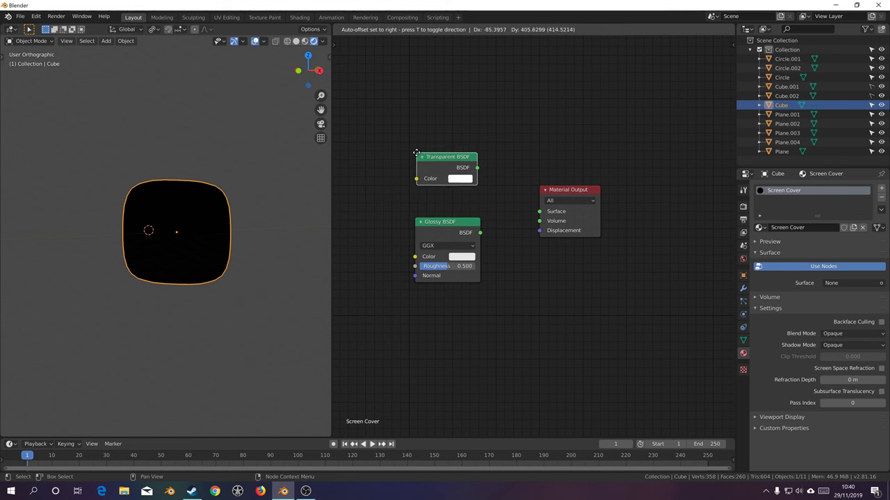
click(444, 167)
Add an Add Shader before Material Output and feed both BSDFs into it
key(shift+a)
click(531, 270)
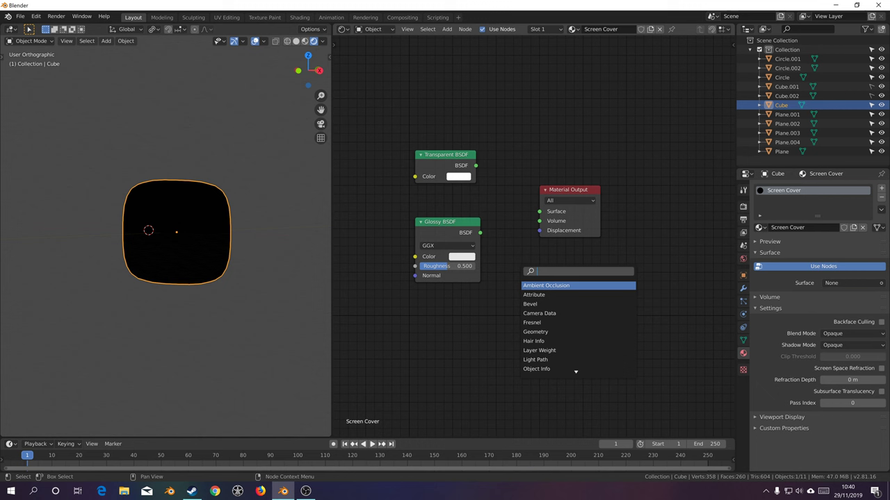
text(add)
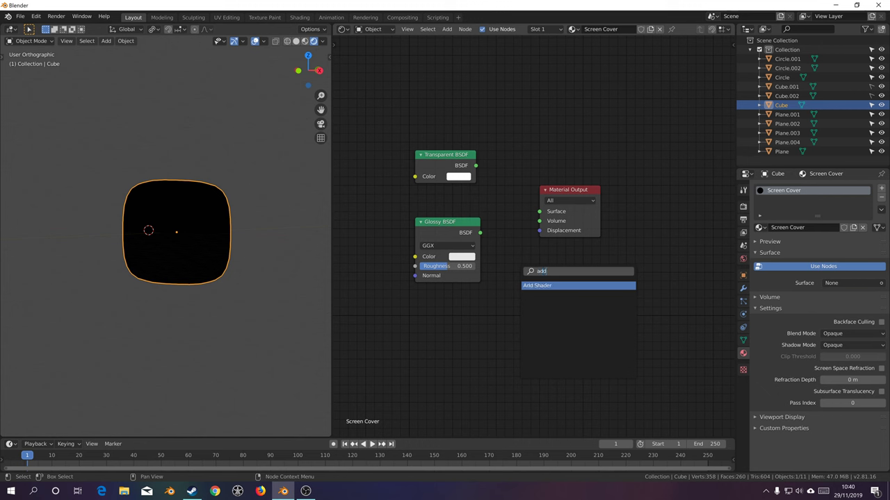
key(Return)
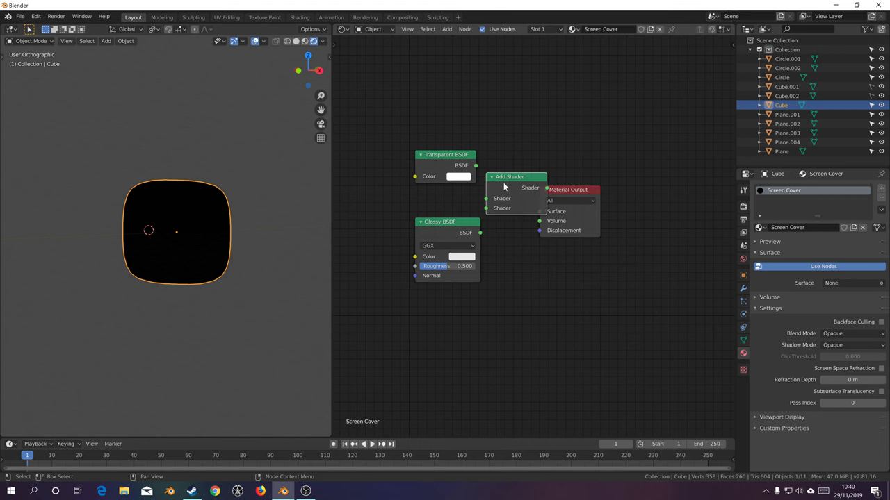
click(511, 182)
drag(473, 166, 486, 198)
click(442, 234)
drag(479, 233, 486, 208)
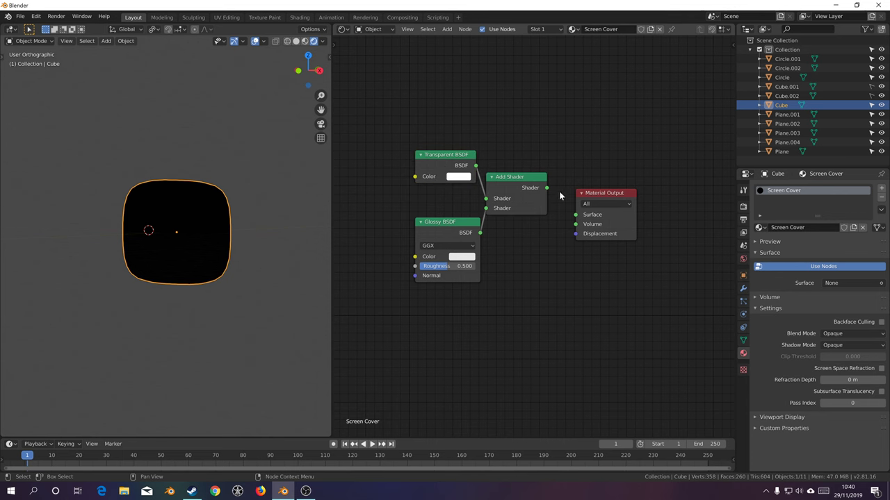
drag(547, 188, 576, 215)
Connect Add Shader to Surface, set Glossy roughness to 0.069, and darken its colour grey
drag(447, 235, 432, 241)
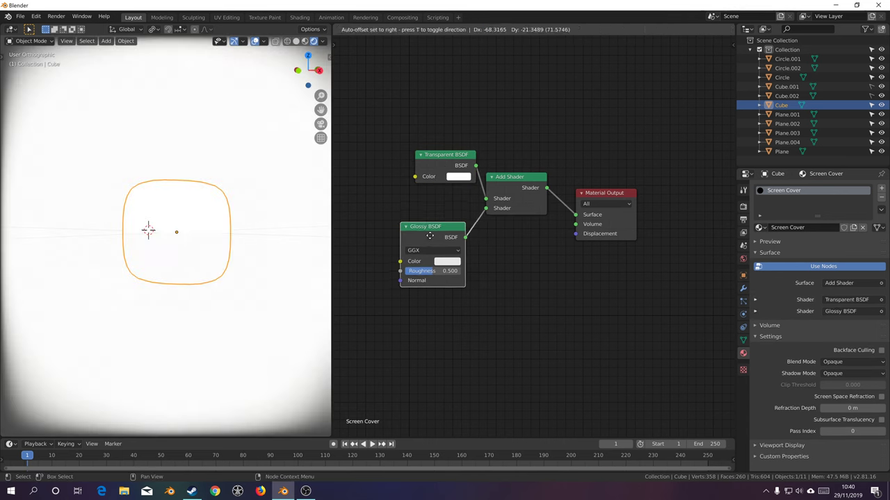
drag(431, 276, 411, 276)
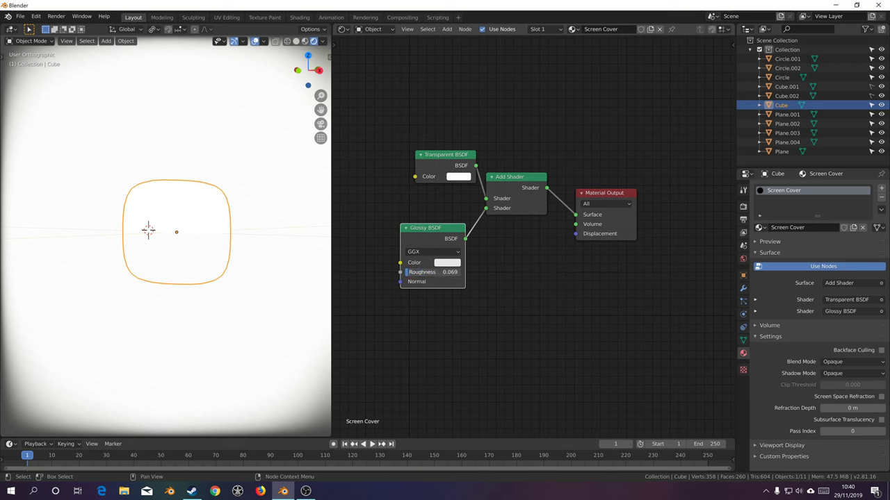
scroll(257, 258, down, 6)
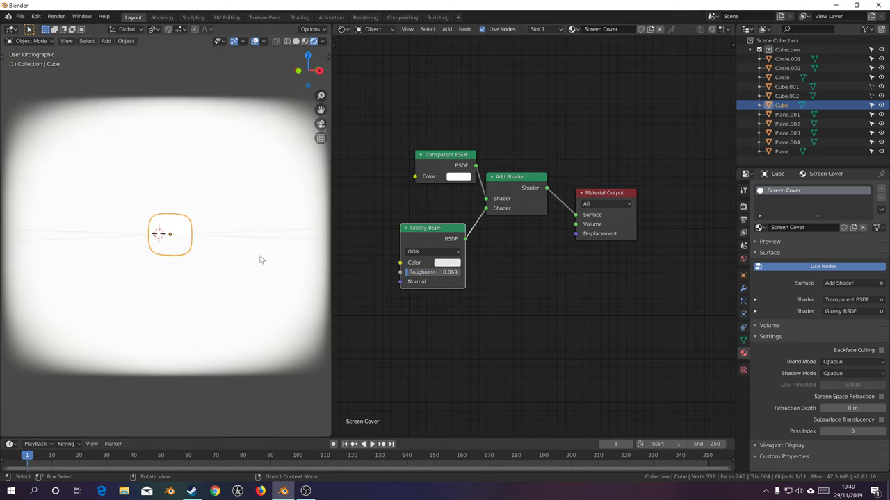
scroll(254, 263, up, 8)
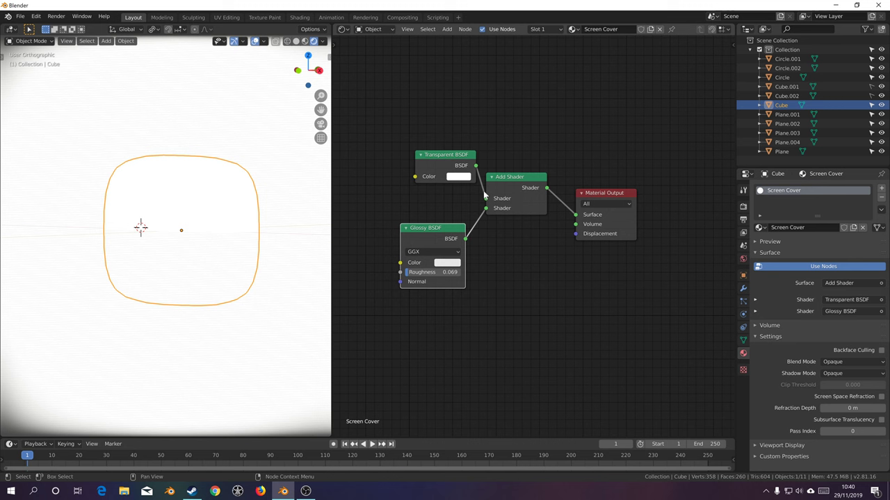
click(446, 263)
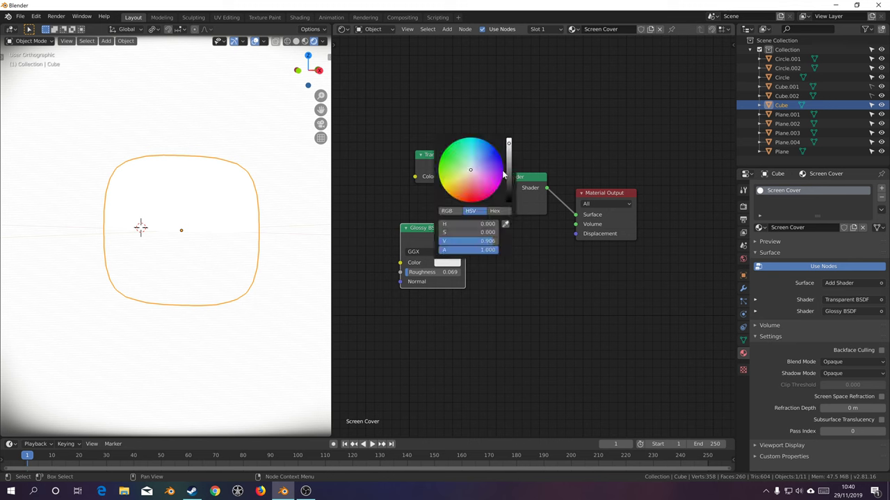
drag(507, 175, 508, 189)
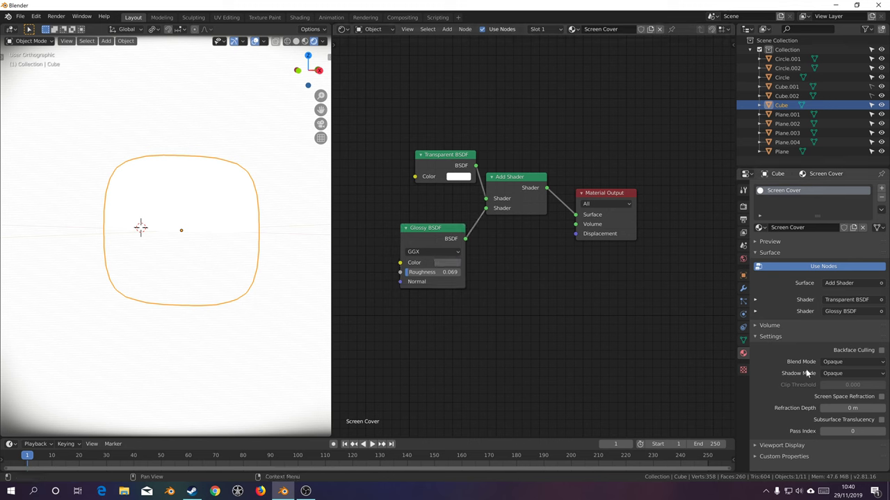
Set the Screen Cover's blend mode to Alpha Blend and view the face head-on
click(849, 362)
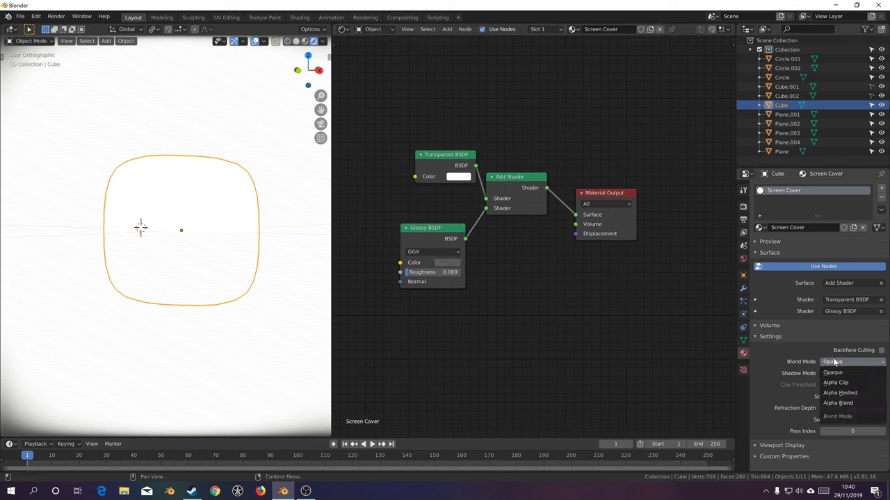
click(852, 403)
middle_drag(196, 244, 203, 237)
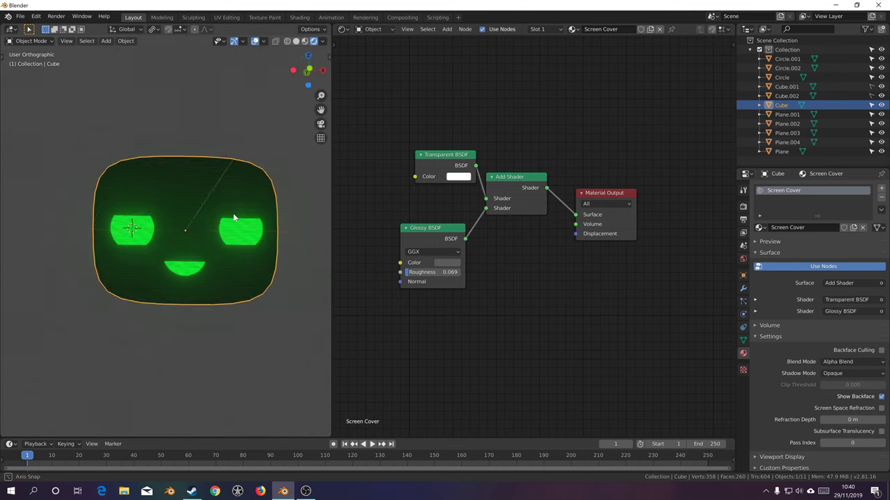
scroll(236, 206, up, 3)
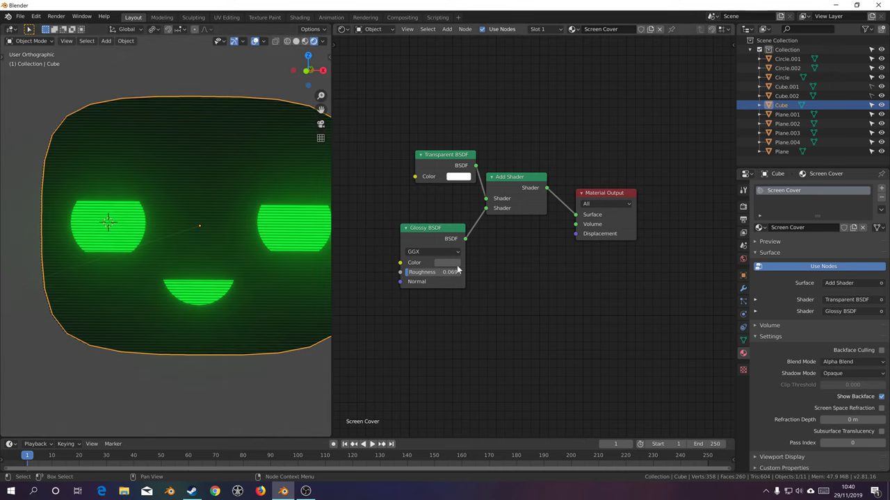
Switch to Material Preview and apply Shade Smooth to the cover
key(z)
key(2)
right_click(214, 150)
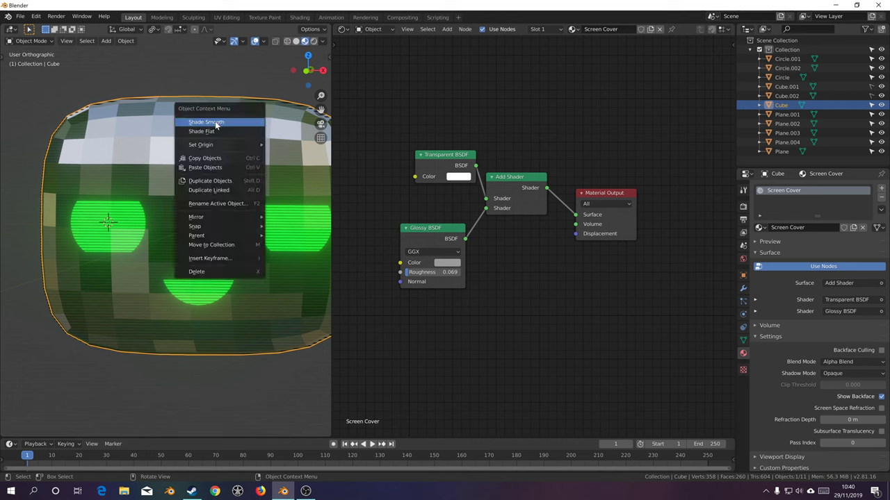
click(212, 119)
scroll(290, 156, down, 4)
click(313, 41)
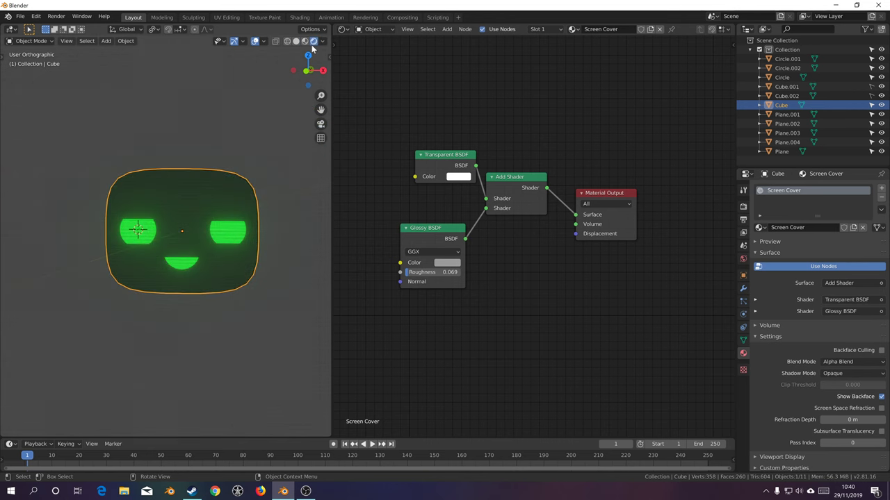
click(304, 41)
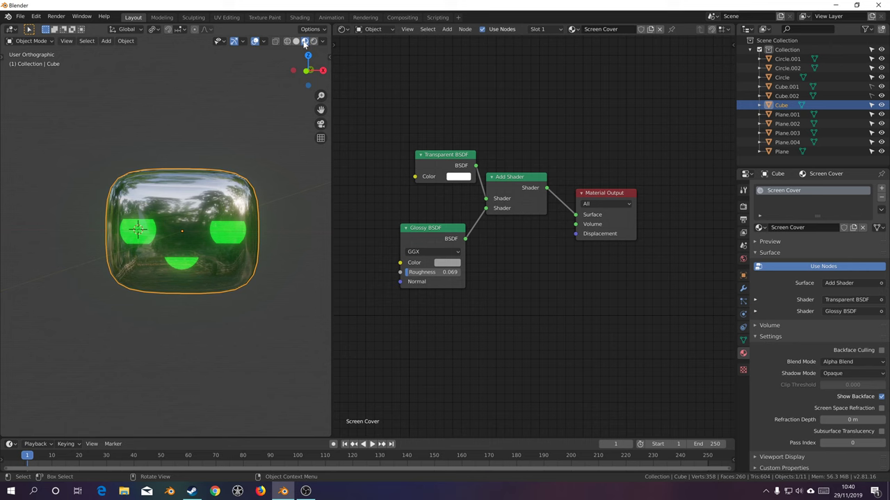
Darken the Glossy BSDF colour further while viewing the cover up close
mouse_move(187, 233)
middle_down()
mouse_move(229, 236)
mouse_move(202, 240)
middle_up()
scroll(289, 283, up, 4)
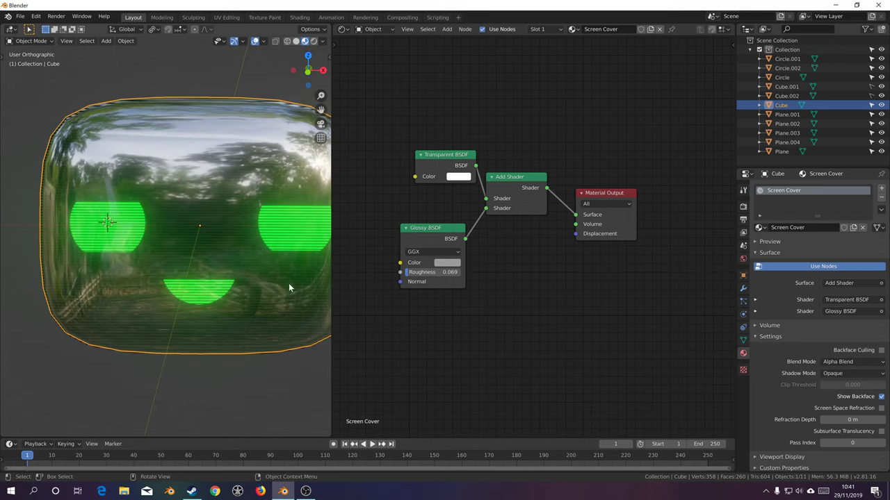
click(451, 264)
drag(508, 179, 508, 200)
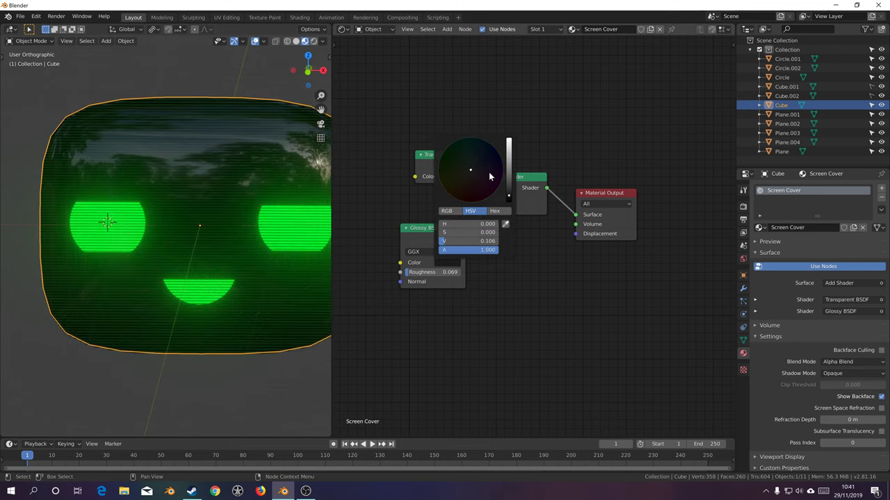
Pick a different HDRI in Viewport Shading and widen the 3D viewport
click(323, 41)
click(314, 119)
click(310, 152)
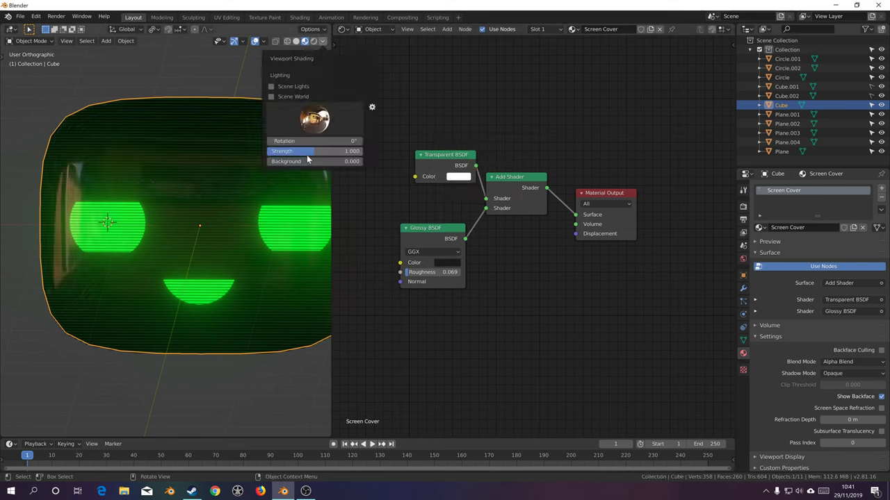
middle_drag(288, 408, 329, 227)
drag(331, 214, 547, 229)
scroll(339, 247, down, 6)
middle_drag(339, 247, 374, 275)
In wireframe view, select all face pieces and parent them to the Cube
scroll(403, 234, up, 1)
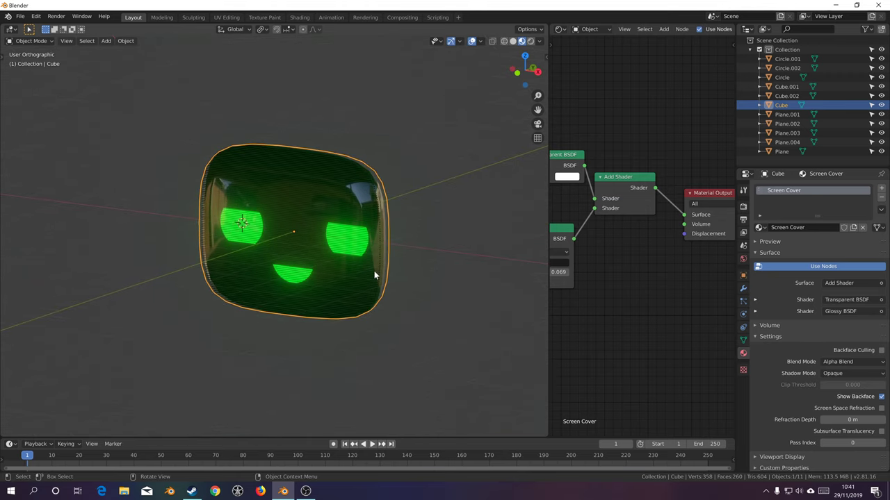
key(z)
click(298, 272)
mouse_move(298, 272)
middle_down()
mouse_move(385, 258)
mouse_move(406, 264)
middle_up()
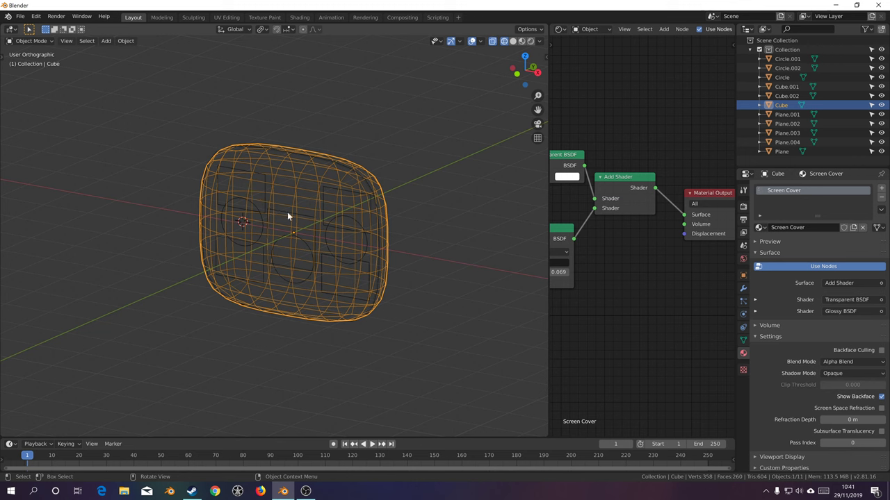
key(a)
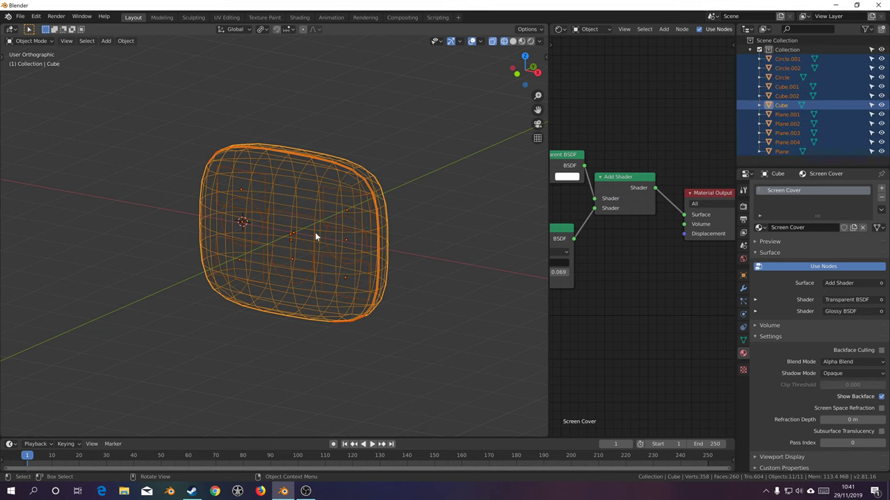
key(ctrl+p)
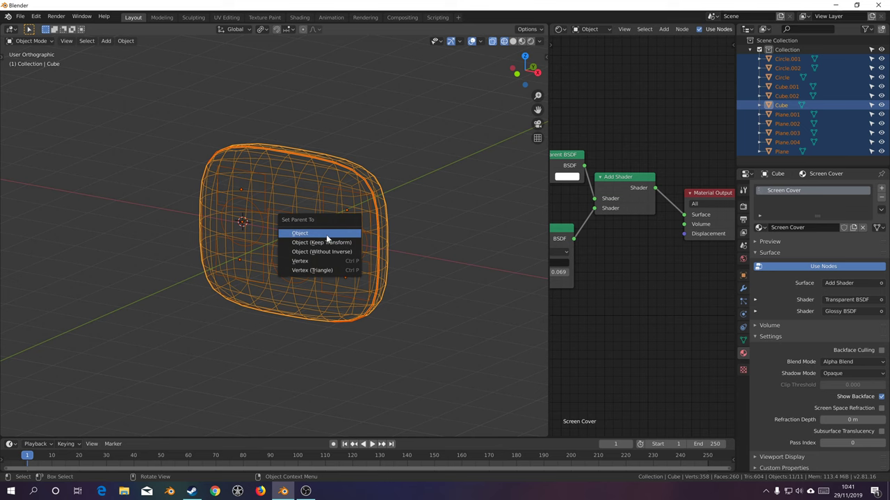
click(326, 233)
click(310, 152)
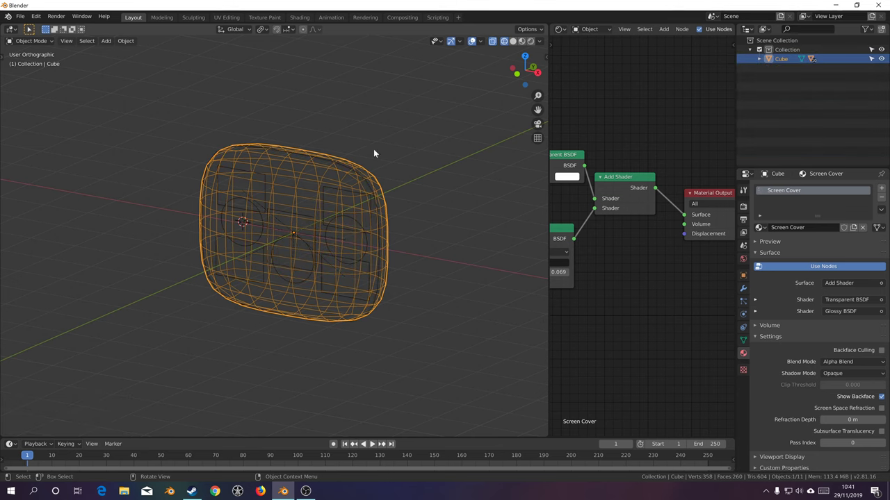
Return the viewport to Material Preview shading
key(z)
click(403, 264)
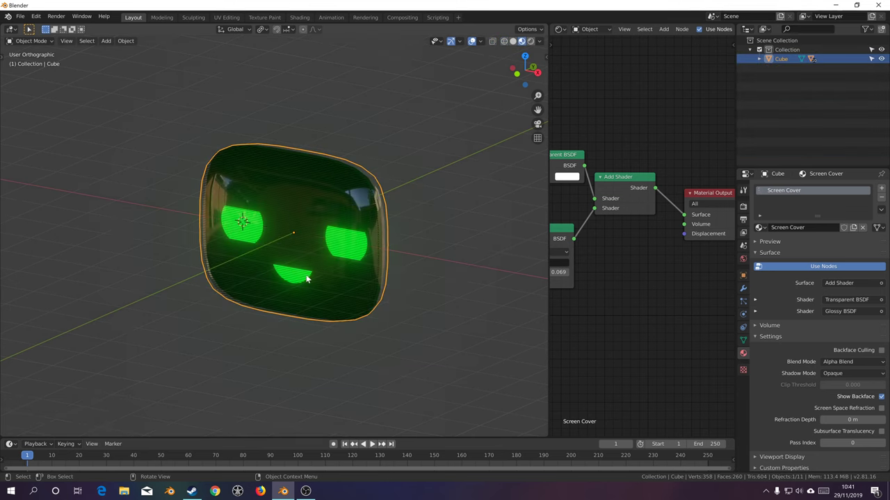
key(r)
key(r)
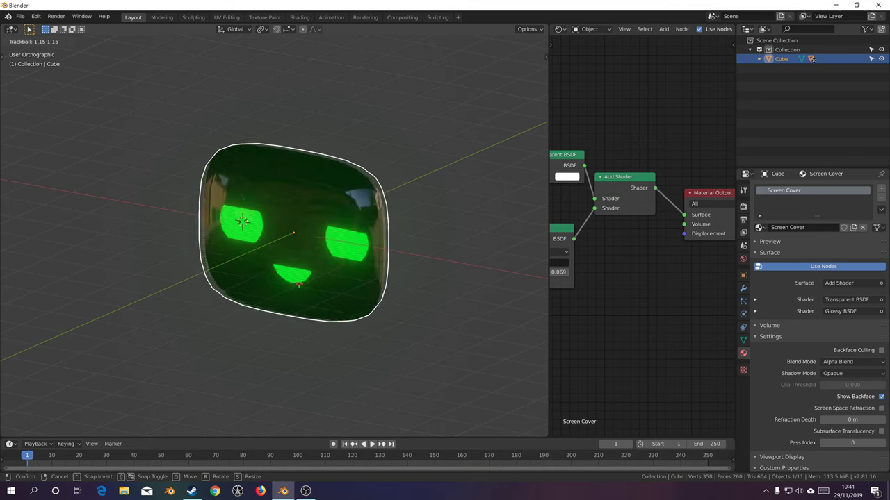
key(Escape)
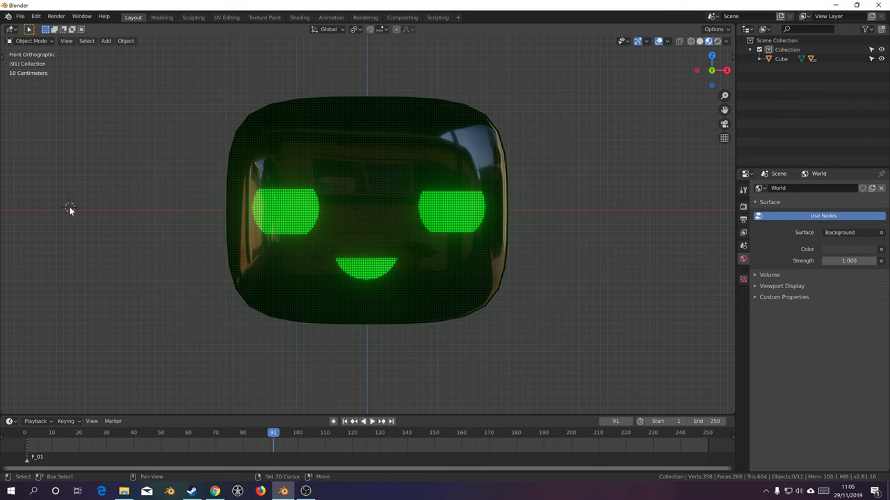
Add a Plain Axes empty and keyframe its location at frame 91
key(shift+a)
mouse_move(70, 207)
click(135, 207)
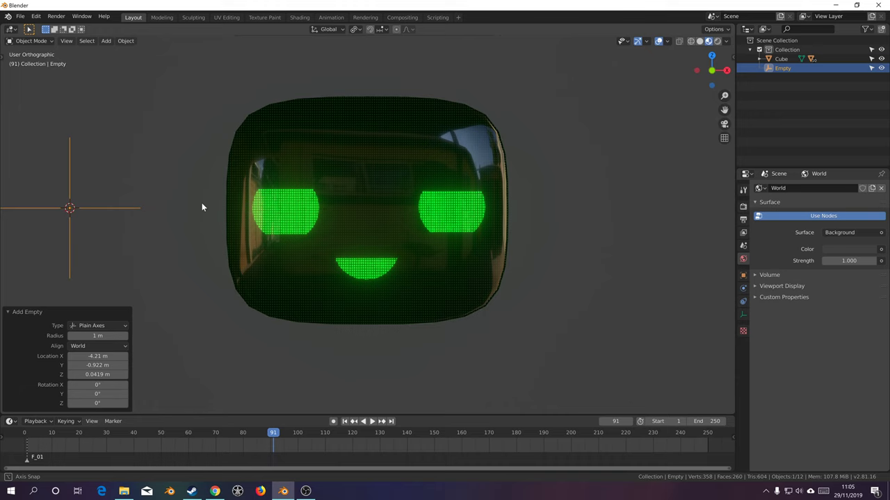
middle_drag(201, 204, 176, 174)
key(i)
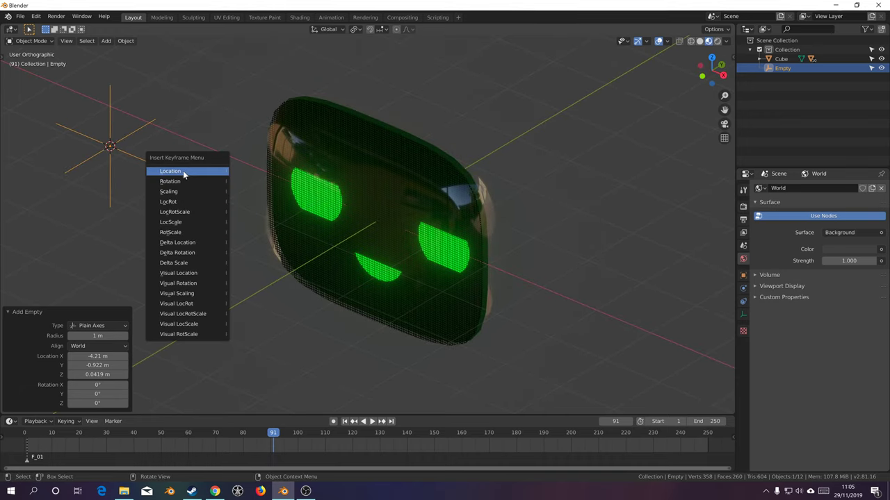
click(183, 172)
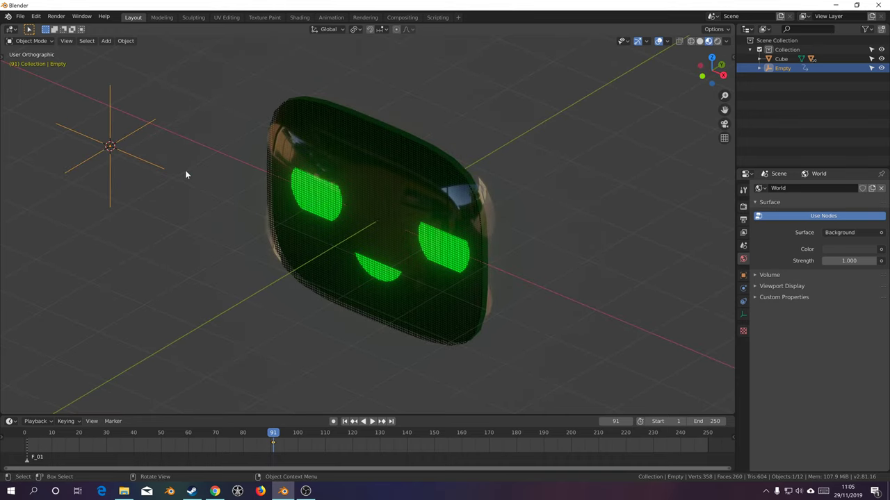
Split the 3D view and make the right area a Graph Editor
drag(734, 26, 359, 42)
click(372, 29)
click(501, 82)
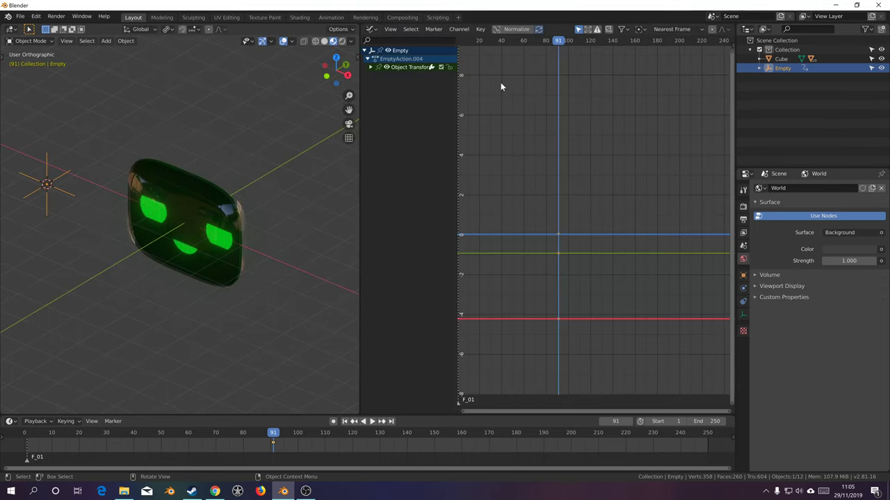
Move the empty's location keyframe to frame 1
click(344, 421)
key(g)
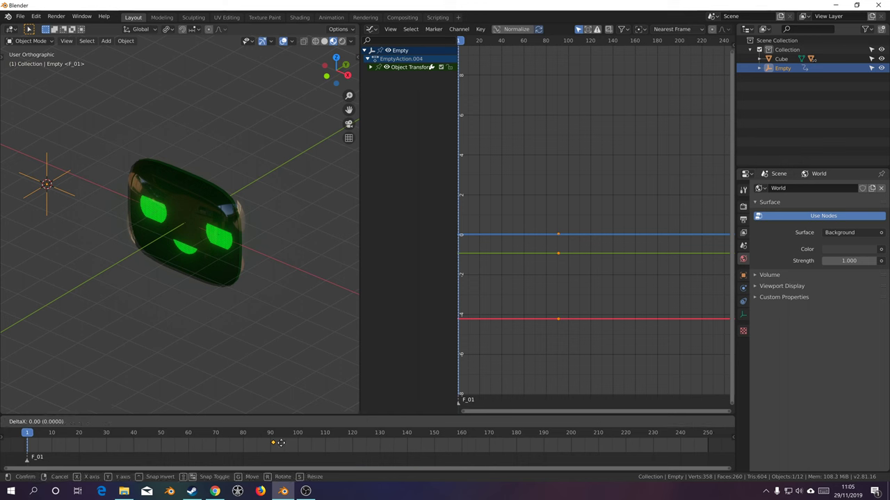
click(37, 456)
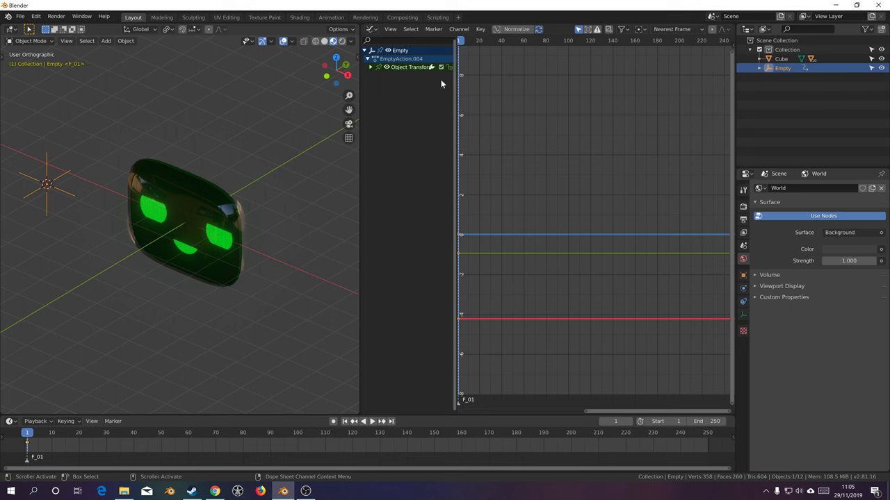
Select only Z Location and bake the audio file into it with Bake Sound to F-Curves
click(371, 67)
click(392, 84)
click(393, 92)
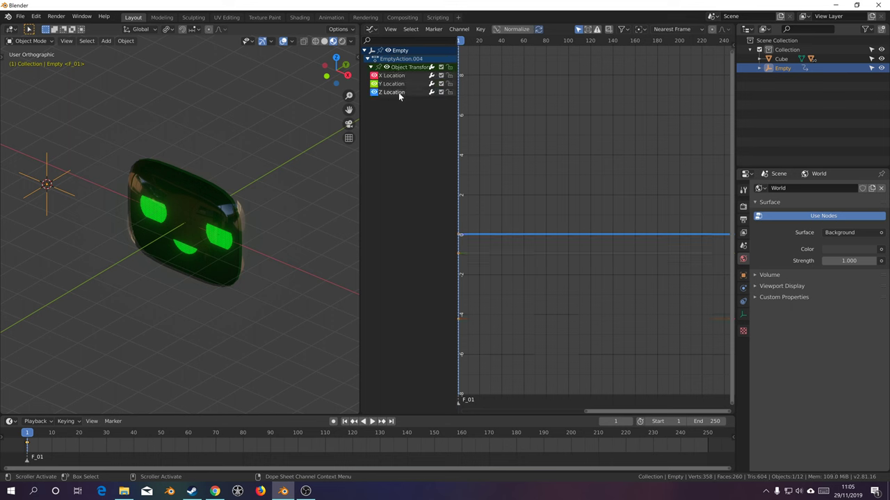
click(480, 30)
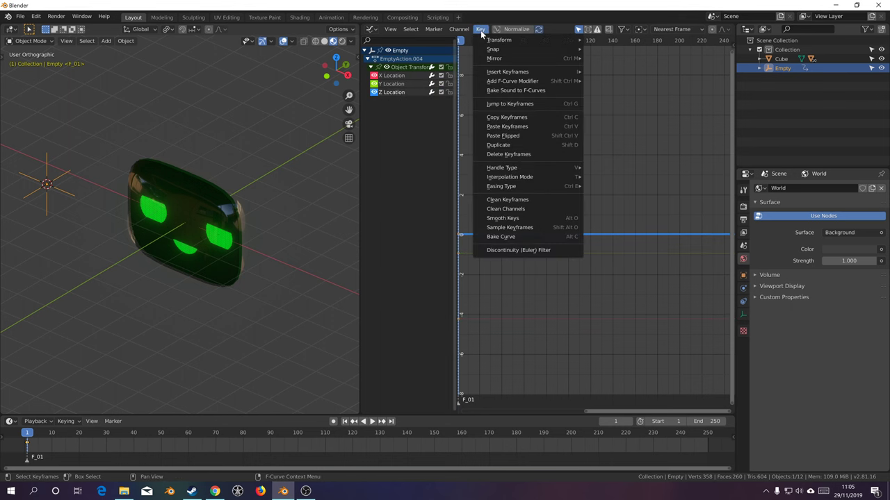
mouse_move(469, 32)
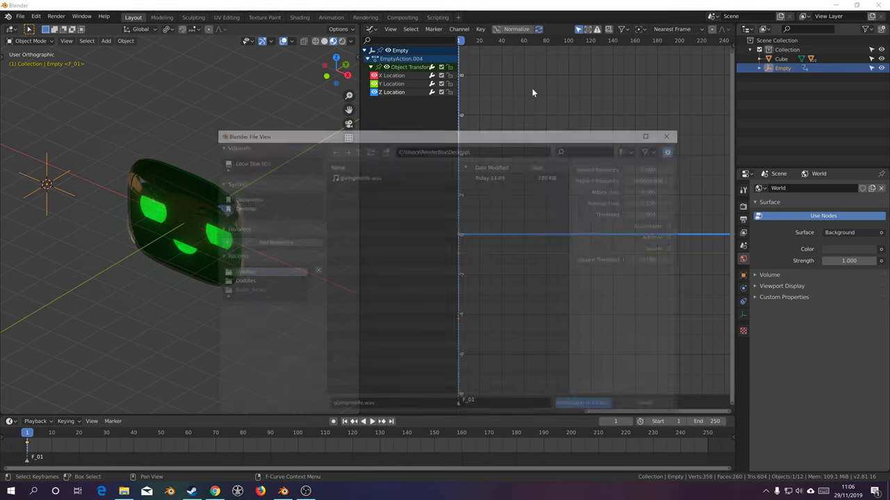
click(588, 407)
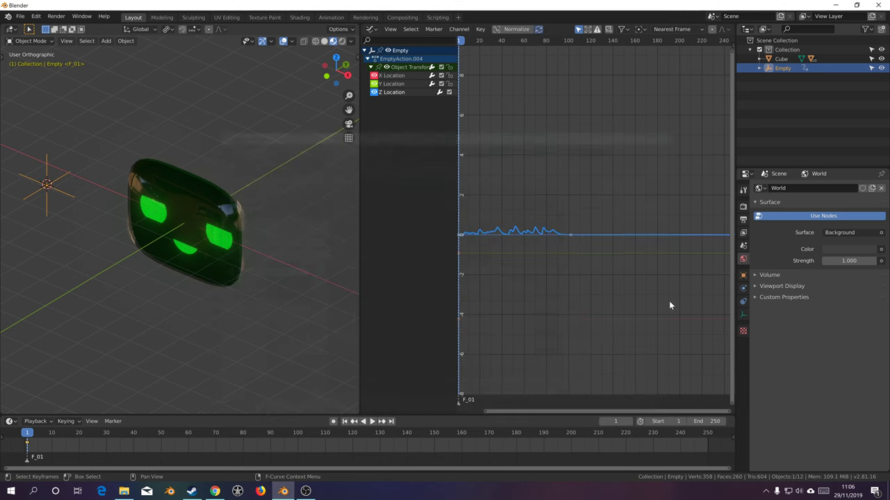
ctrl+middle_drag(512, 243, 612, 198)
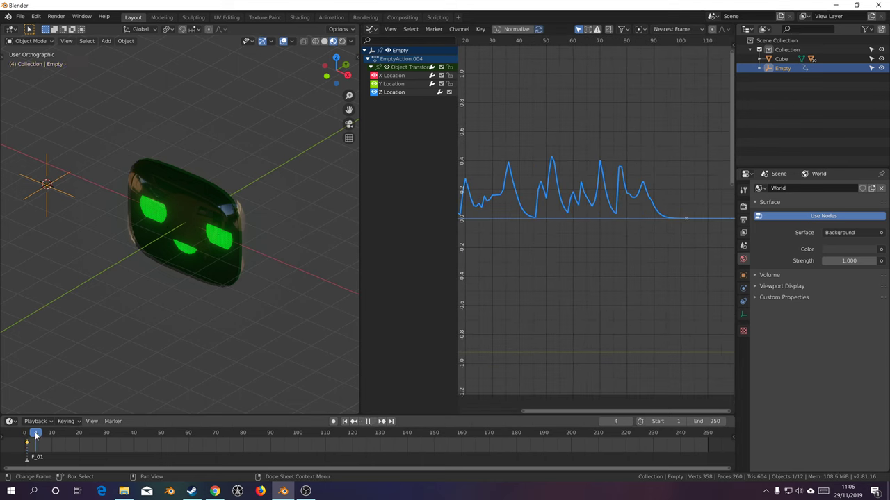
key(space)
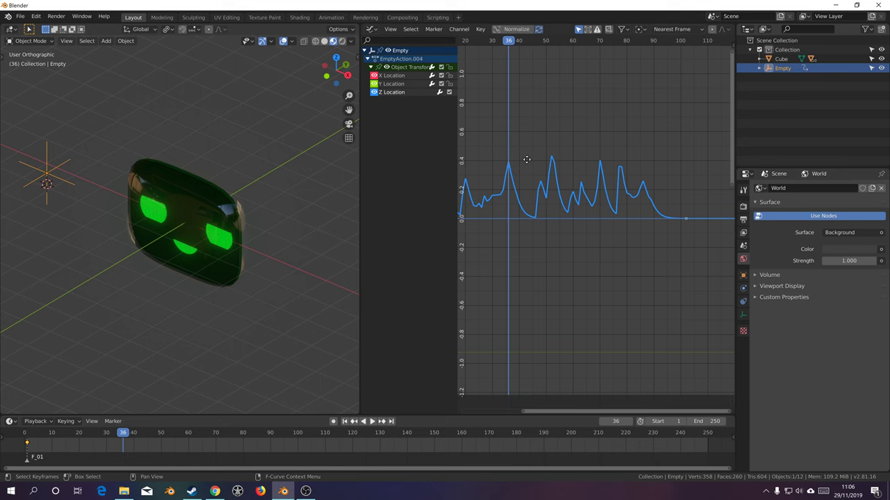
middle_drag(526, 159, 590, 155)
Turn the right area into a Video Sequencer at frame 1
click(371, 29)
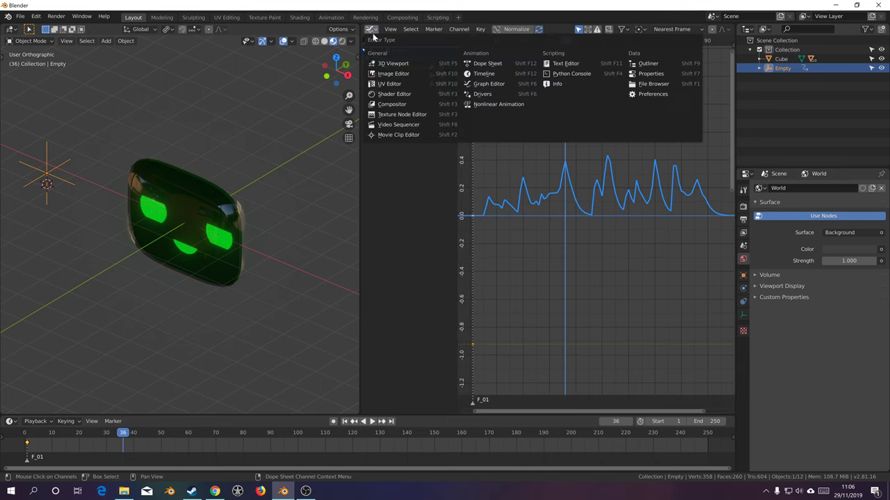
click(420, 124)
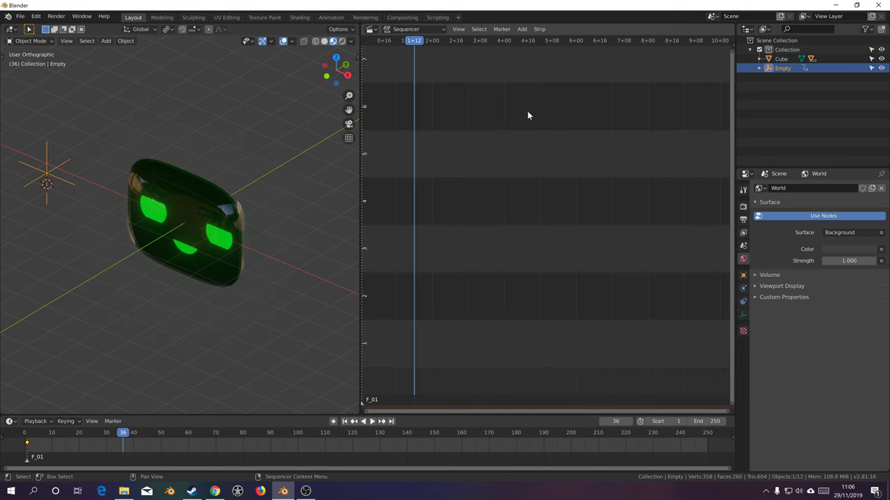
click(344, 421)
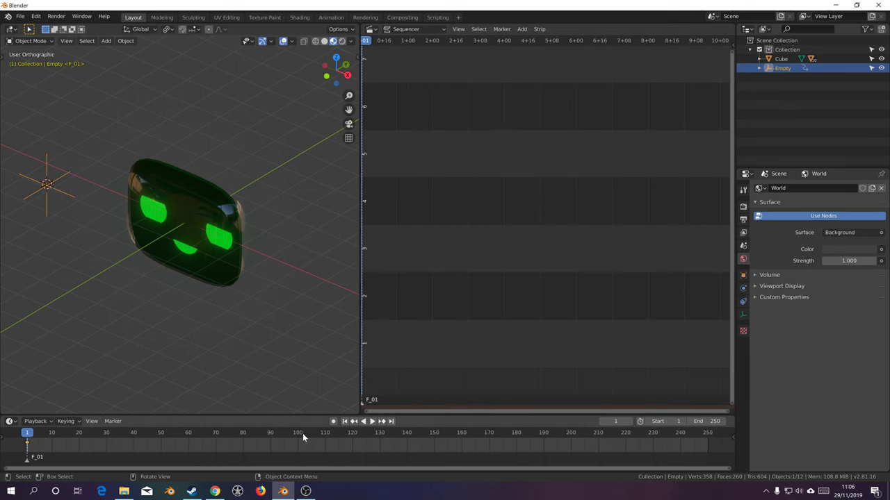
Add givingmelife.wav as a sound strip and play it back
click(521, 29)
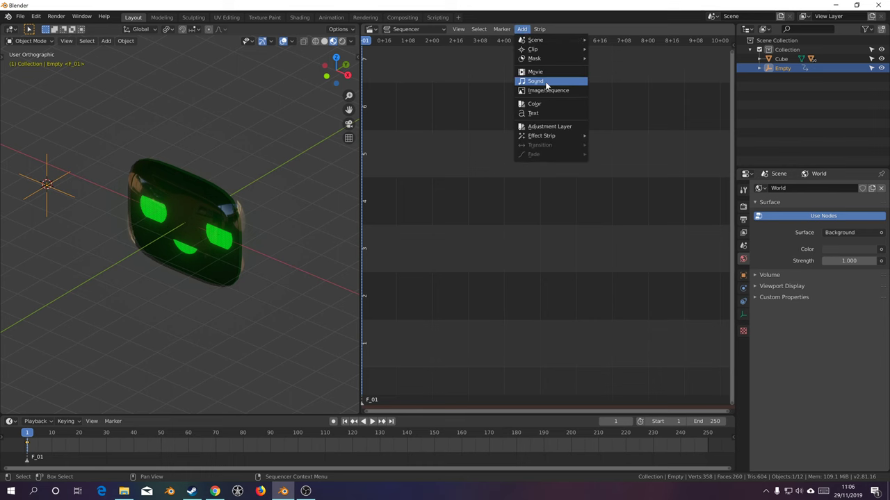
click(547, 81)
click(370, 175)
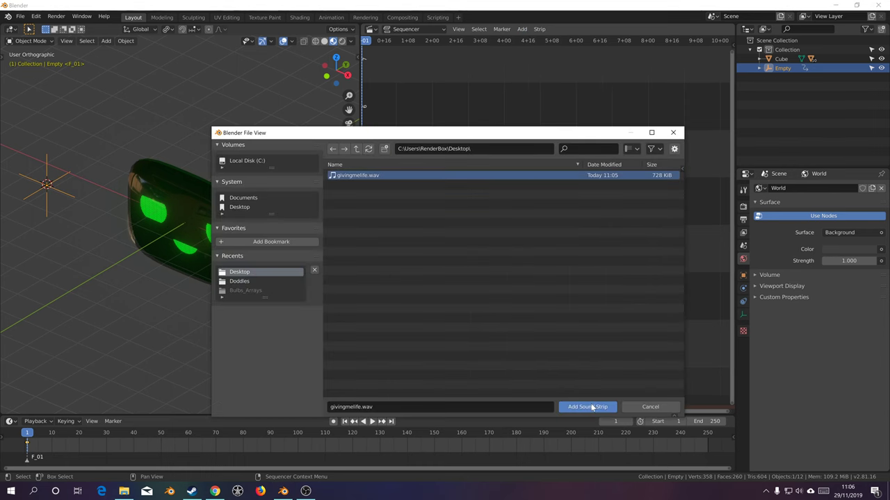
click(587, 407)
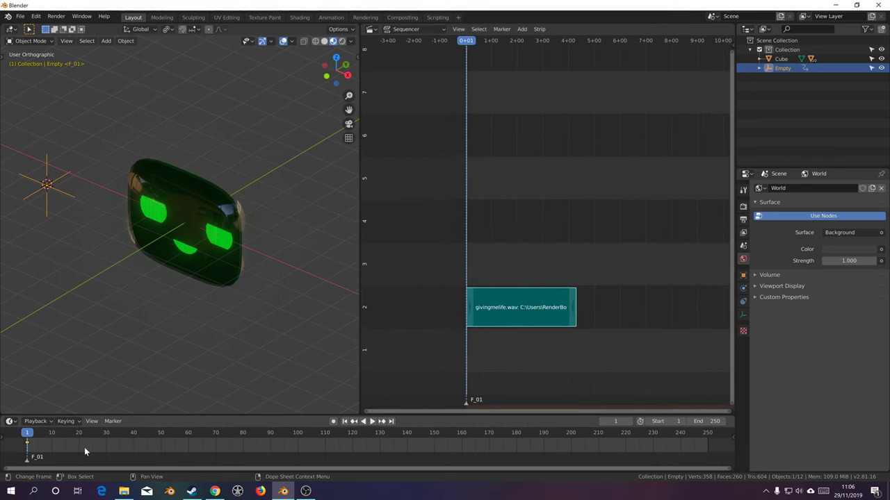
key(space)
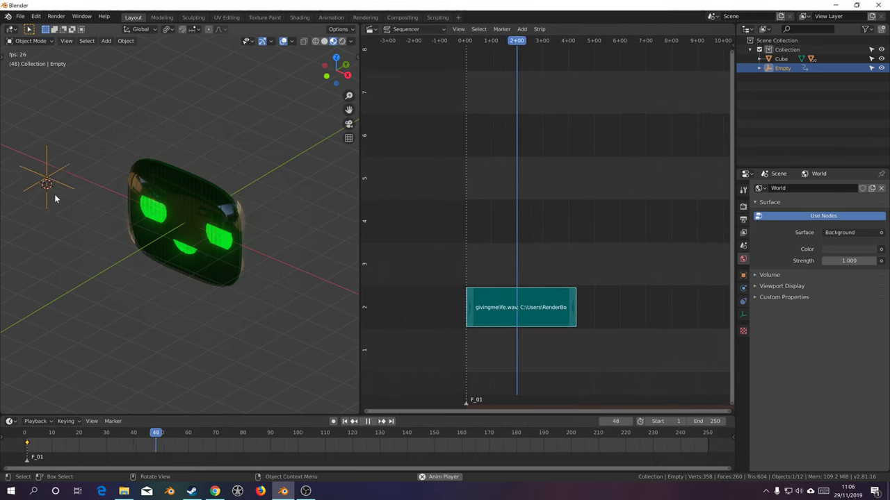
key(space)
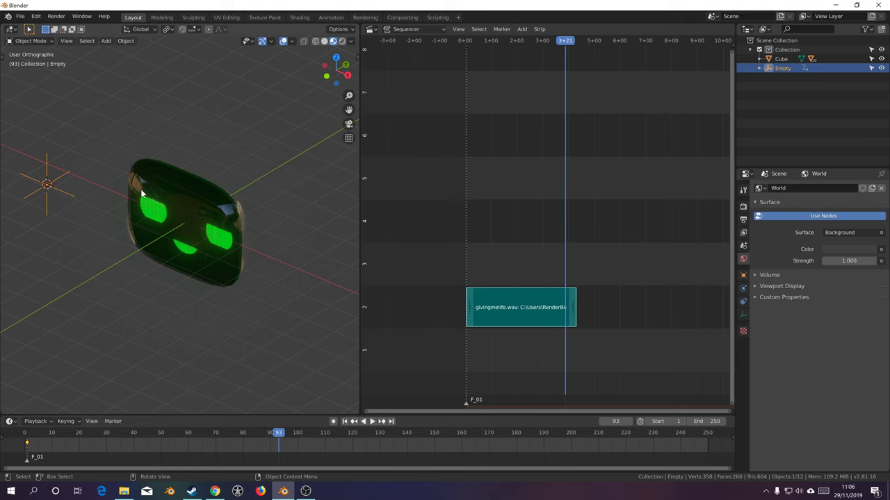
middle_drag(141, 189, 185, 152)
Select the mouth circle, merge the sequencer away, and show the transform sidebar
click(194, 253)
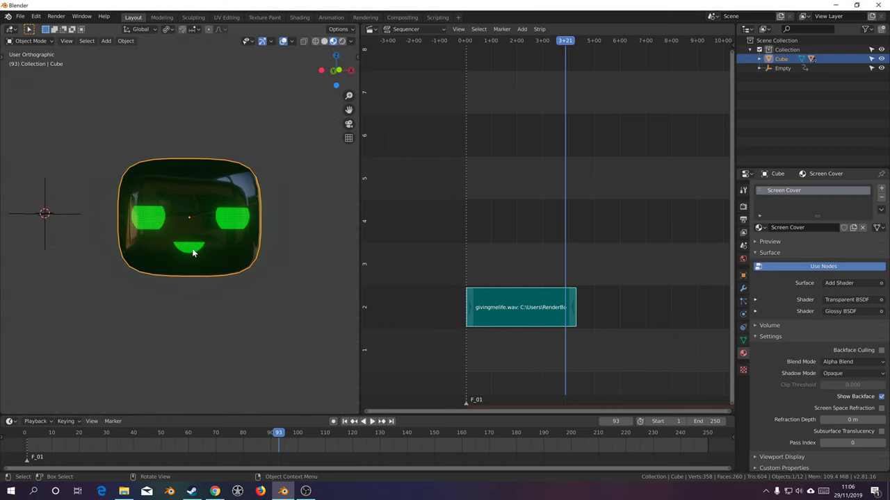
drag(358, 24, 392, 30)
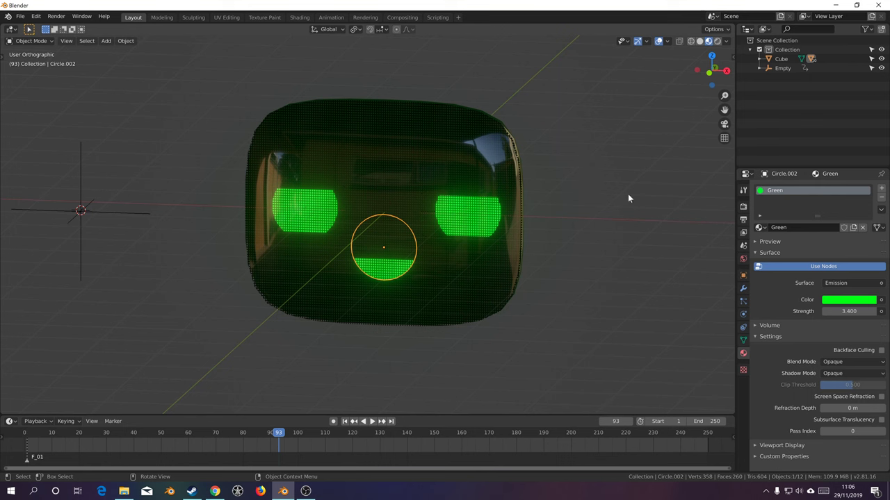
key(n)
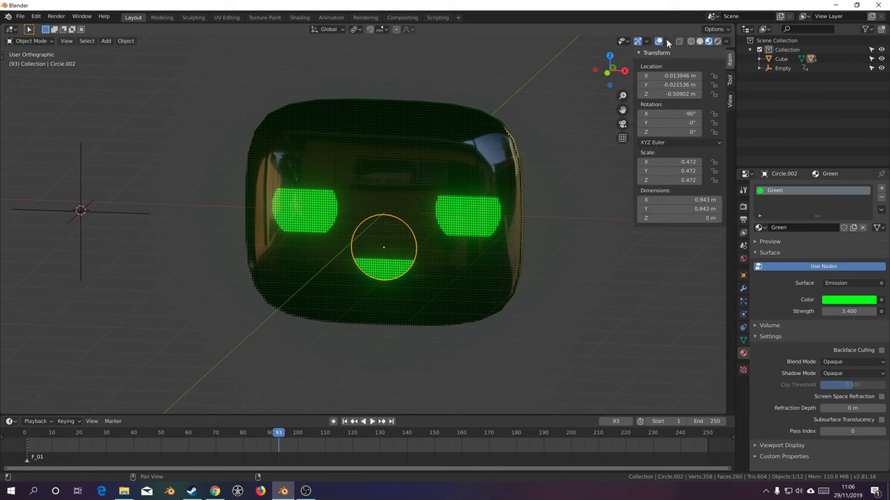
Add a driver on the circle's Z Location reading the Empty's Z Location
right_click(660, 95)
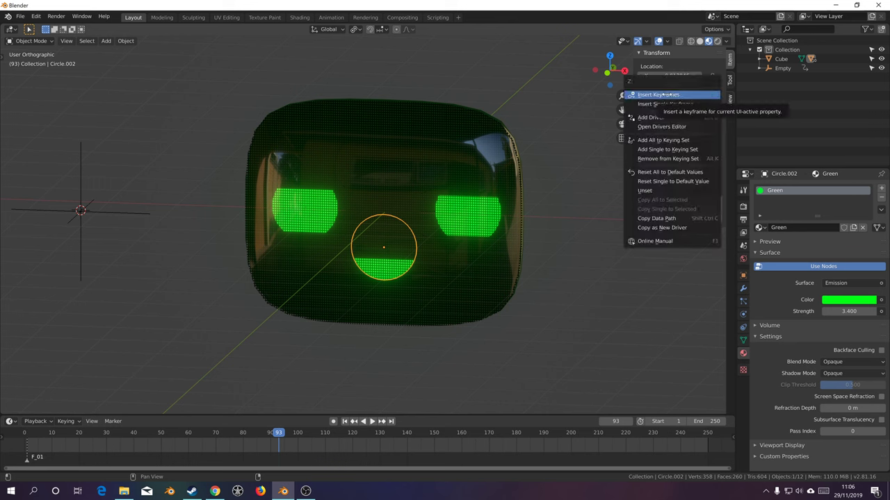
click(675, 117)
click(688, 200)
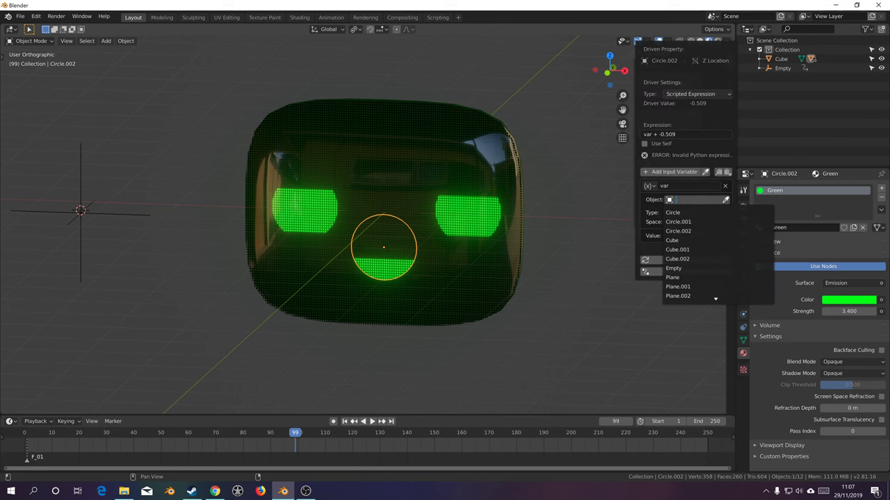
click(694, 268)
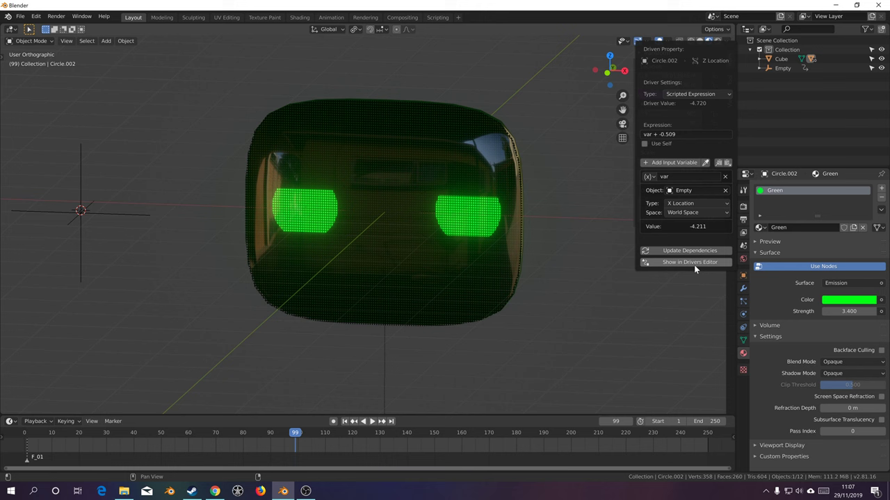
click(693, 204)
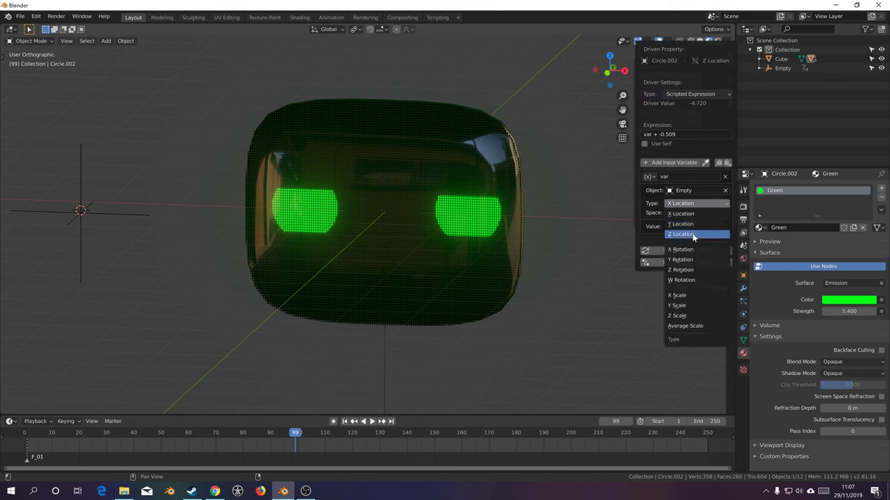
click(693, 235)
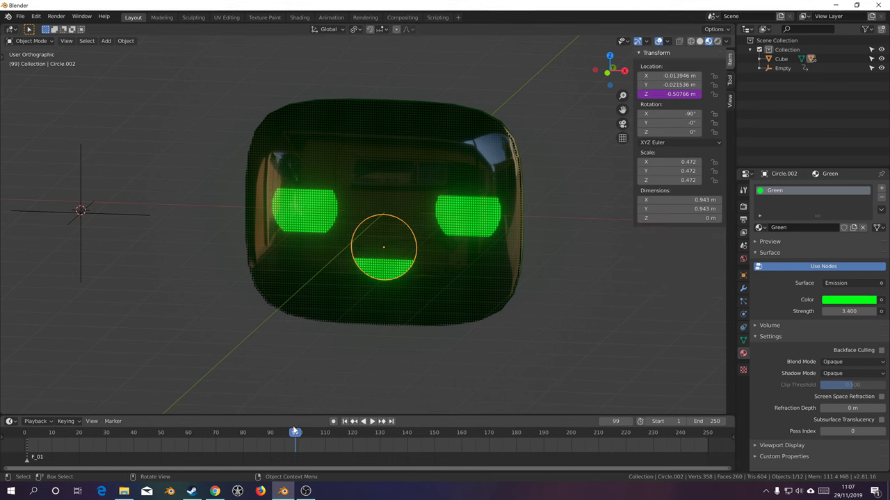
Scrub and play the timeline to check the driven mouth
drag(295, 432, 245, 432)
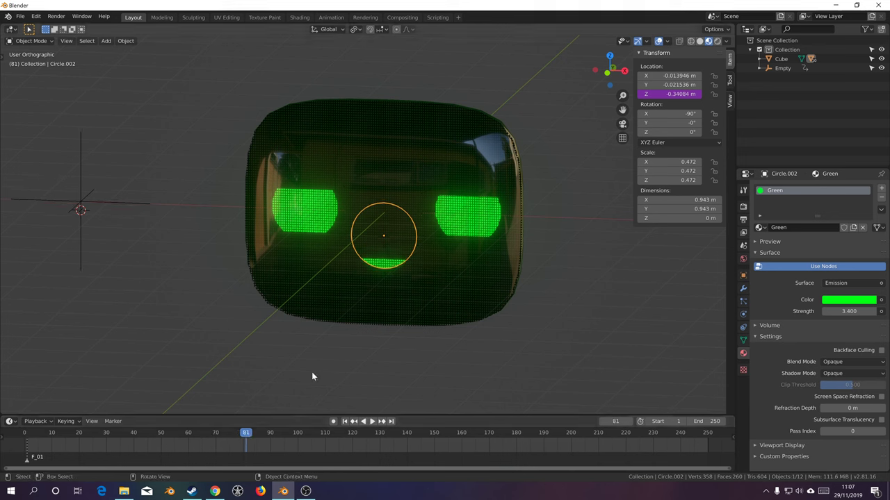
key(space)
click(28, 435)
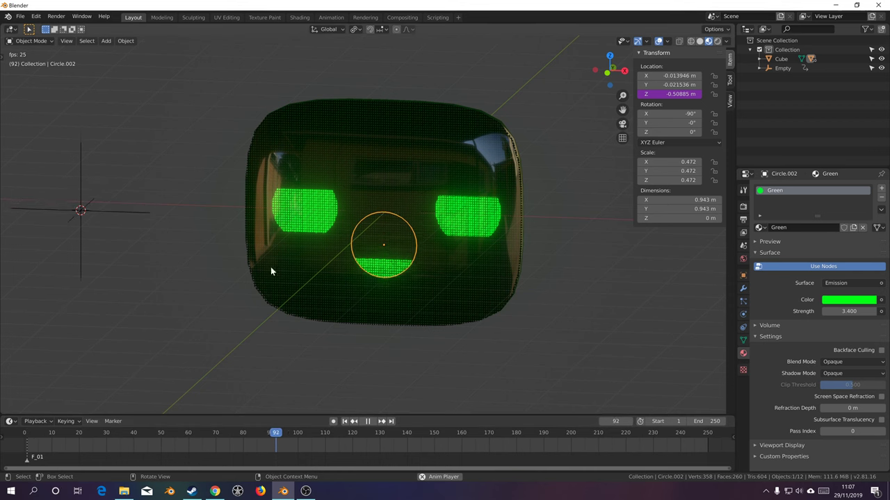
key(space)
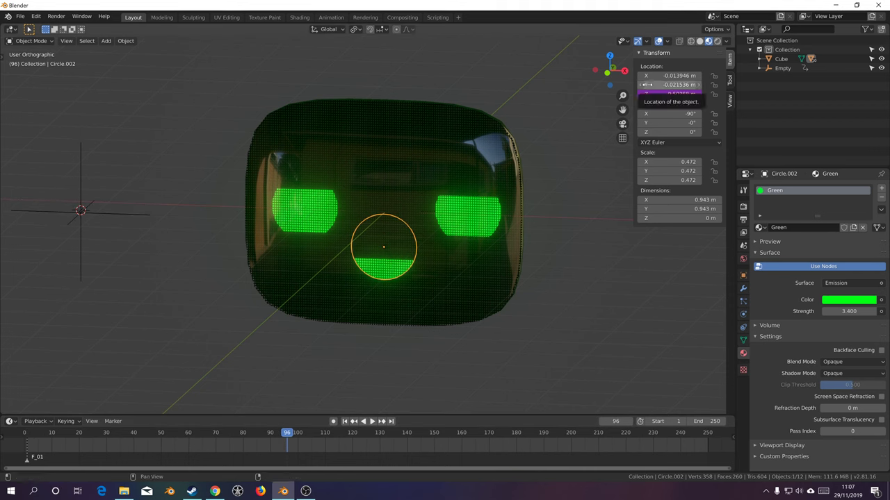
Open the mouth's Z Location driver settings and test playback
right_click(681, 94)
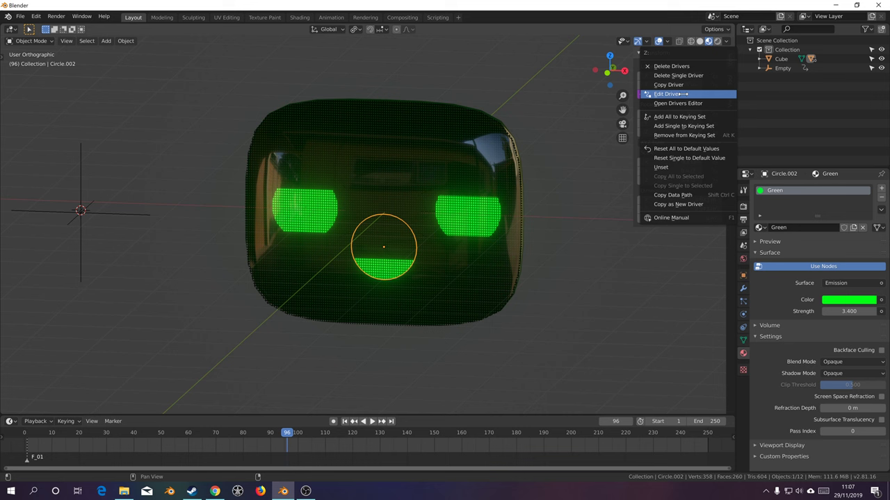
click(683, 94)
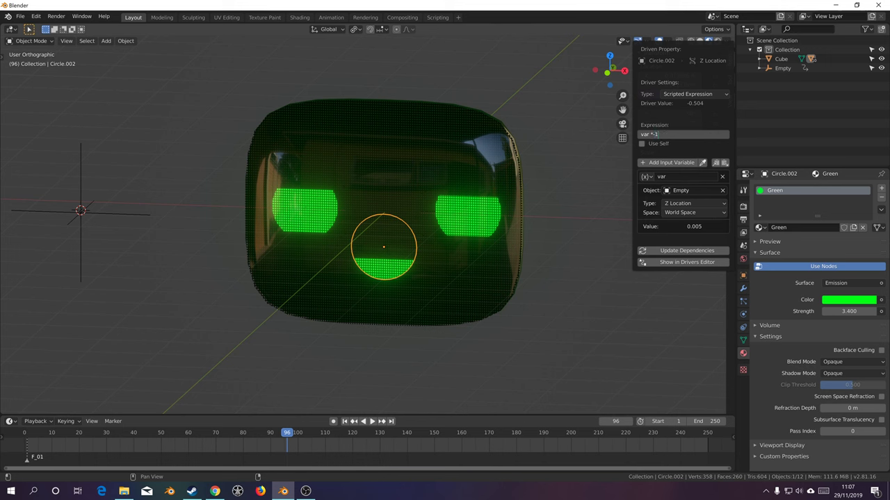
click(130, 436)
key(space)
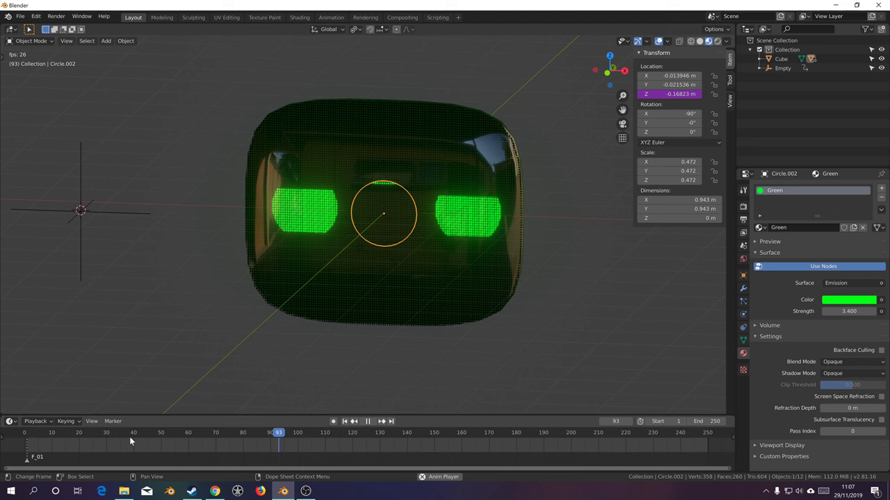
key(space)
Change the driver expression to 'var *-1 -.3' and replay from frame 28
right_click(678, 94)
click(687, 92)
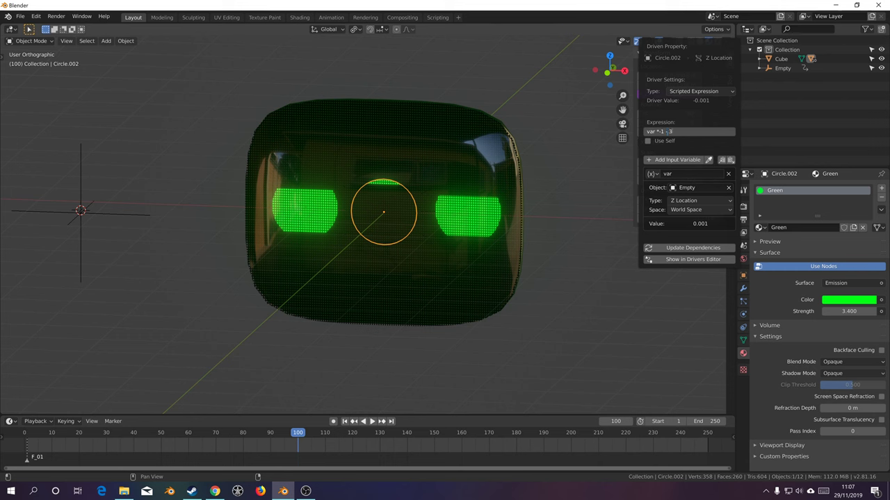
key(Return)
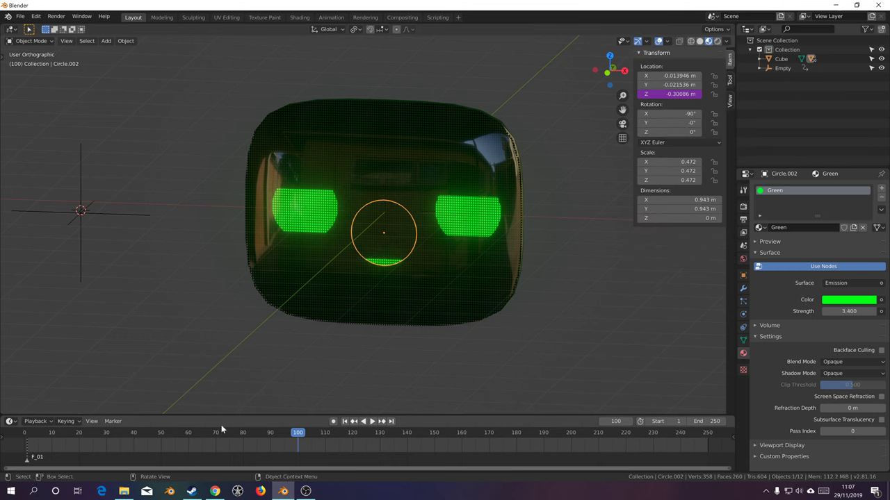
click(100, 432)
key(space)
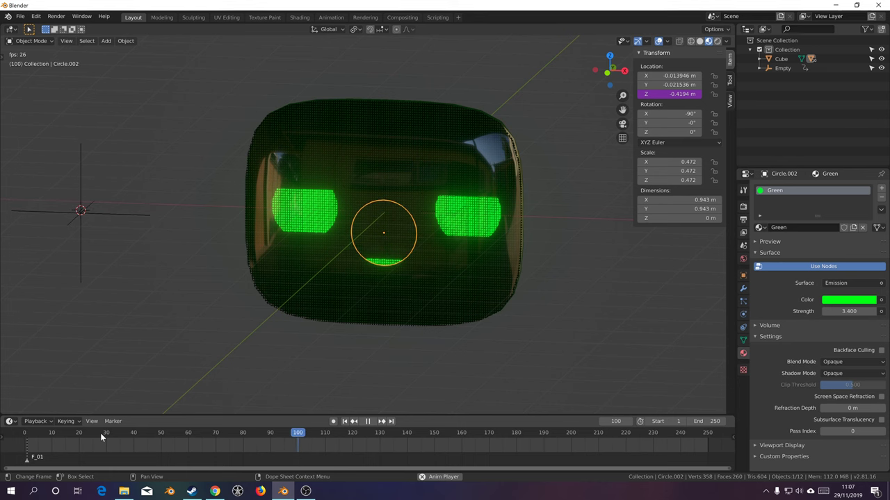
key(space)
click(28, 435)
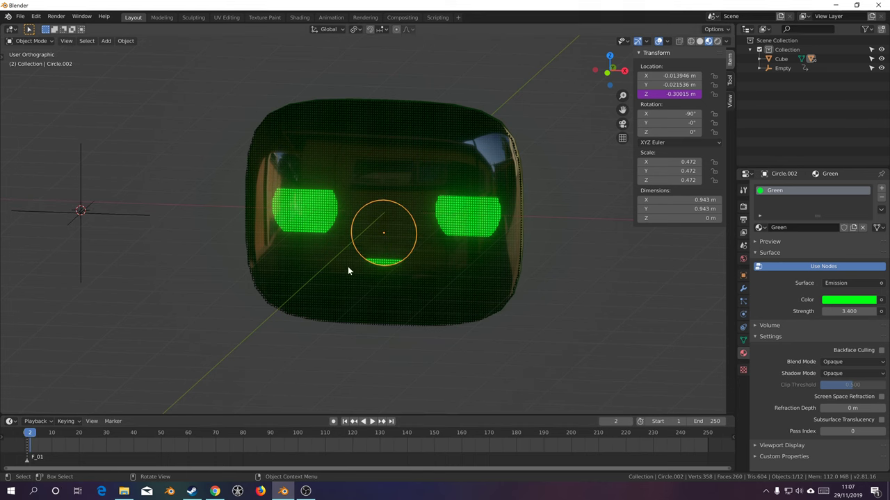
View the face from the front with overlays off and play the talking mouth
alt+middle_drag(348, 266, 357, 261)
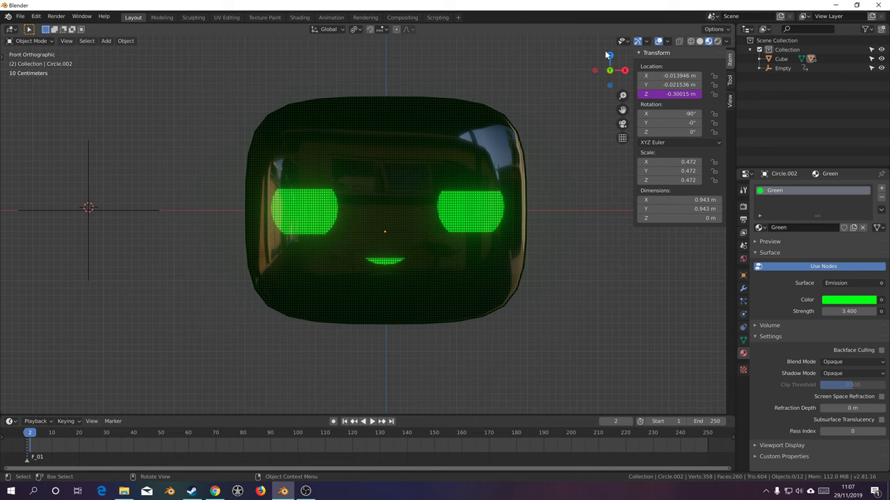
click(658, 41)
key(space)
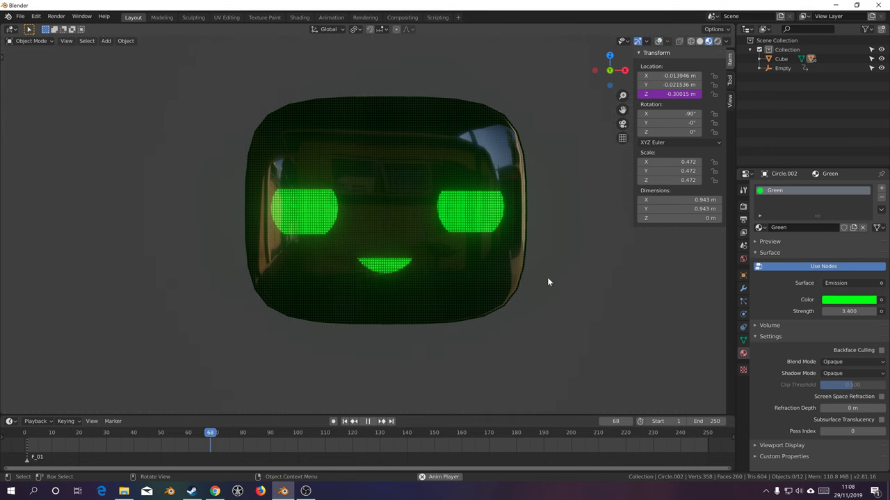
key(space)
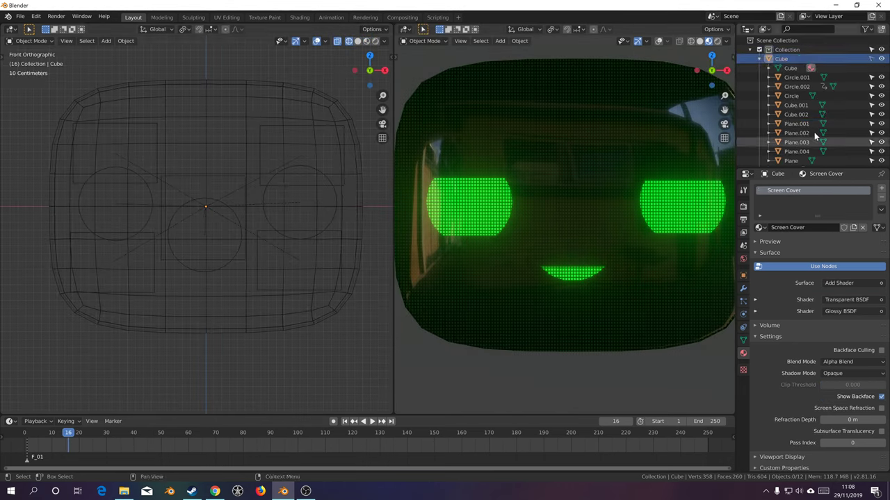
Keyframe the four eye-mask planes in a new position for the blink
ctrl+click(796, 133)
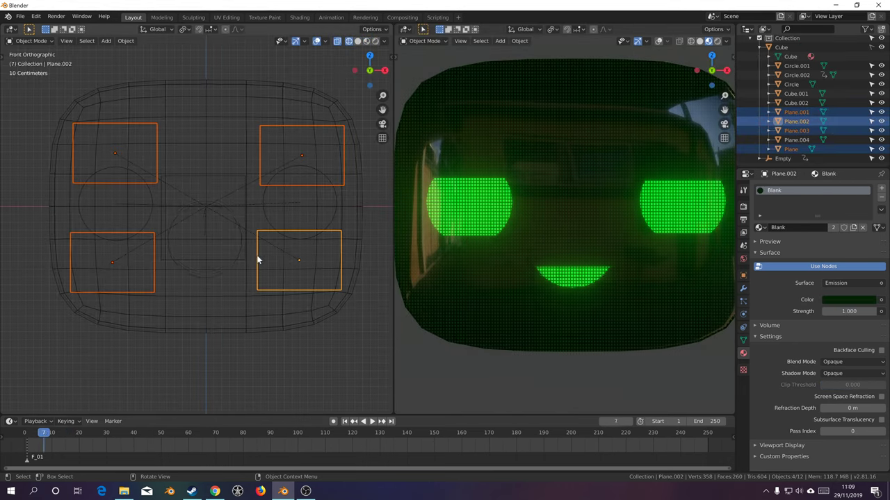
key(i)
key(Left)
key(Left)
key(Left)
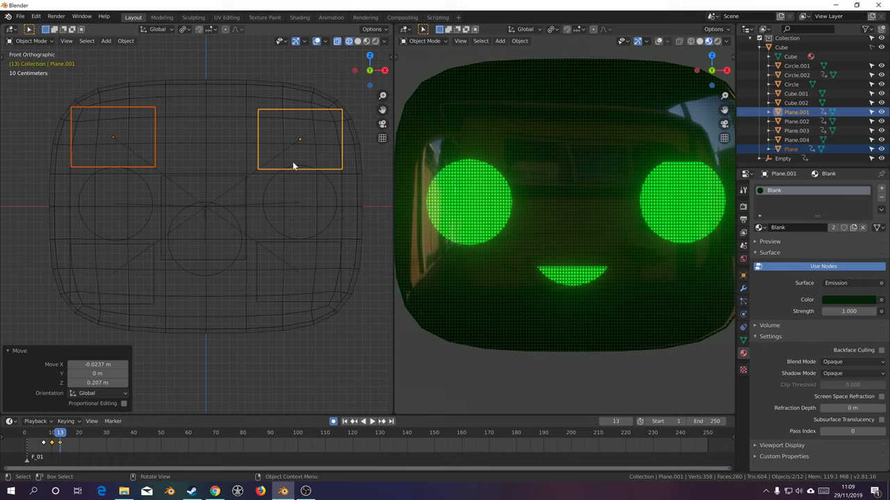
key(ctrl+z)
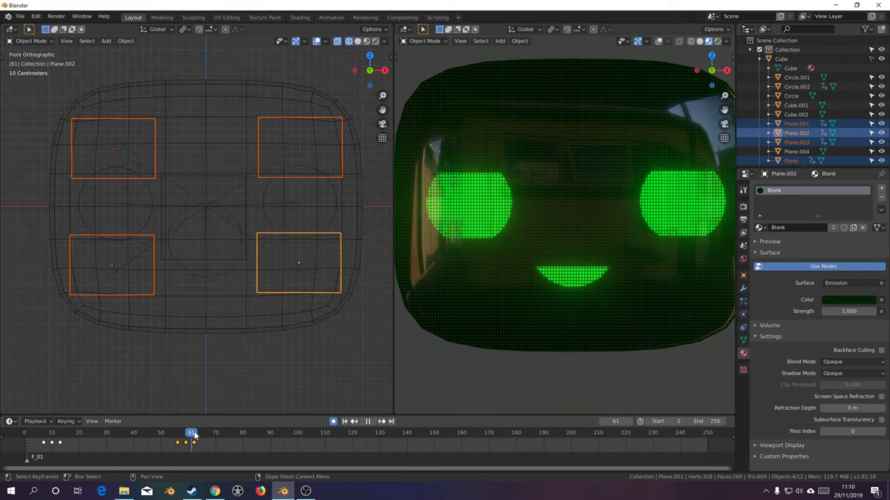
Undo the extra changes, play back the blink, and adjust a keyframe on the head's motion curve
click(178, 438)
key(ctrl+z)
key(ctrl+z)
key(ctrl+z)
key(ctrl+z)
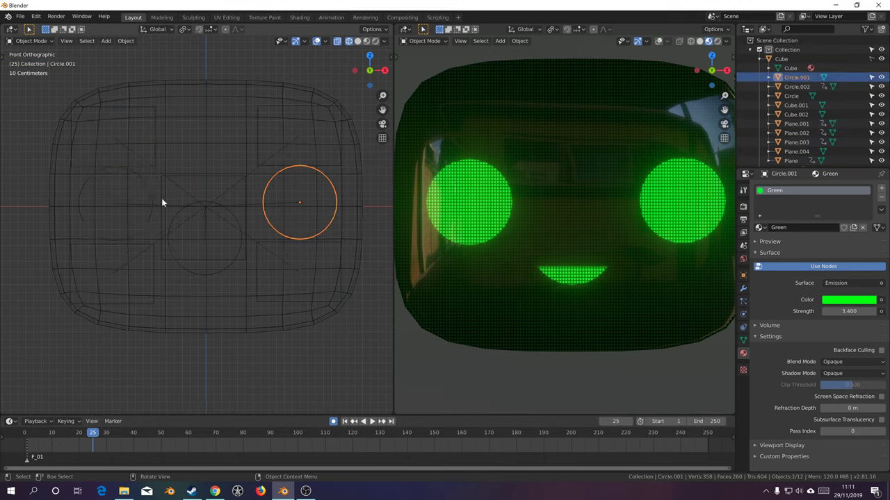
key(space)
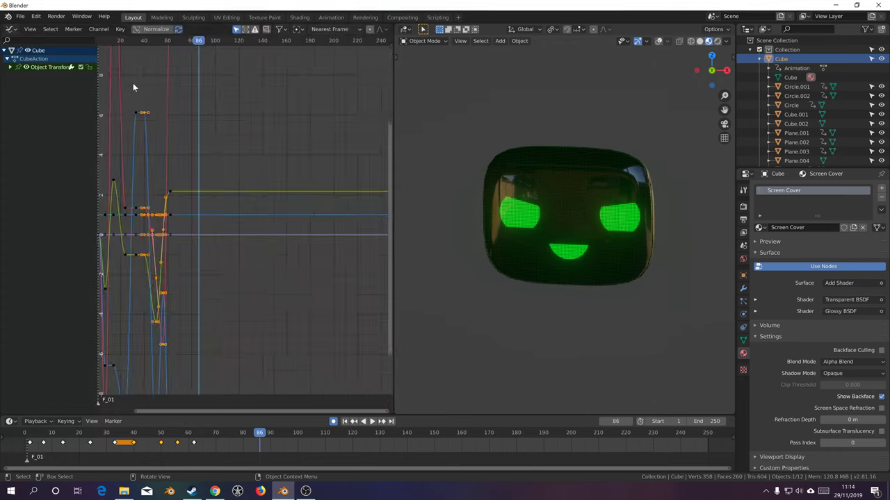
key(g)
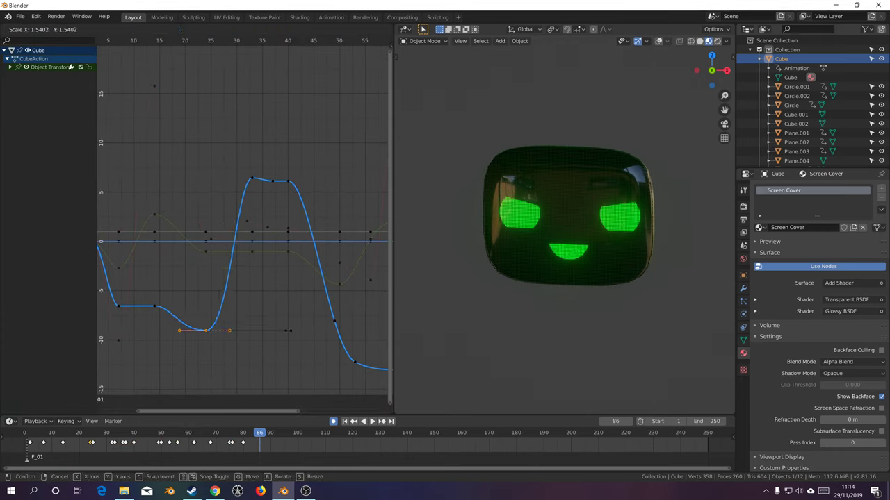